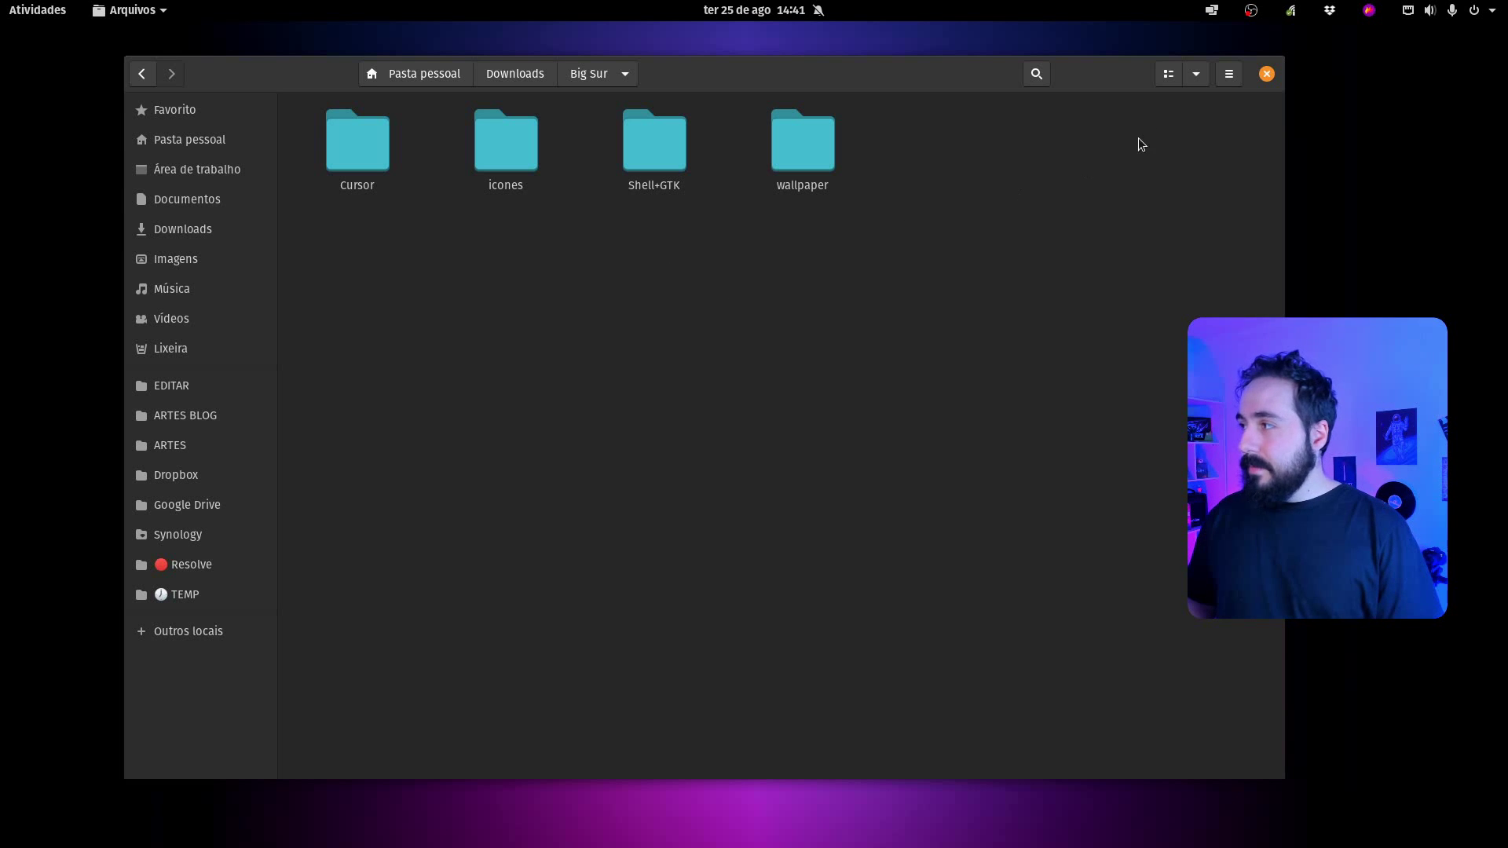
Open the home folder in a new tab, show its hidden files and locate the .icons and .themes folders
{"action": "left_click", "coordinate": [1230, 73]}
{"action": "left_click", "coordinate": [1186, 124]}
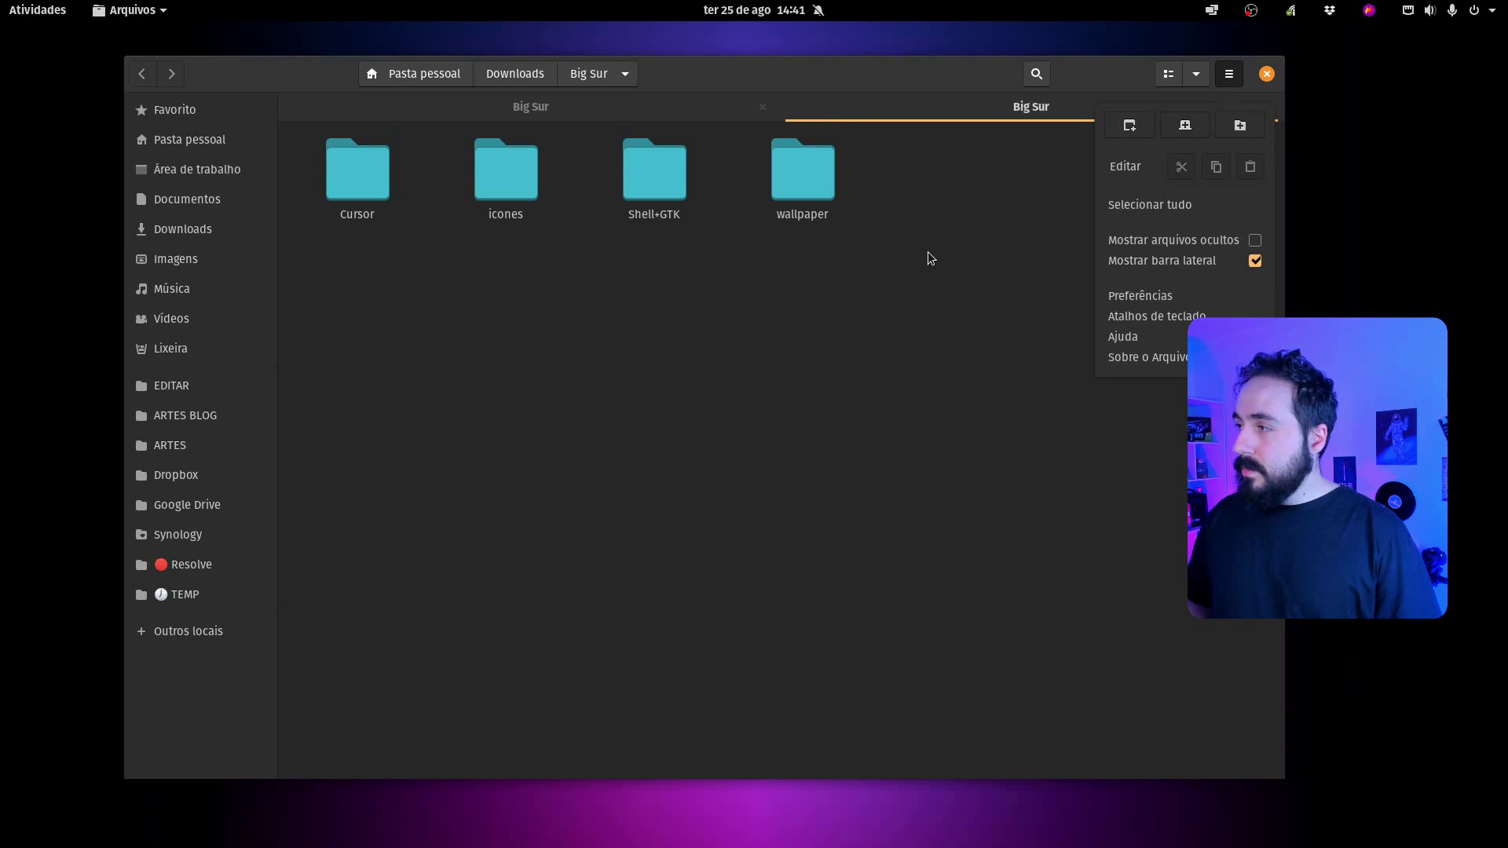
{"action": "left_click", "coordinate": [554, 376]}
{"action": "left_click", "coordinate": [189, 139]}
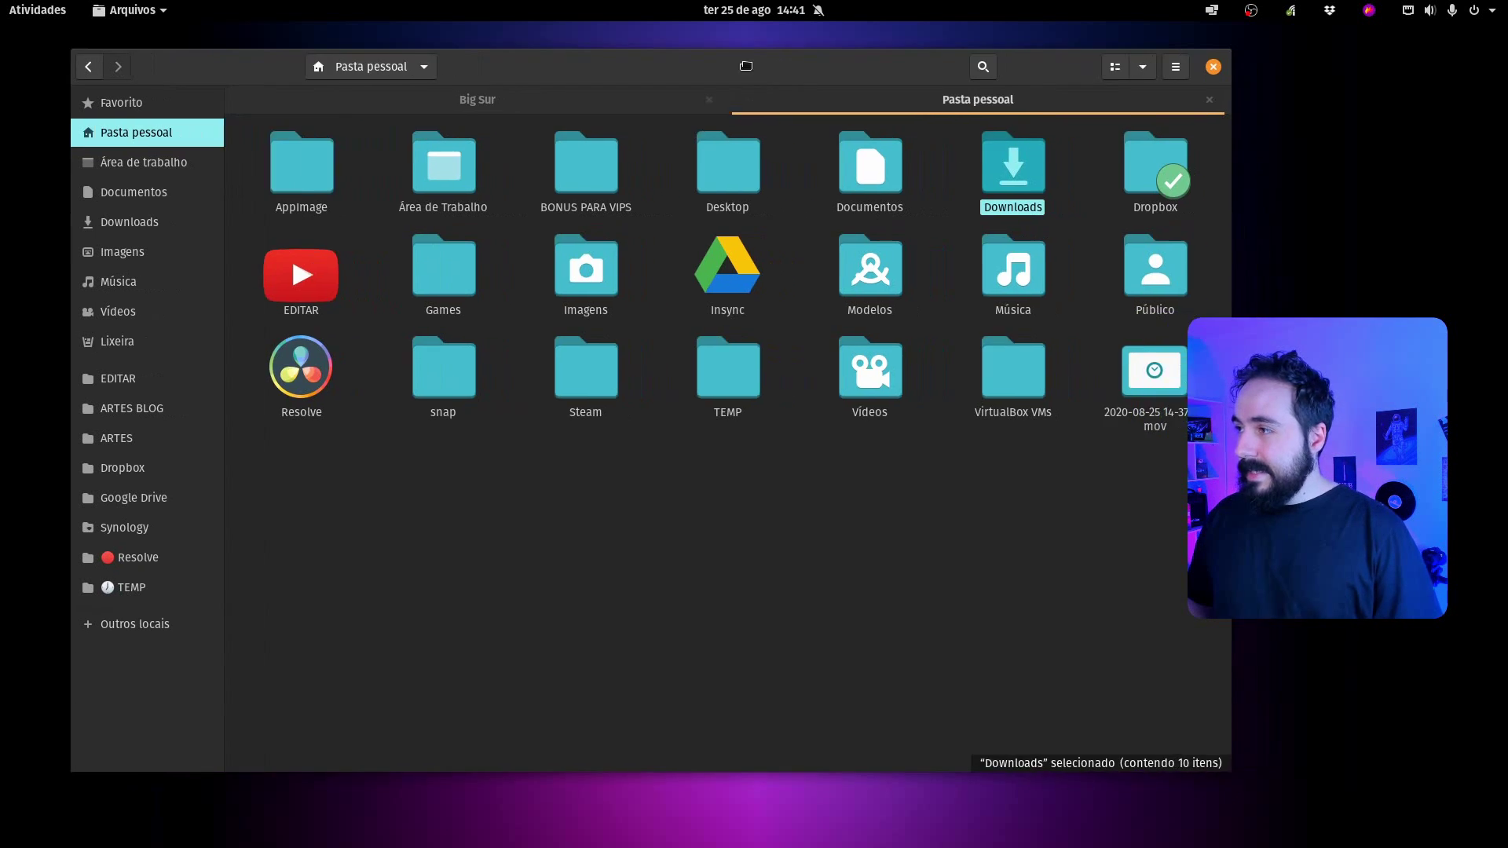
{"action": "key", "text": "ctrl+h"}
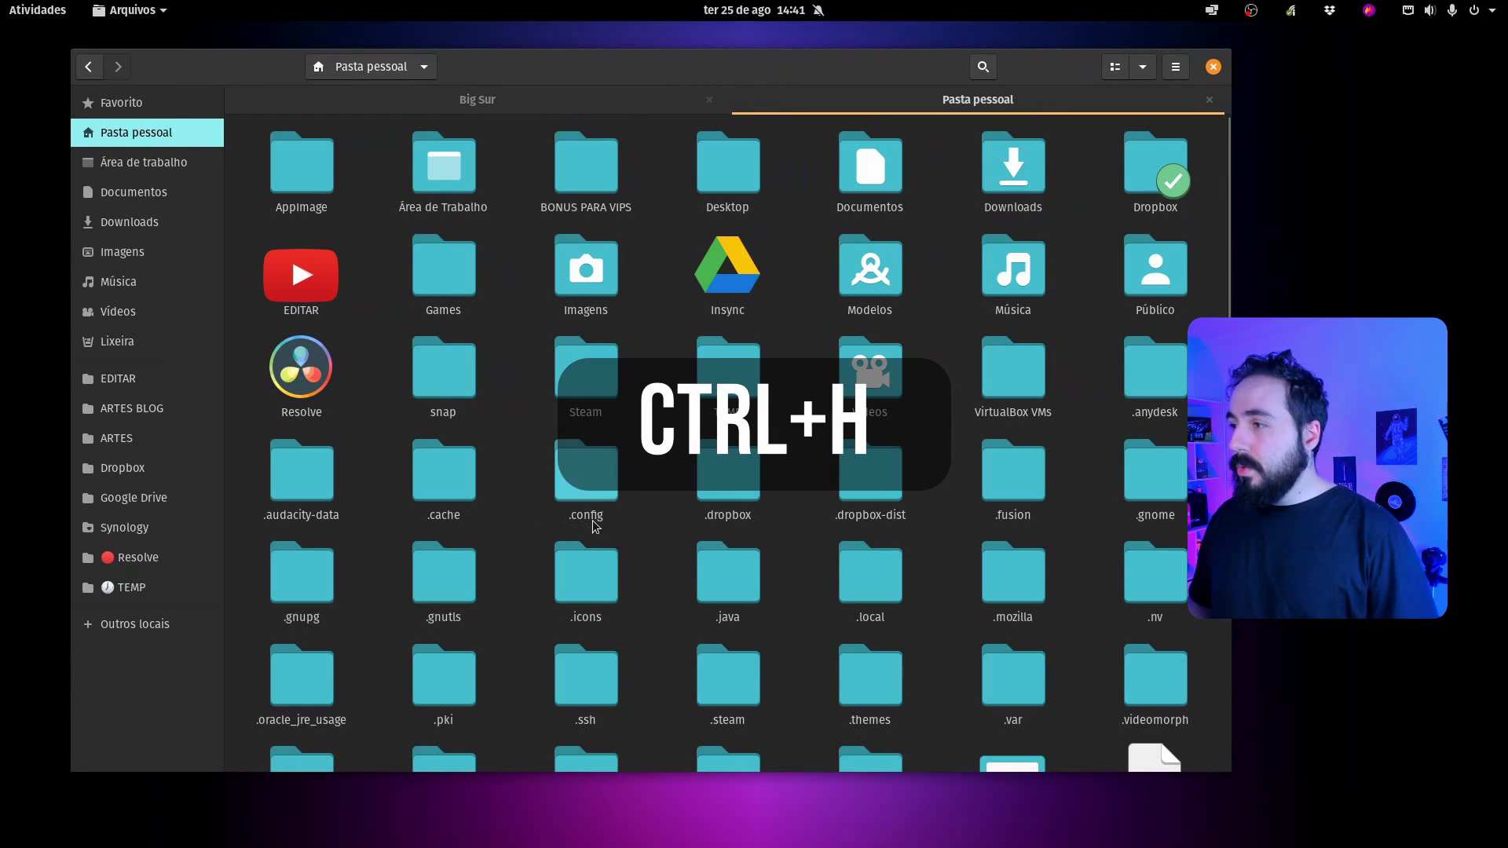
{"action": "scroll", "coordinate": [705, 451], "scroll_direction": "down", "scroll_amount": 2}
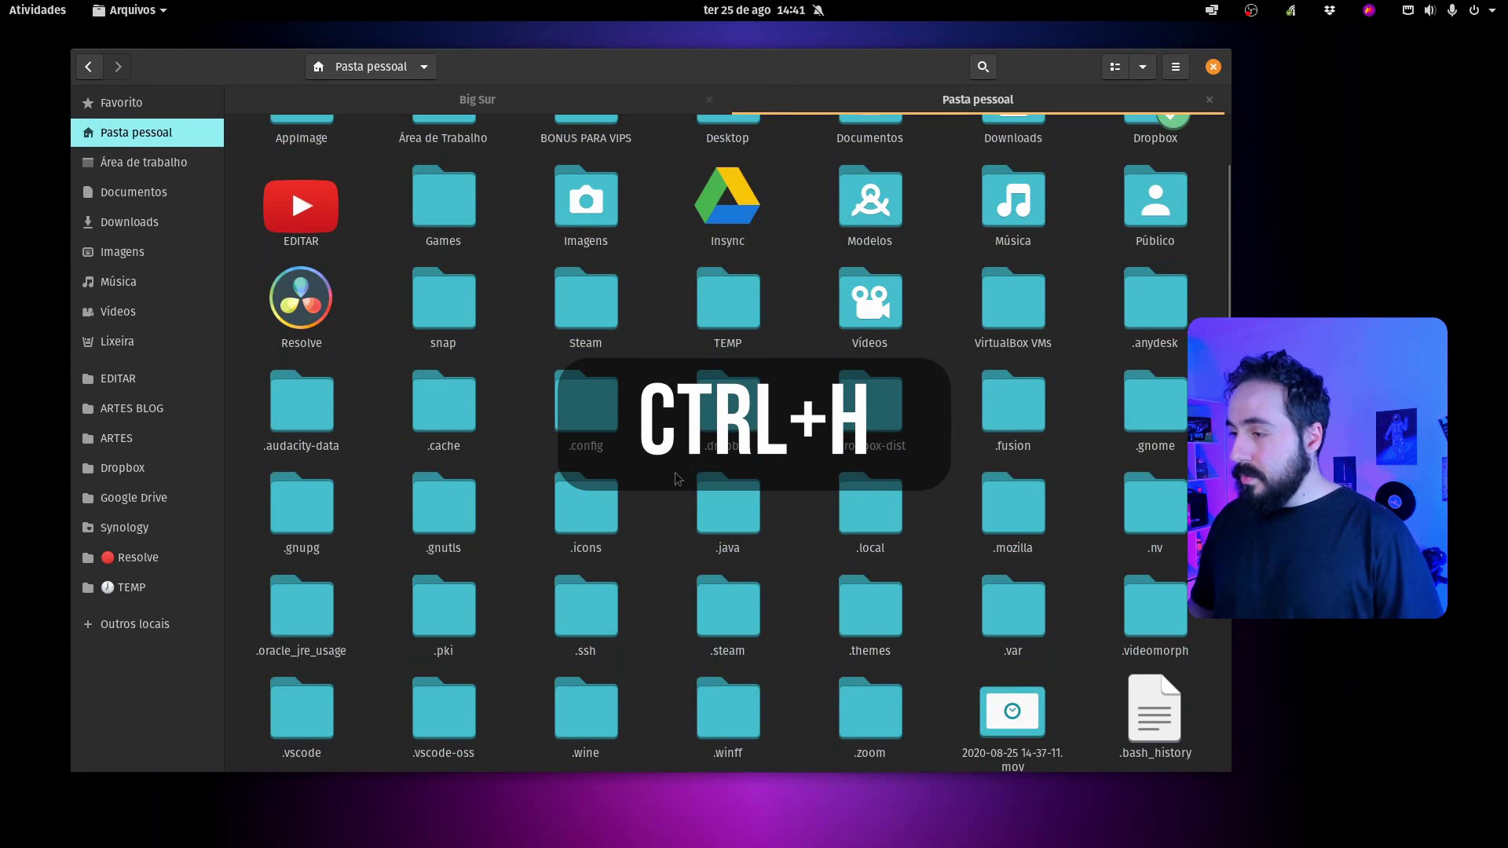
{"action": "left_click", "coordinate": [623, 520]}
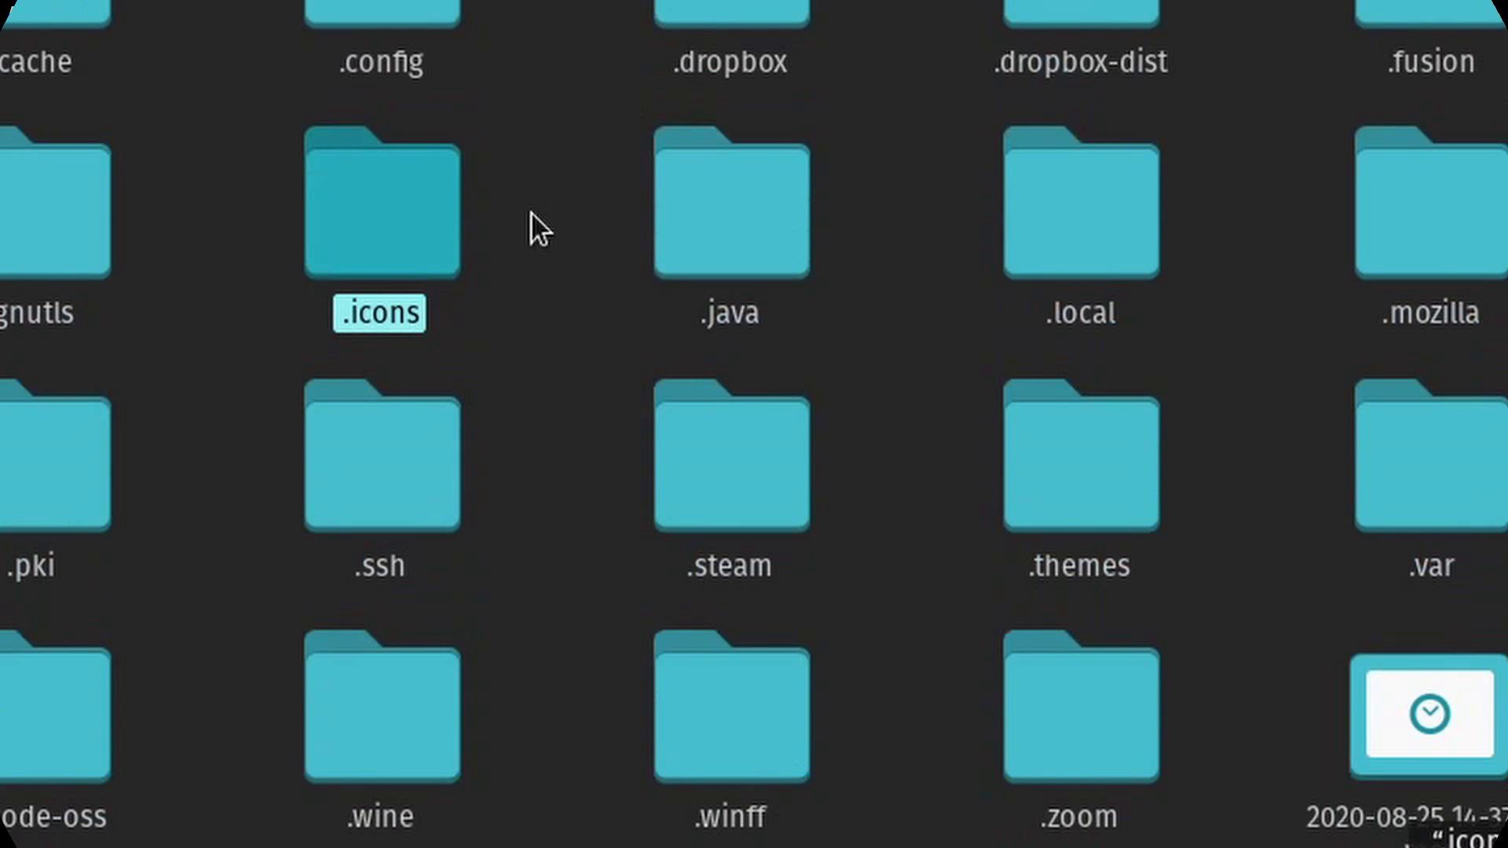
{"action": "scroll", "coordinate": [518, 220], "scroll_direction": "down", "scroll_amount": 5}
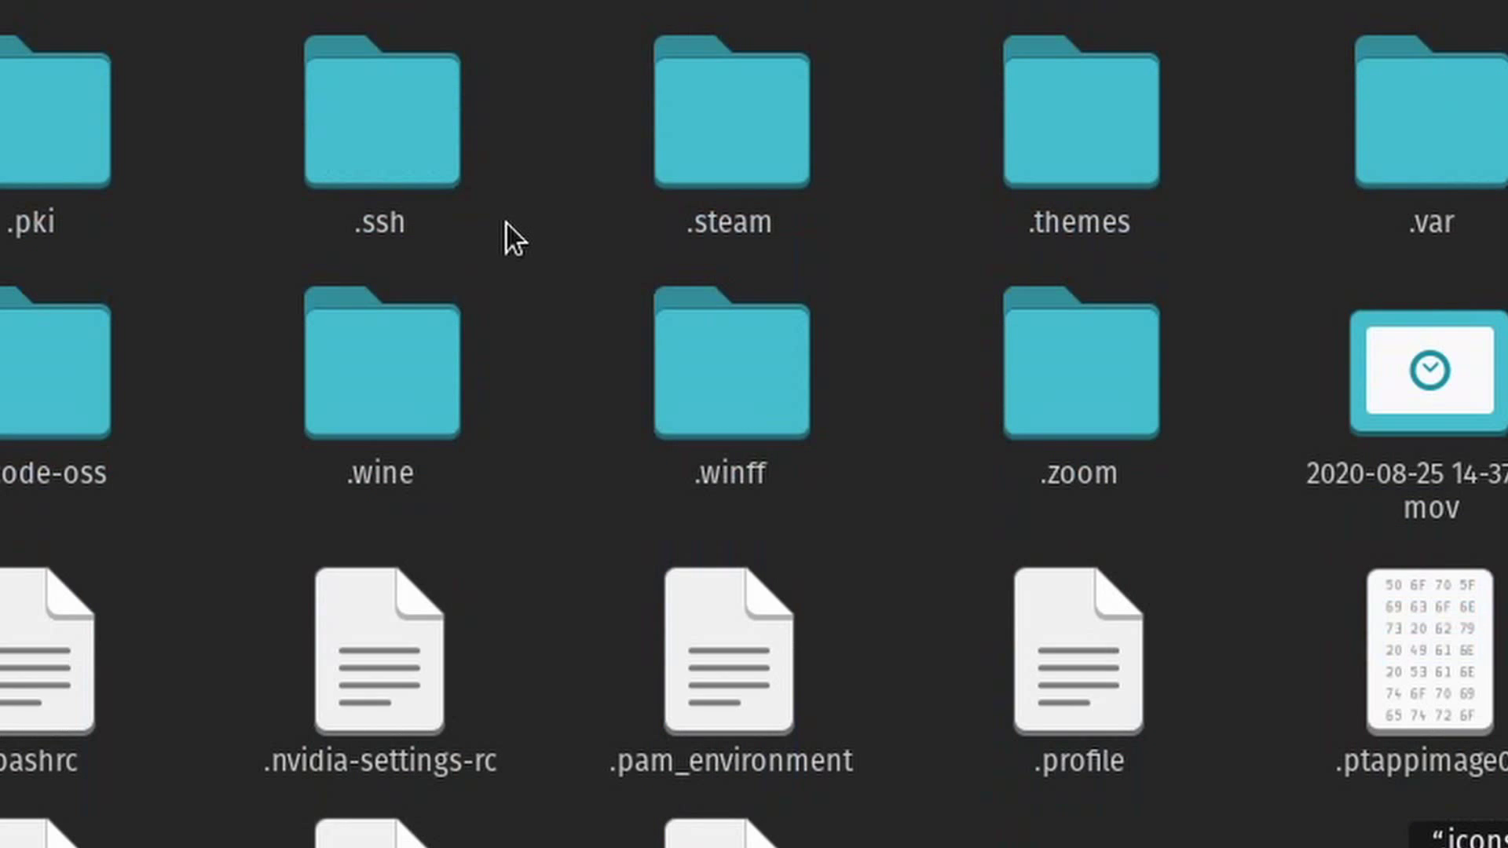
{"action": "left_click", "coordinate": [1065, 165]}
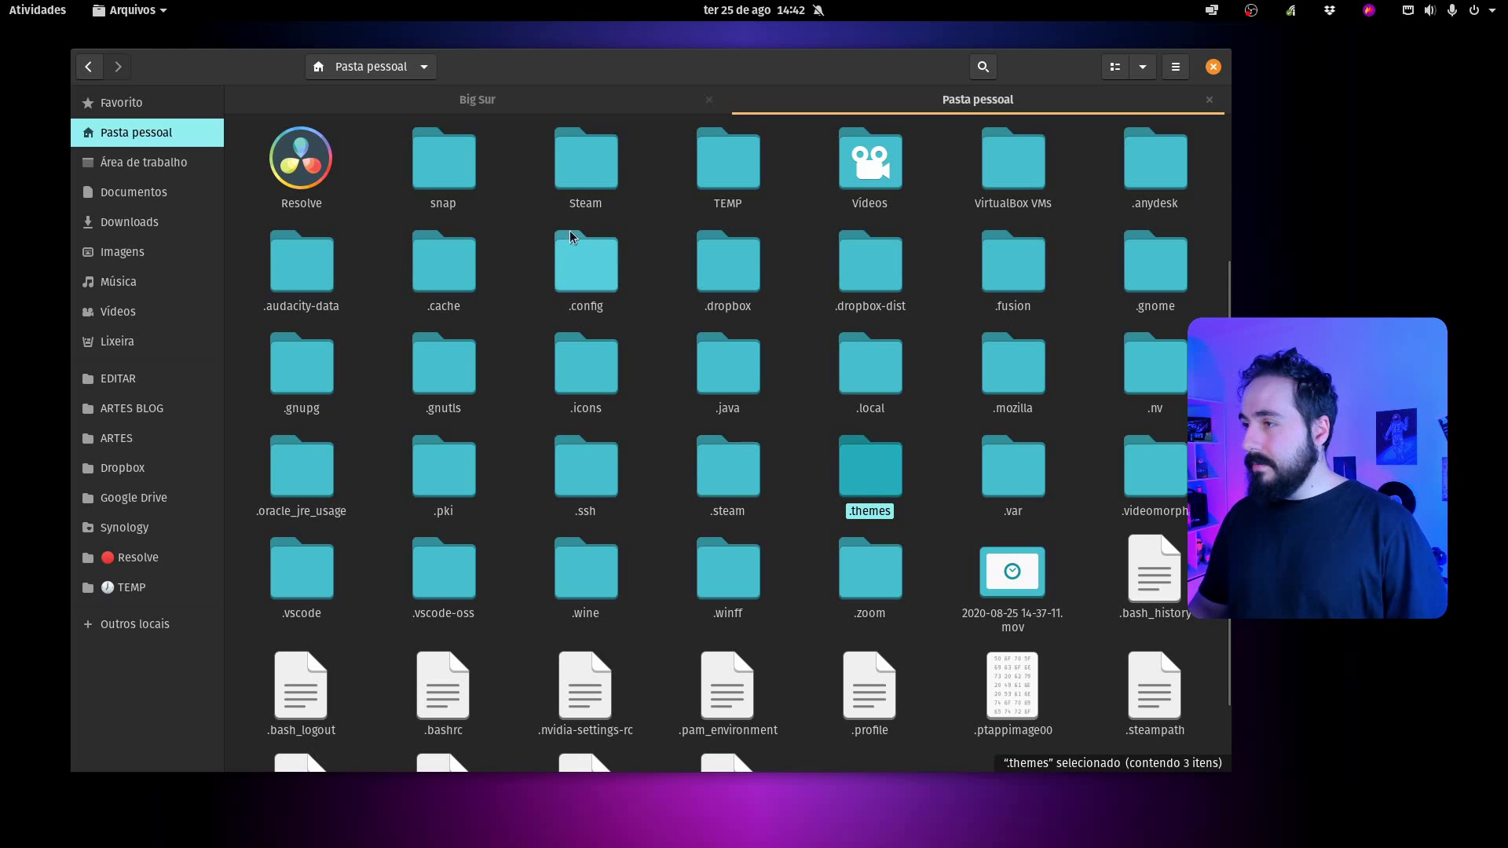
Extract mkos-BigSur-Dark-gtk.tar.xz and mkos-bigSur-gtk.tar.xz in place inside the Big Sur download's Shell+GTK folder
{"action": "left_click", "coordinate": [556, 108]}
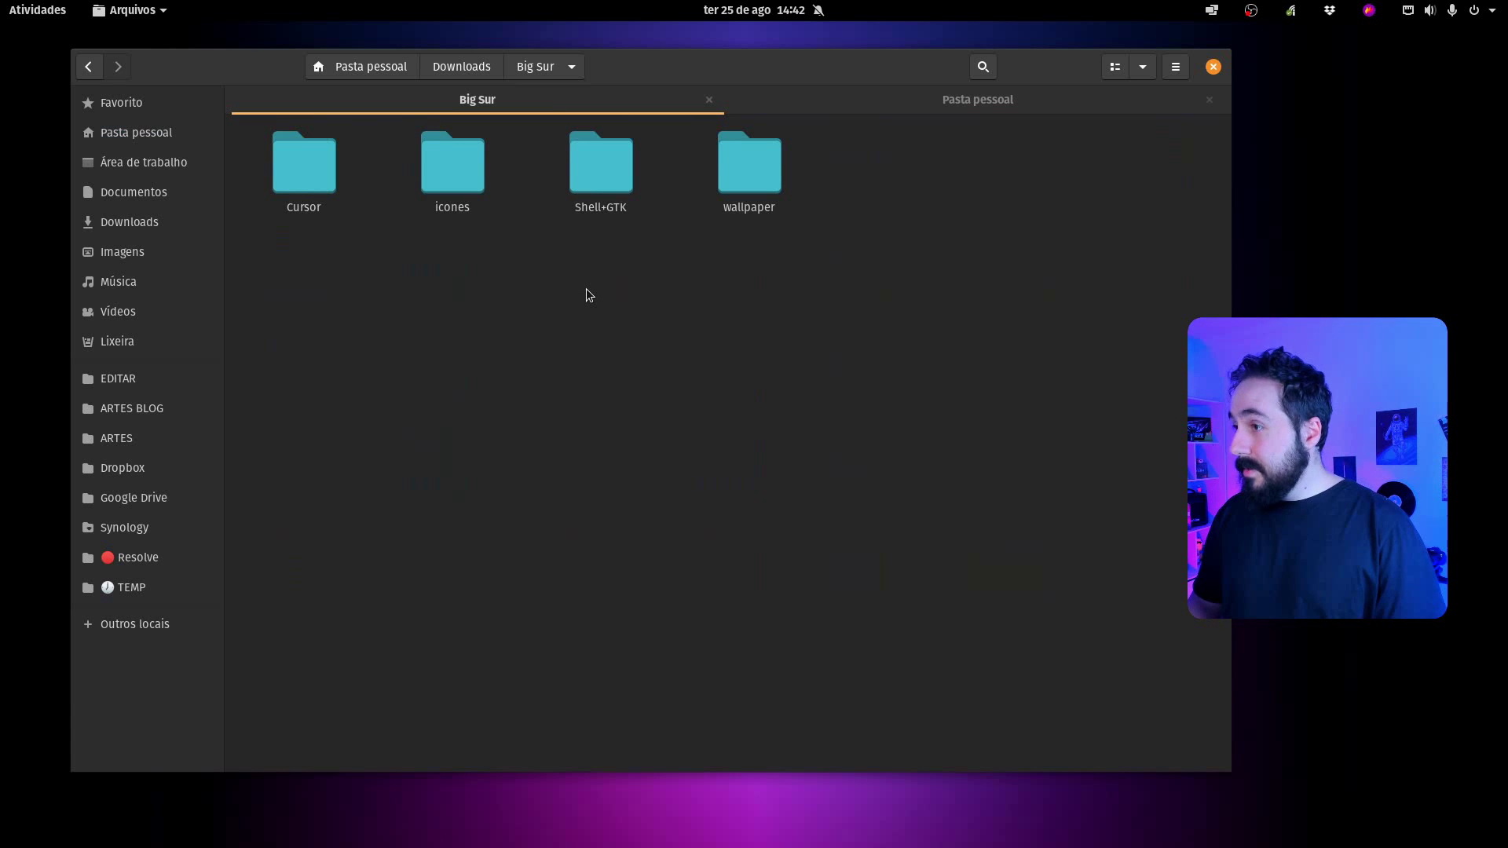
{"action": "double_click", "coordinate": [603, 194]}
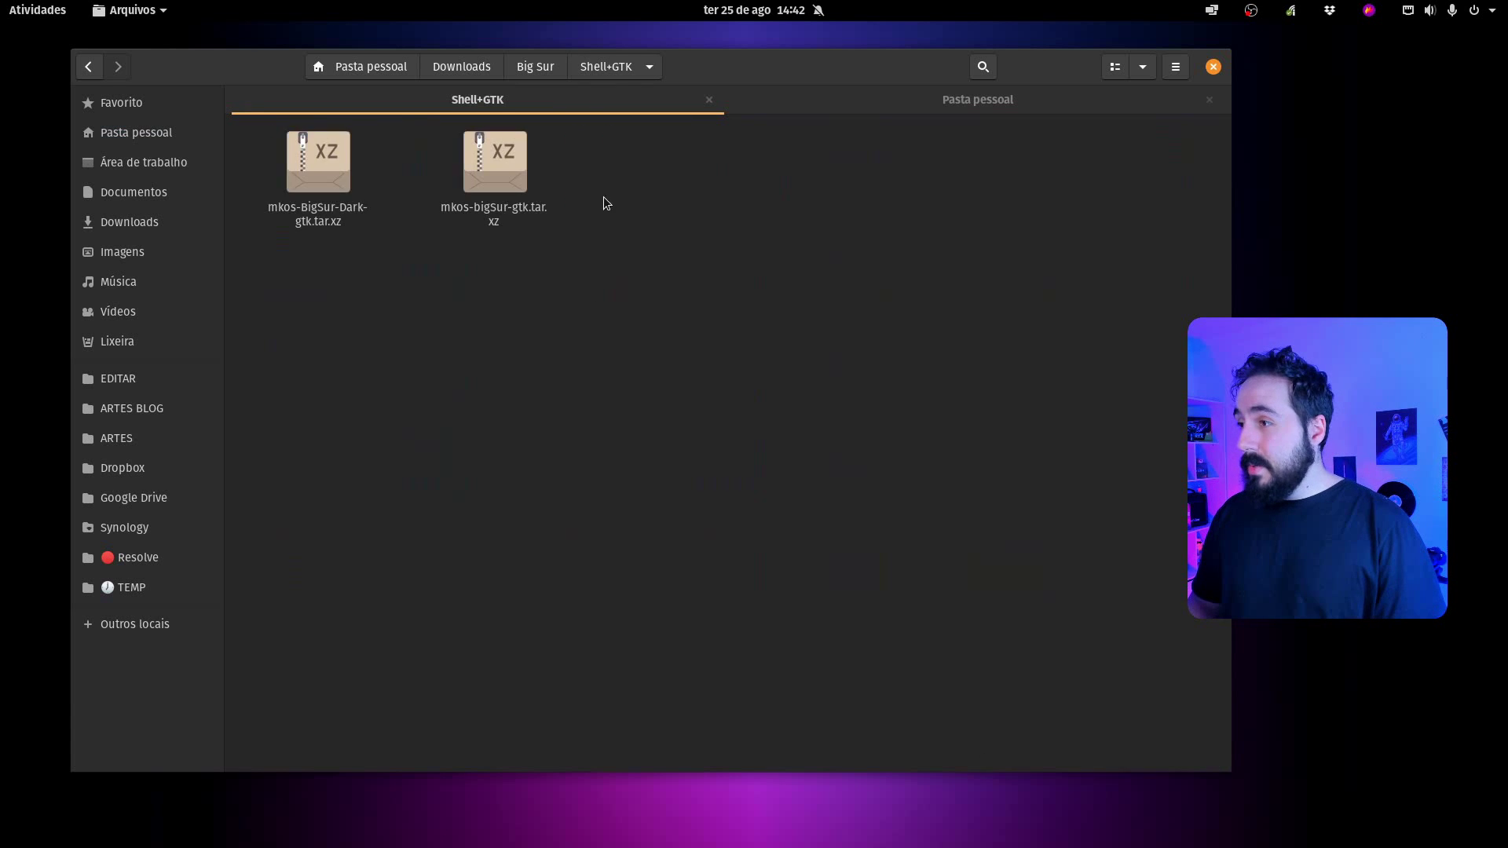
{"action": "left_click", "coordinate": [320, 214]}
{"action": "left_click", "coordinate": [492, 219]}
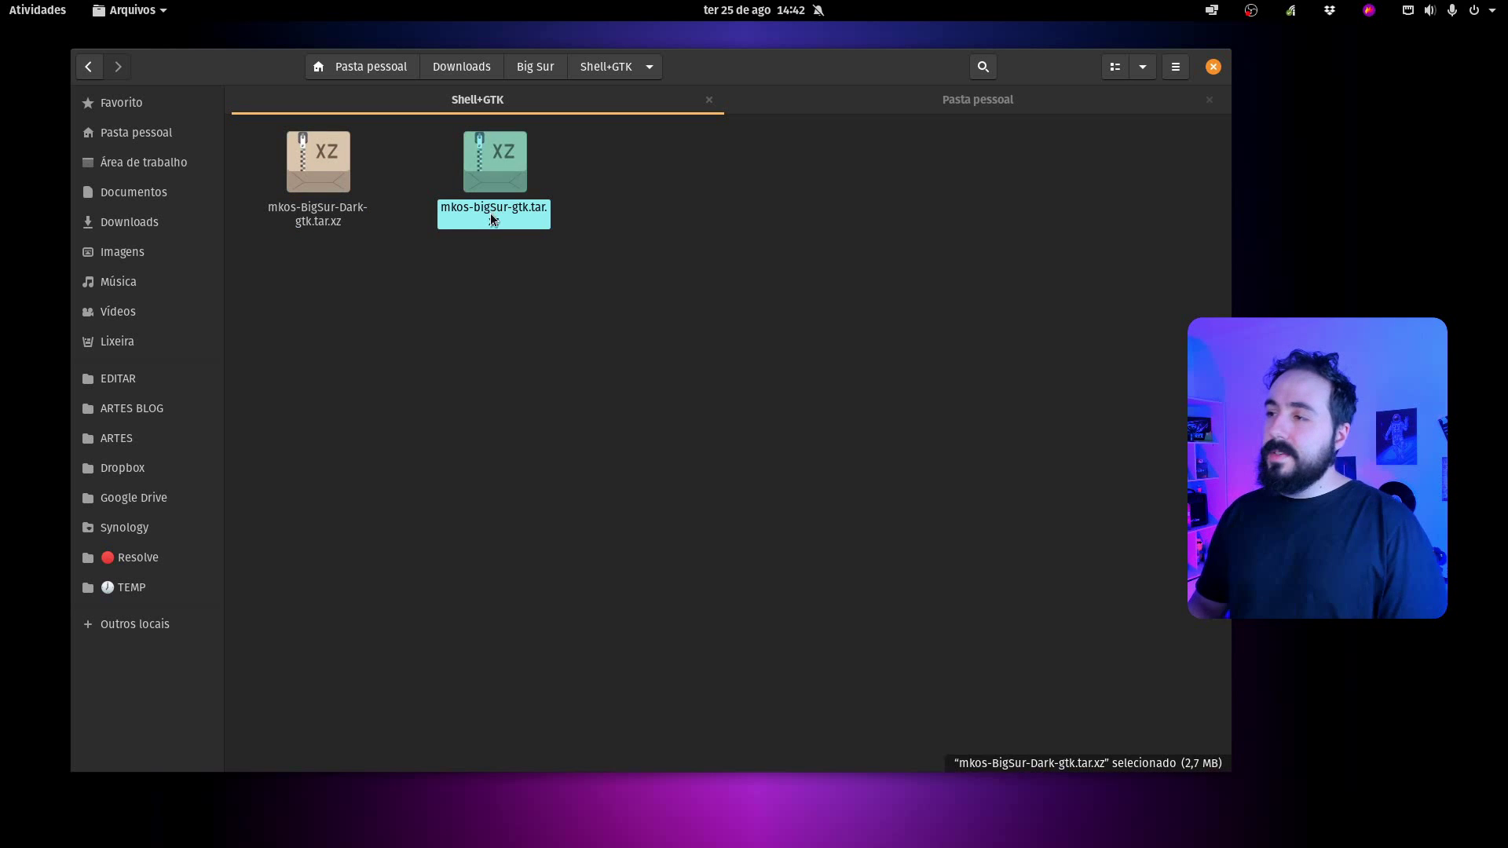
{"action": "left_click", "coordinate": [322, 223]}
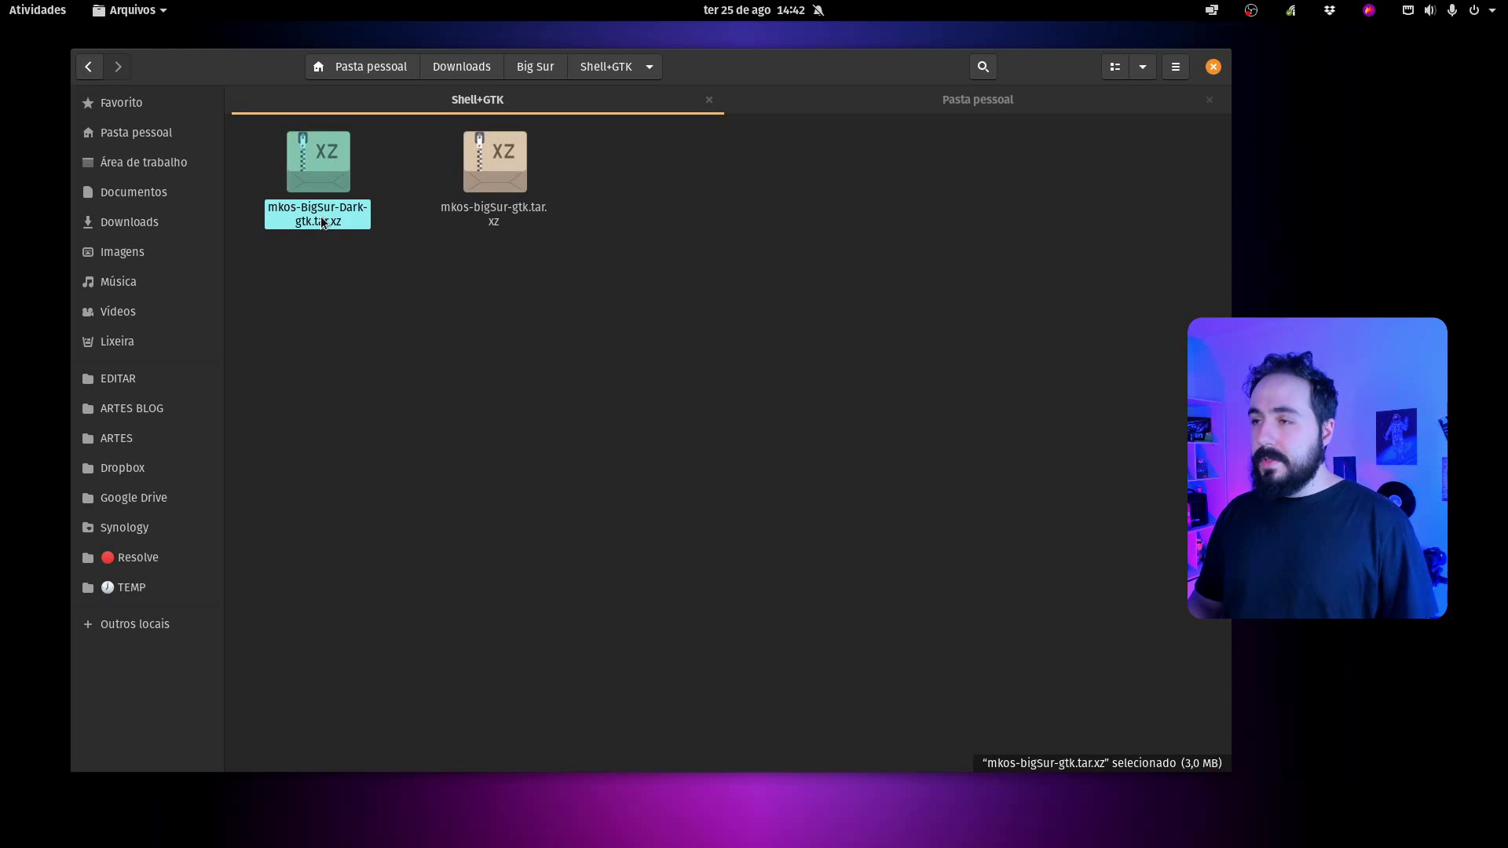
{"action": "right_click", "coordinate": [321, 215]}
{"action": "left_click", "coordinate": [566, 425]}
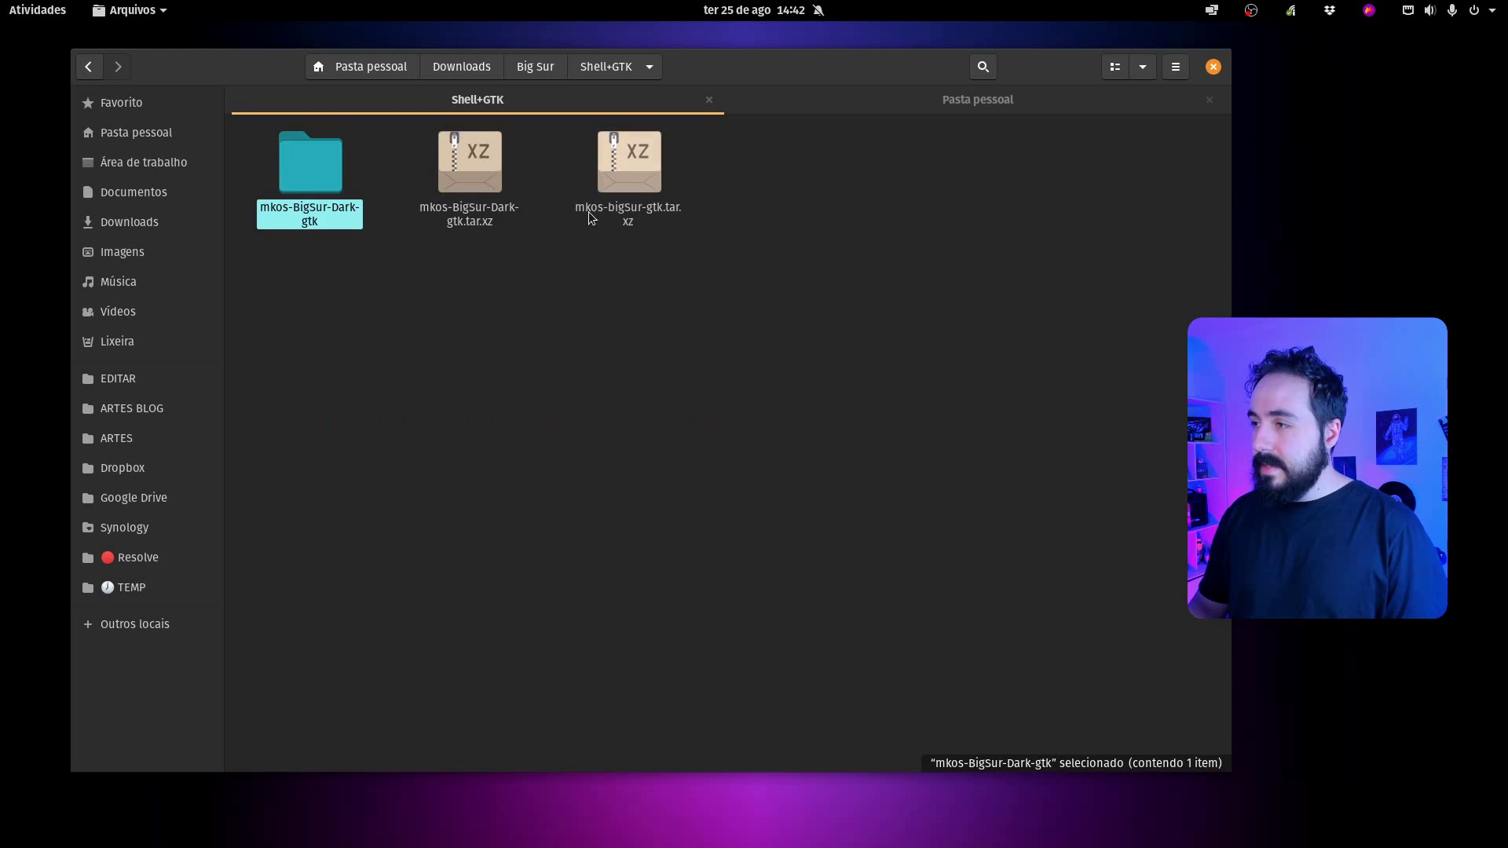
{"action": "left_click", "coordinate": [591, 214]}
{"action": "right_click", "coordinate": [628, 223]}
{"action": "left_click", "coordinate": [793, 424]}
{"action": "left_click", "coordinate": [746, 428]}
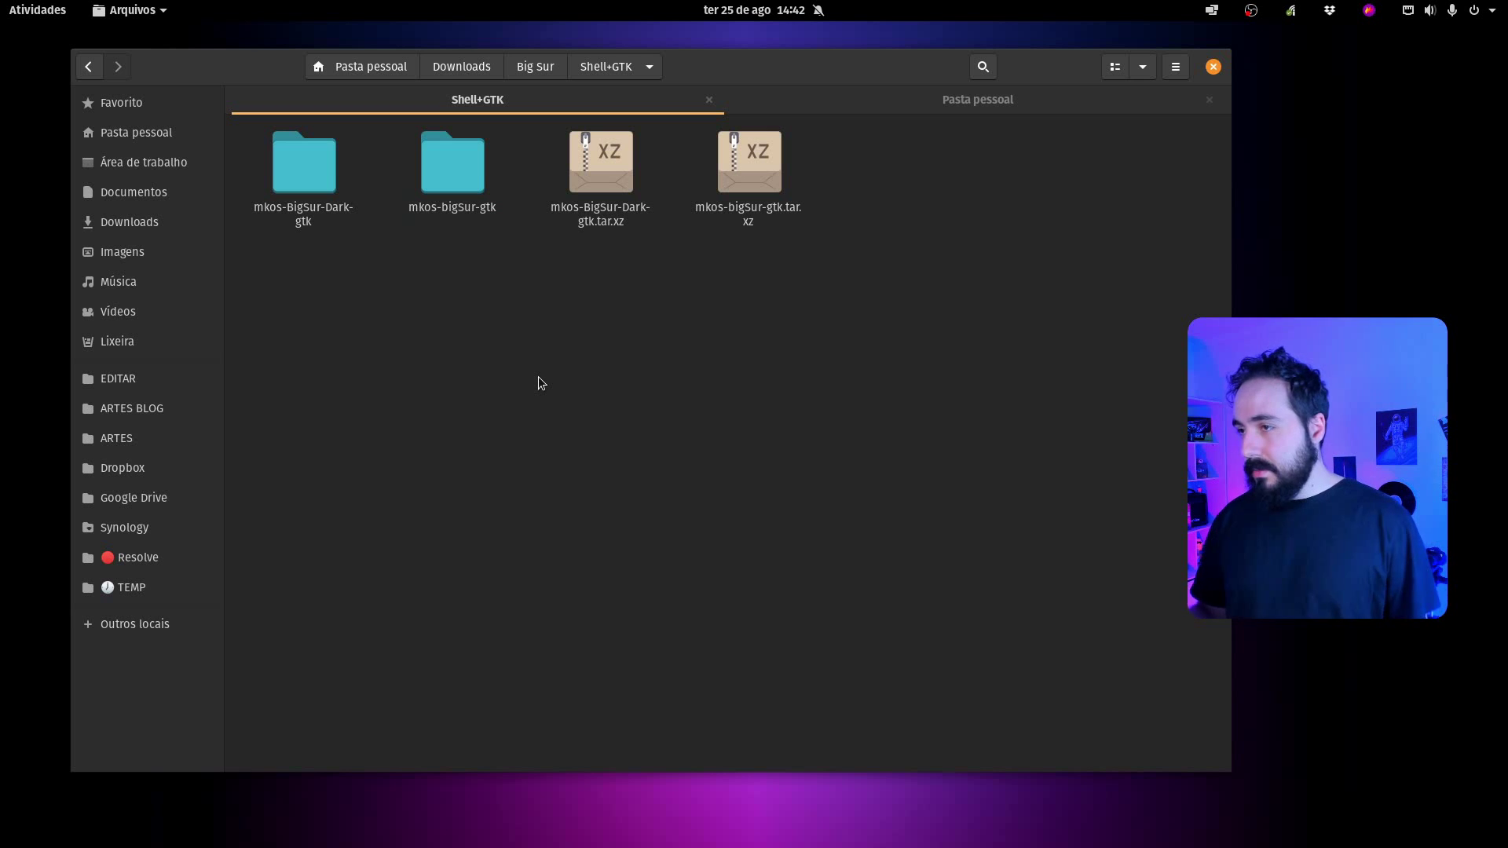
Check the contents of the extracted mkos-BigSur-Dark-gtk folder, then copy it together with the mkos-bigSur-gtk folder
{"action": "double_click", "coordinate": [303, 188]}
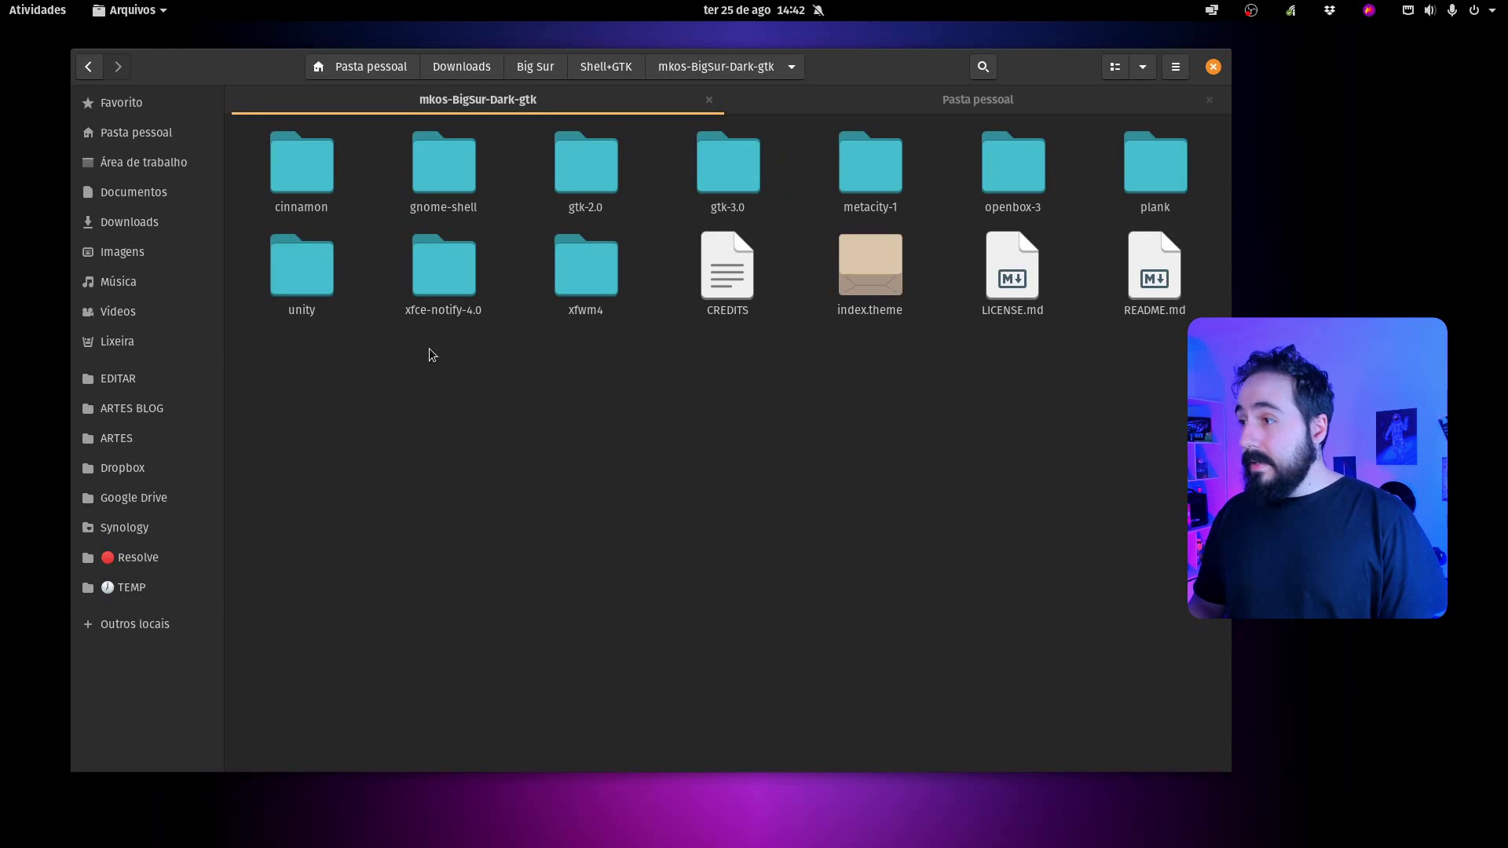
{"action": "left_click", "coordinate": [625, 69]}
{"action": "left_click_drag", "start_coordinate": [290, 281], "coordinate": [458, 163]}
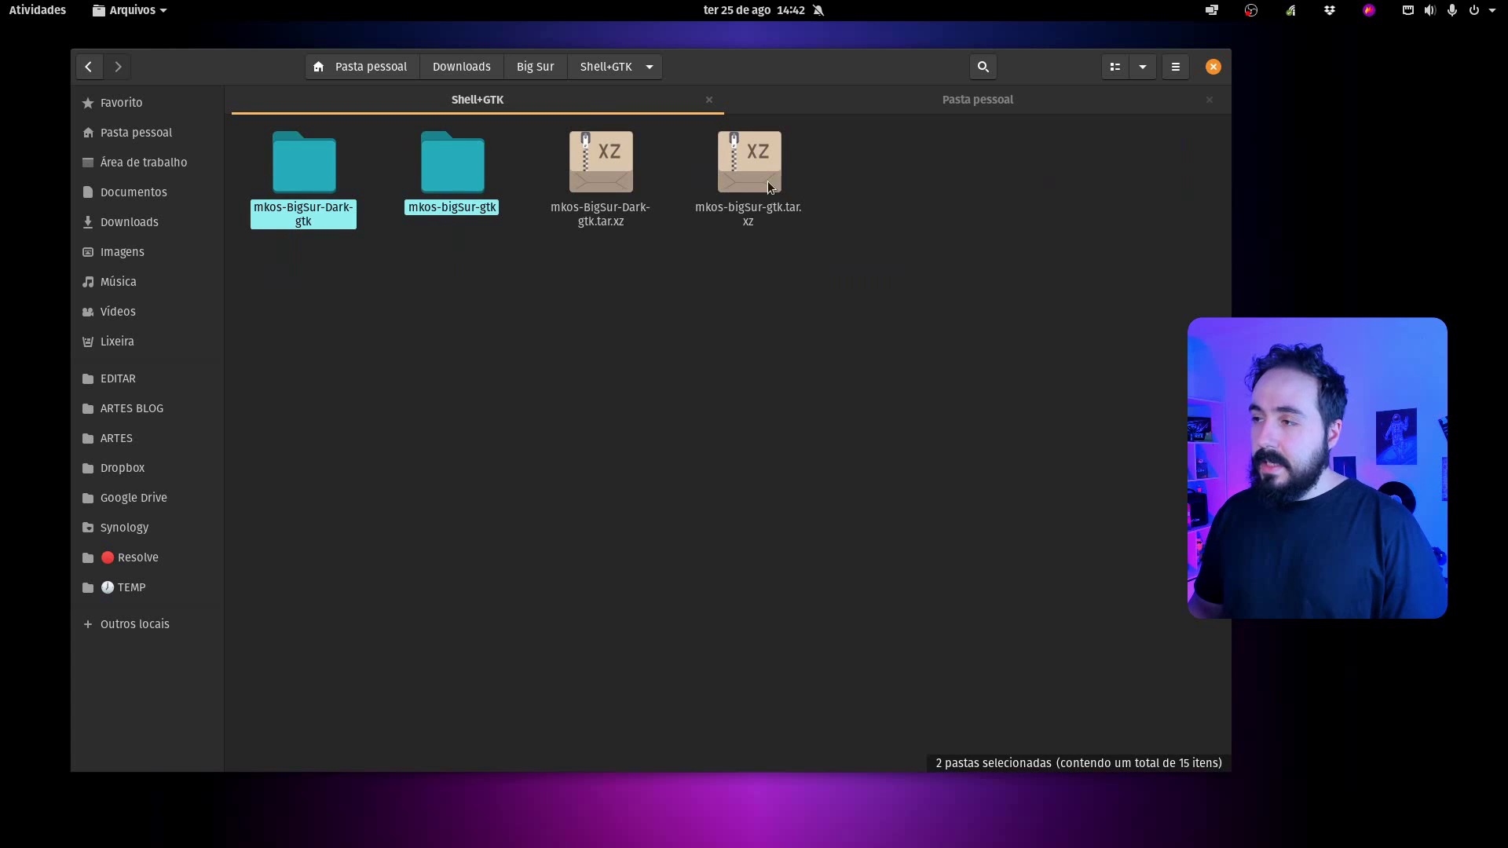
{"action": "right_click", "coordinate": [449, 175]}
{"action": "left_click", "coordinate": [654, 321]}
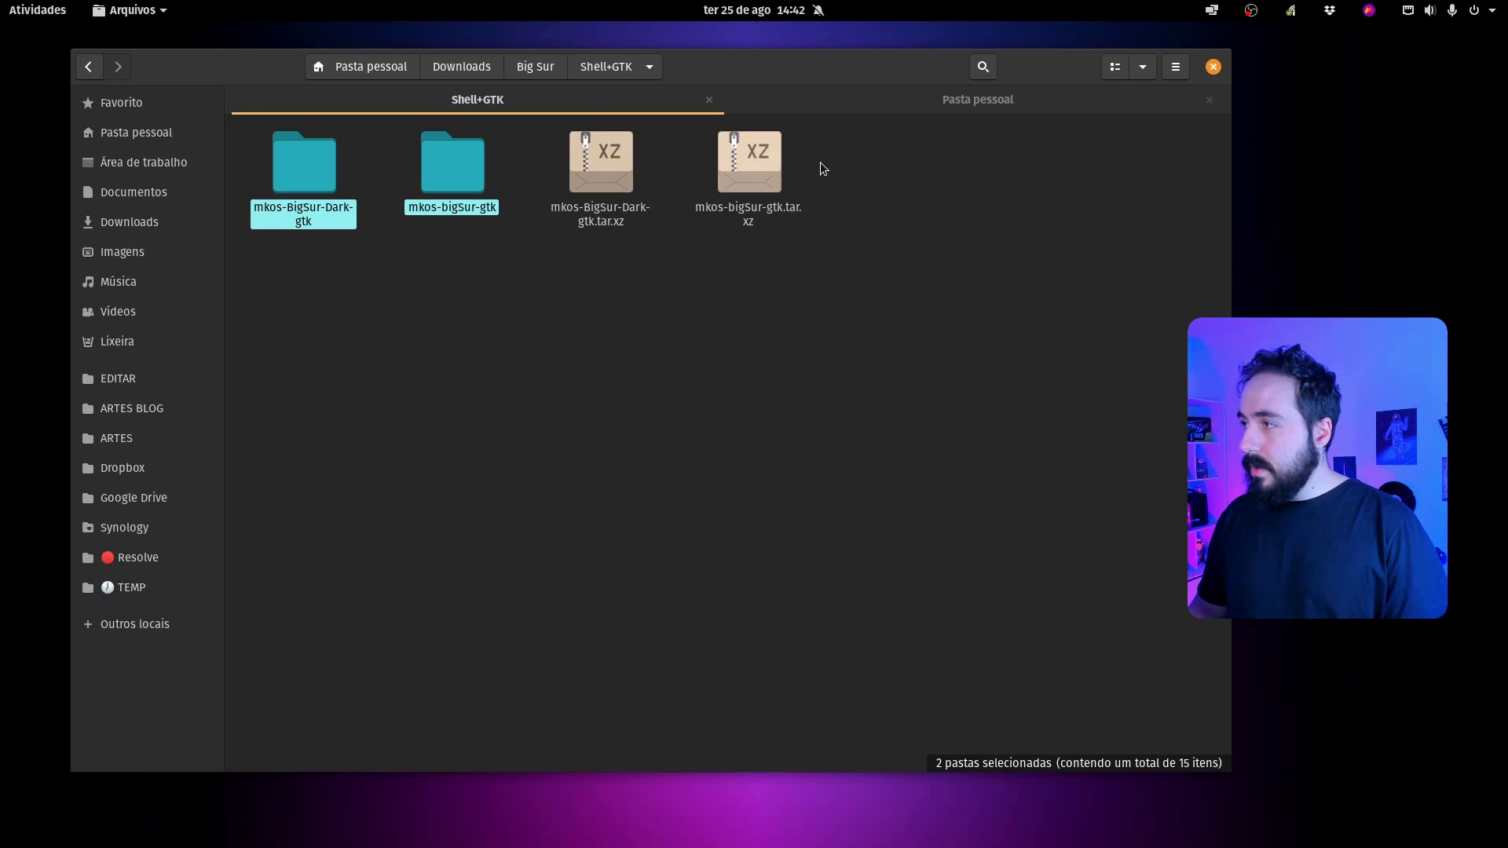
Permanently delete the old mkos-big-sur, mkos-BigSur-Dark-gtk and mkos-bigSur-gtk folders from the home folder's .themes directory
{"action": "left_click", "coordinate": [978, 99]}
{"action": "double_click", "coordinate": [871, 487]}
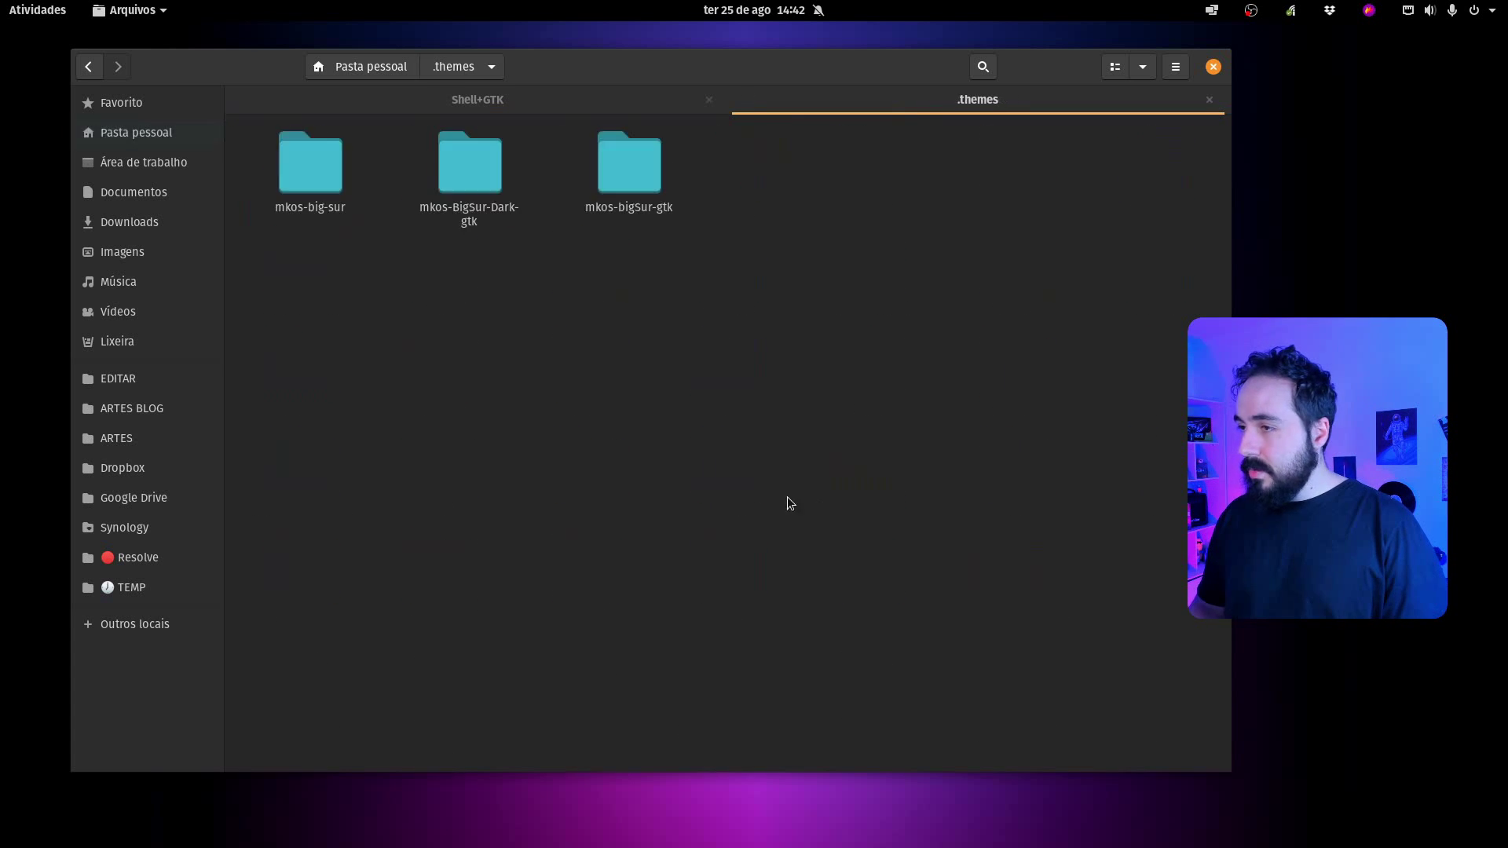
{"action": "left_click_drag", "start_coordinate": [323, 292], "coordinate": [695, 181]}
{"action": "key", "text": "shift+Delete"}
{"action": "key", "text": "Return"}
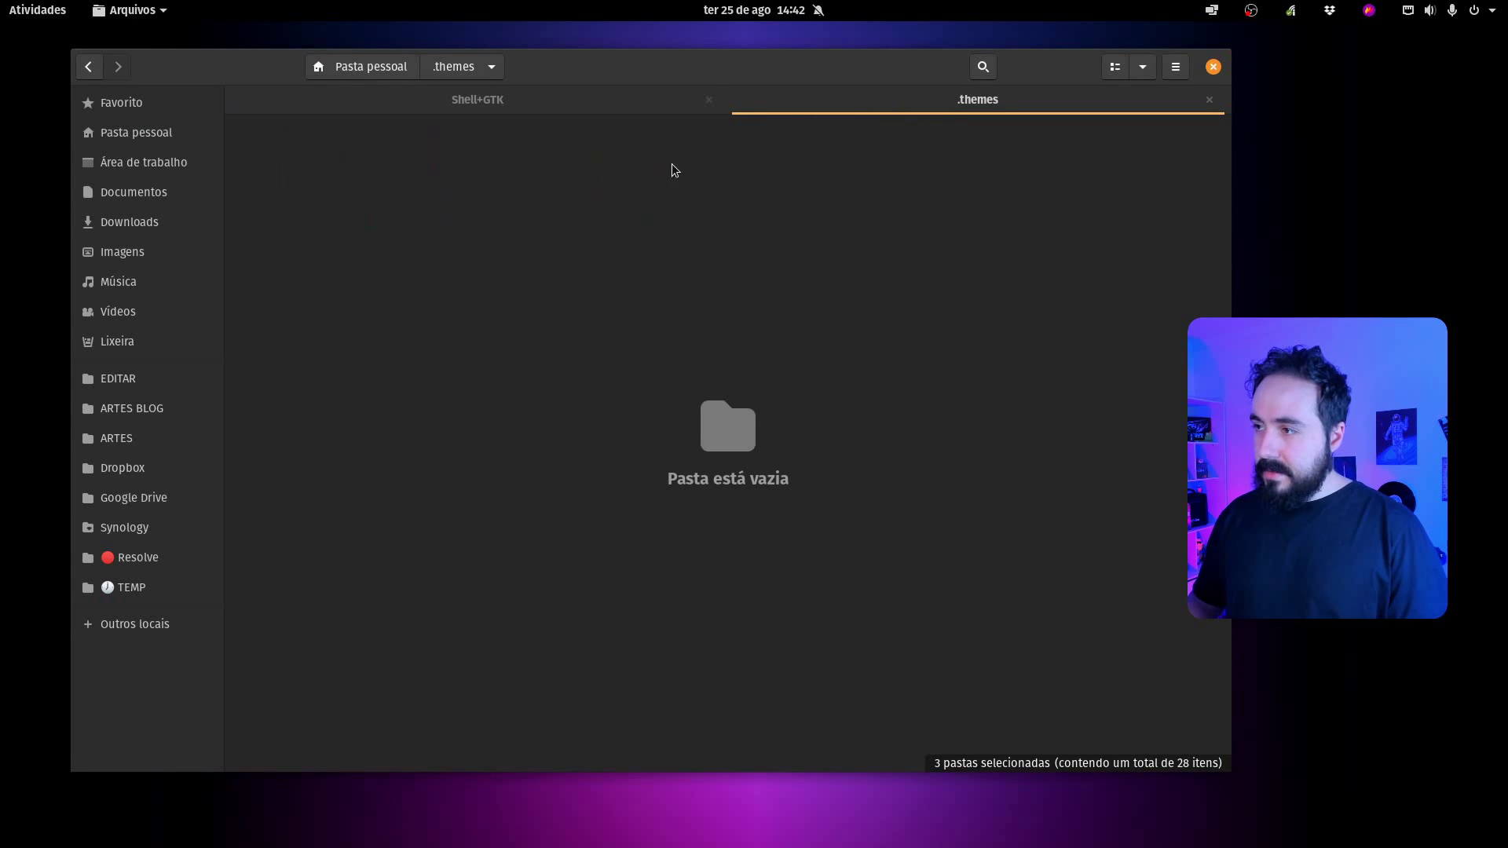
Paste the copied mkos-BigSur-Dark-gtk and mkos-bigSur-gtk folders into the .themes directory
{"action": "right_click", "coordinate": [476, 314]}
{"action": "left_click", "coordinate": [643, 367]}
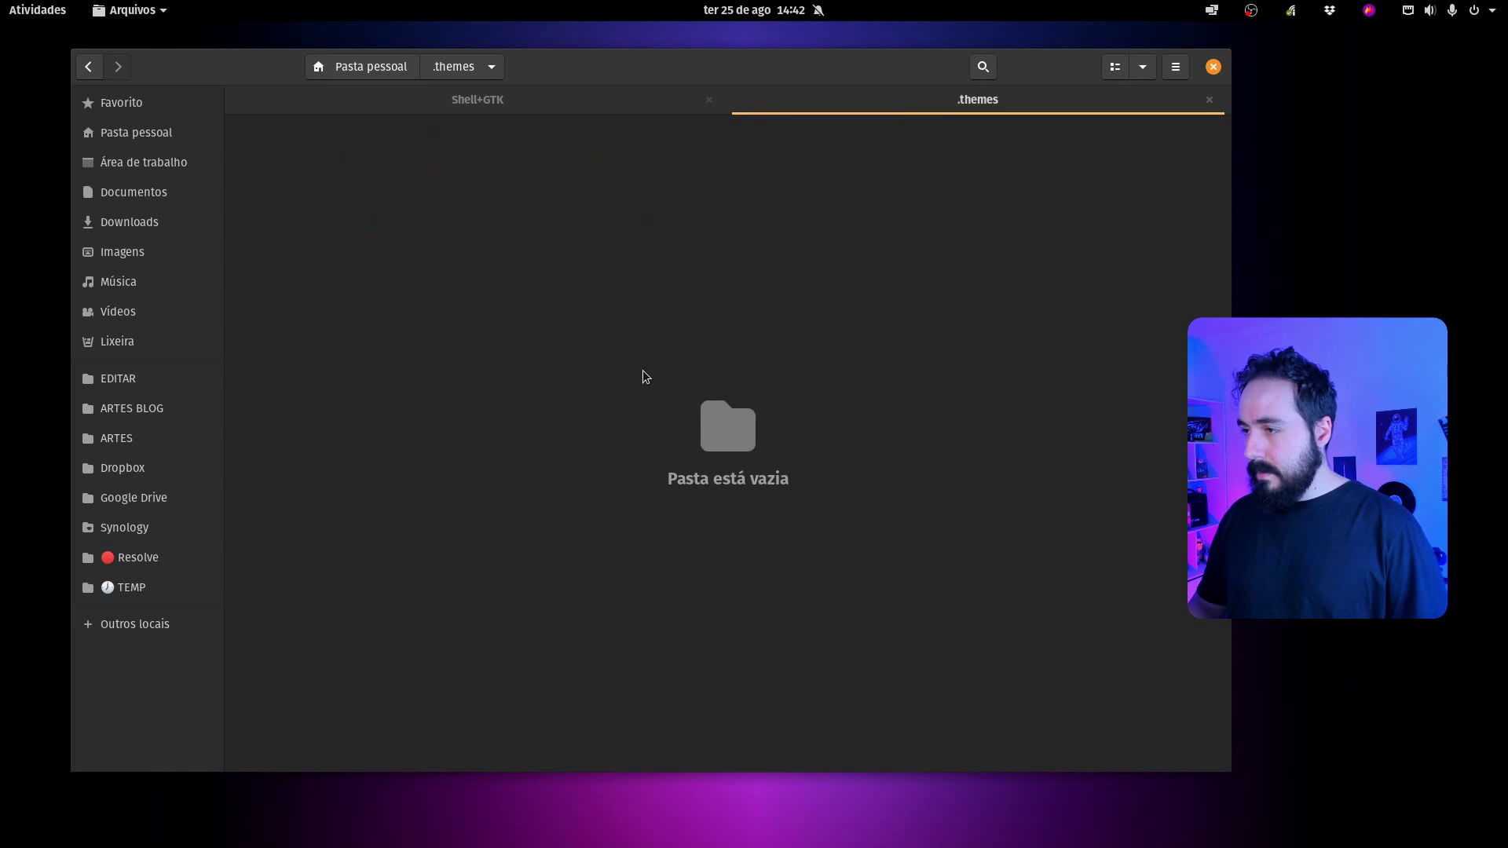
{"action": "left_click", "coordinate": [688, 258]}
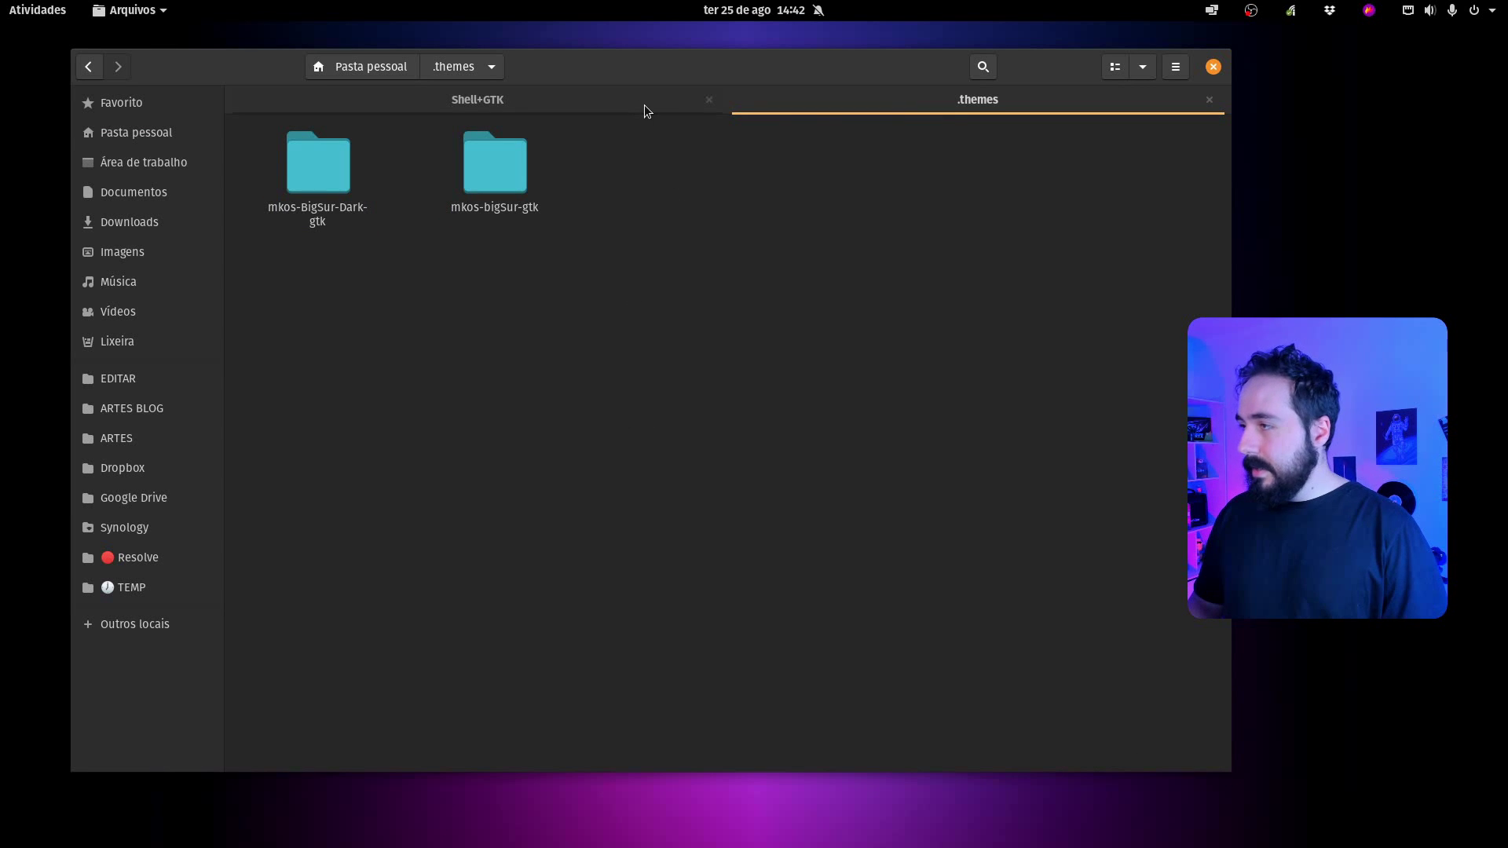
Extract icones-Mkos-Big-Sur.tar.xz in place inside the Big Sur download's icones folder and check the extraction progress
{"action": "left_click", "coordinate": [593, 101]}
{"action": "left_click", "coordinate": [534, 69]}
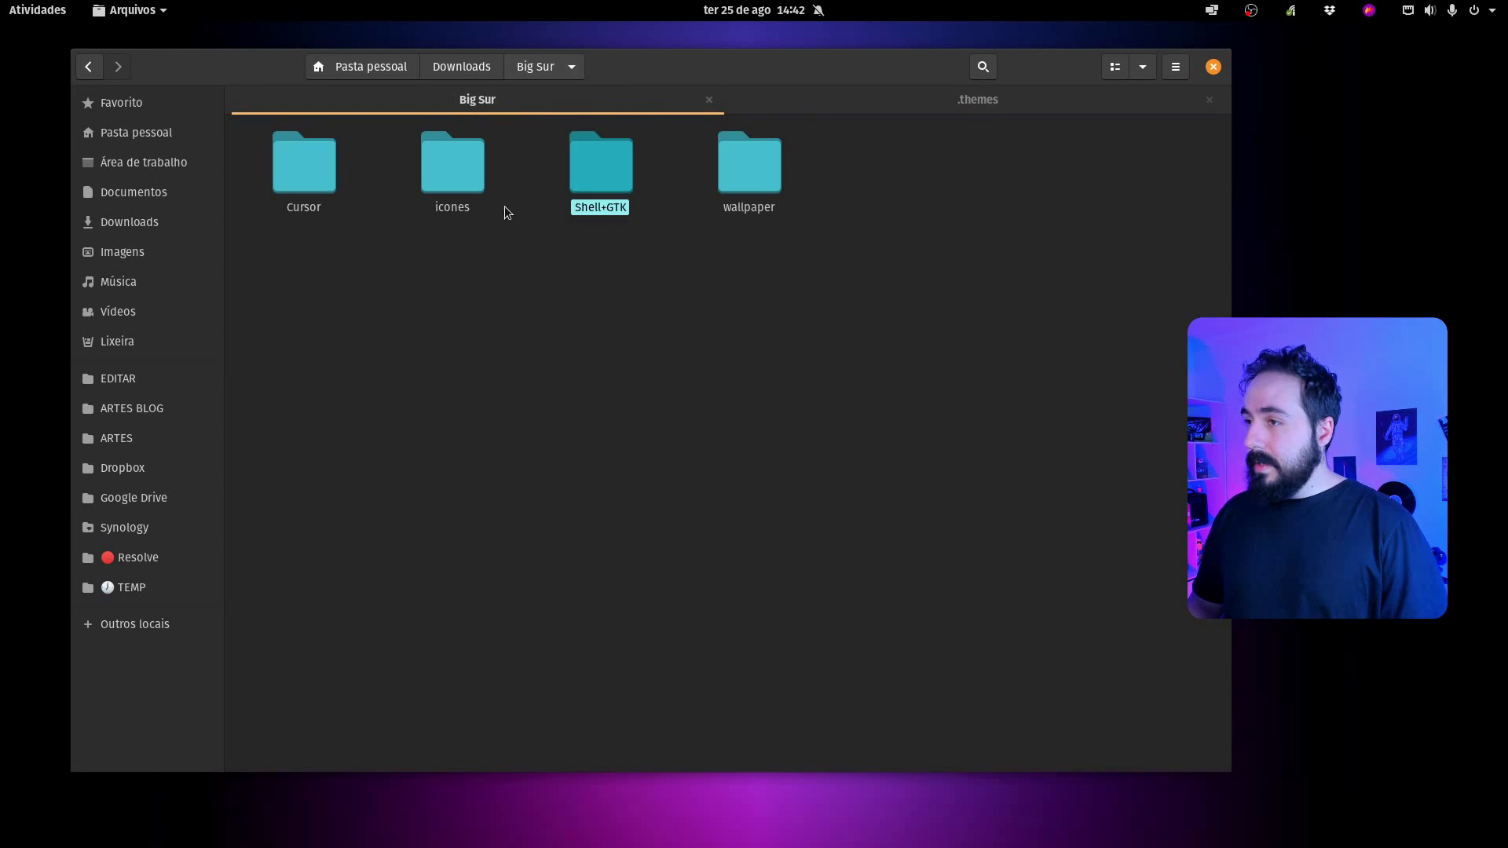
{"action": "double_click", "coordinate": [441, 168]}
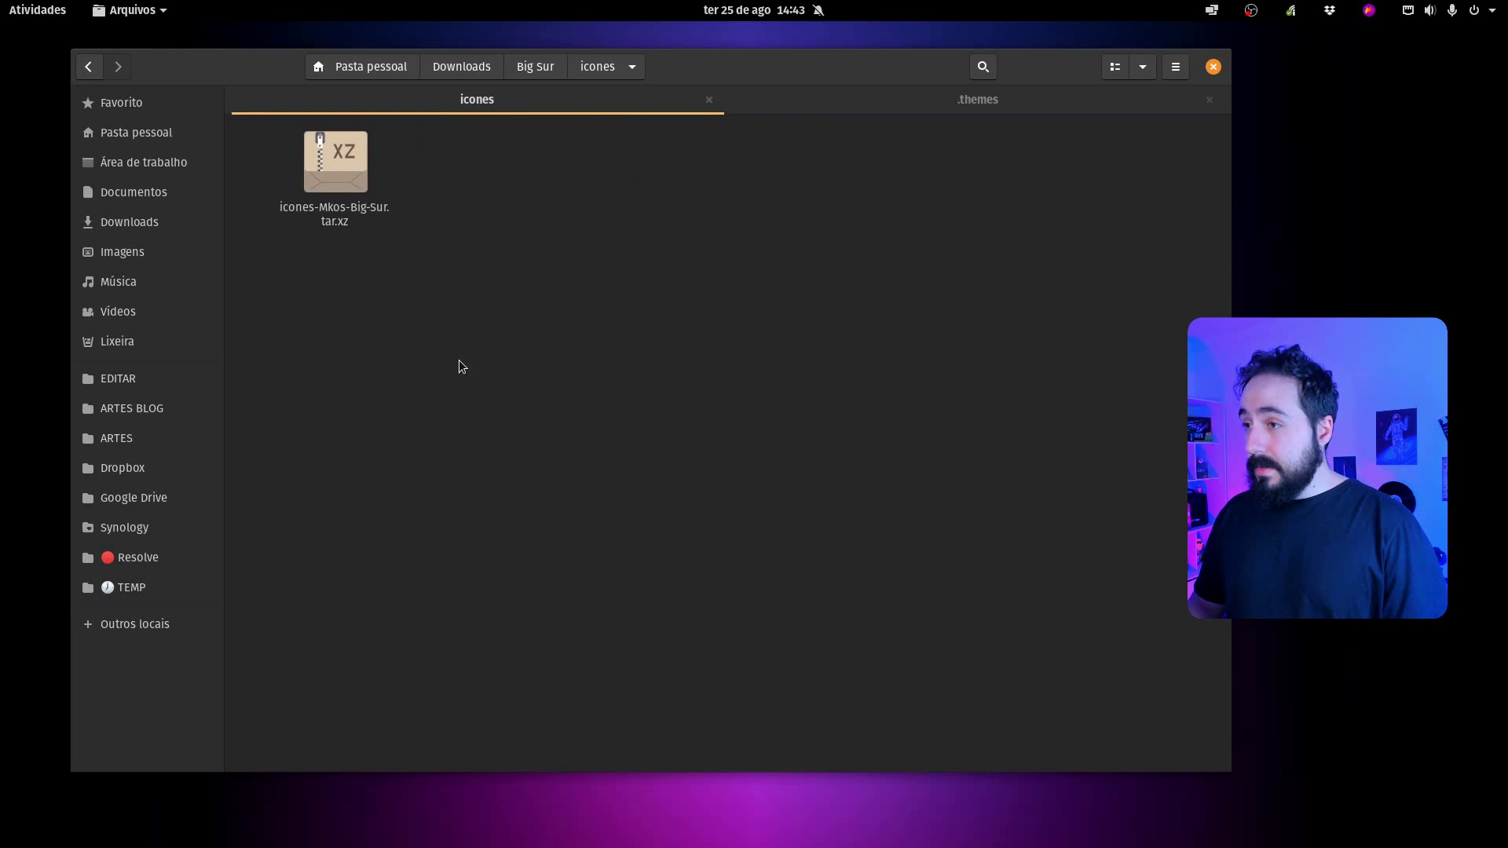
{"action": "right_click", "coordinate": [347, 223]}
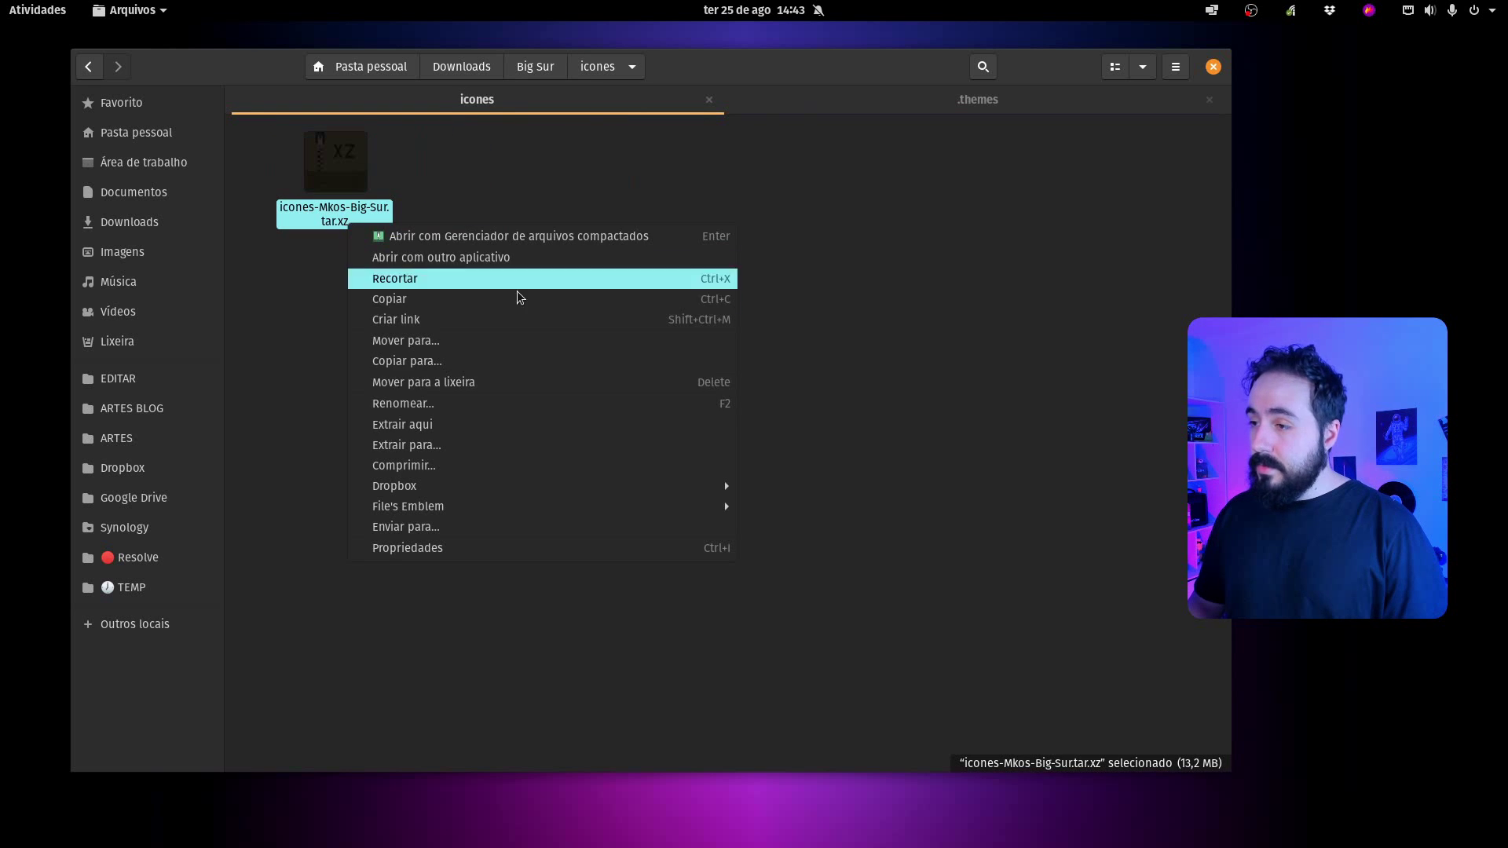
{"action": "left_click", "coordinate": [561, 420]}
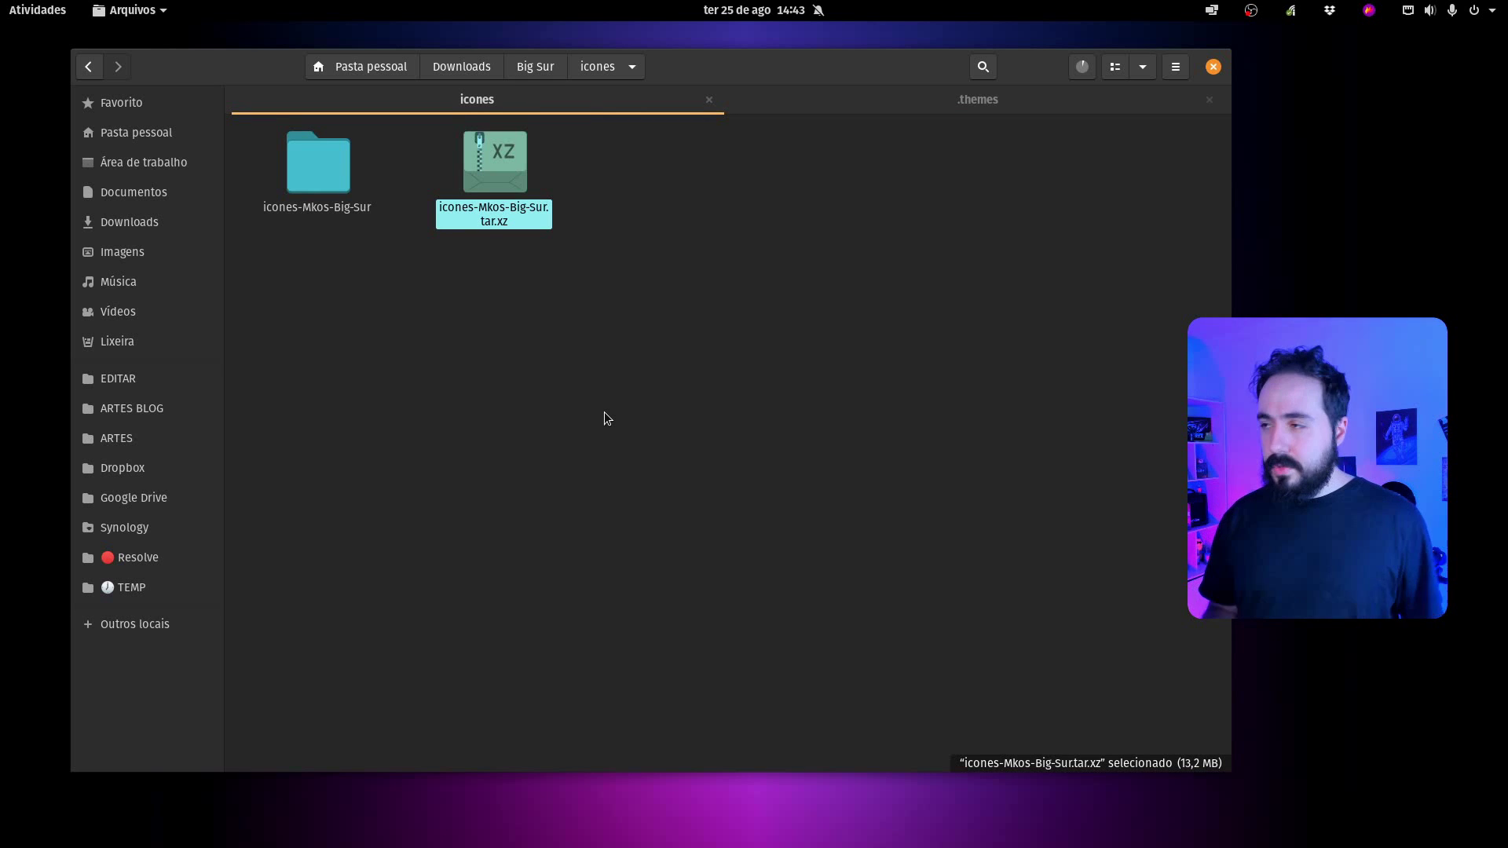
{"action": "left_click", "coordinate": [1081, 68]}
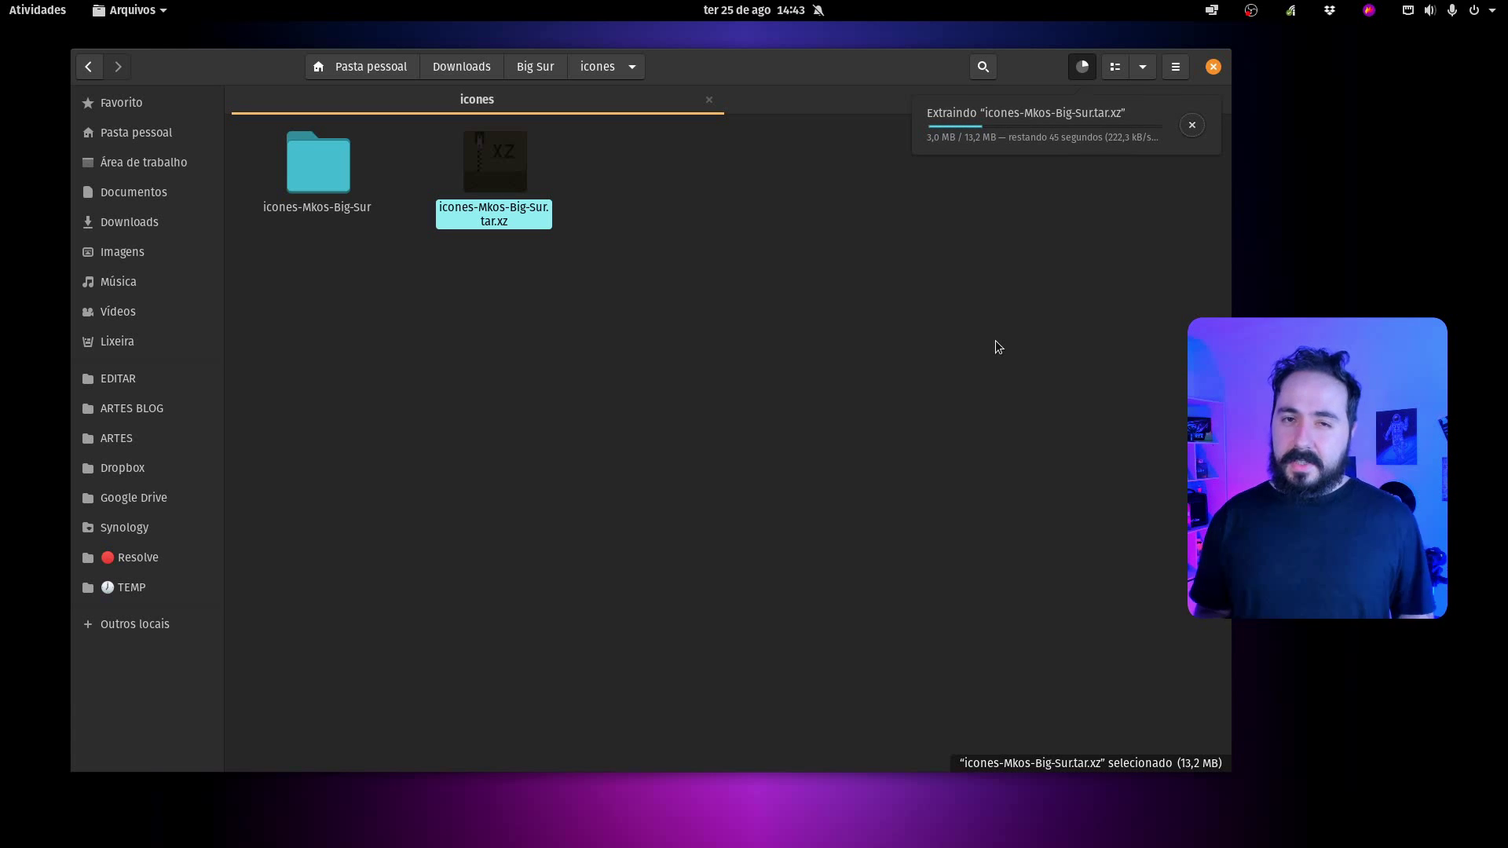
Copy the Mkos-Big-Sur, Mkos-Big-Sur-Night and Mkos-Big-Sur-Transparent-Panel folders from the extracted icones-Mkos-Big-Sur folder
{"action": "left_click", "coordinate": [491, 206]}
{"action": "left_click", "coordinate": [326, 227]}
{"action": "double_click", "coordinate": [327, 228]}
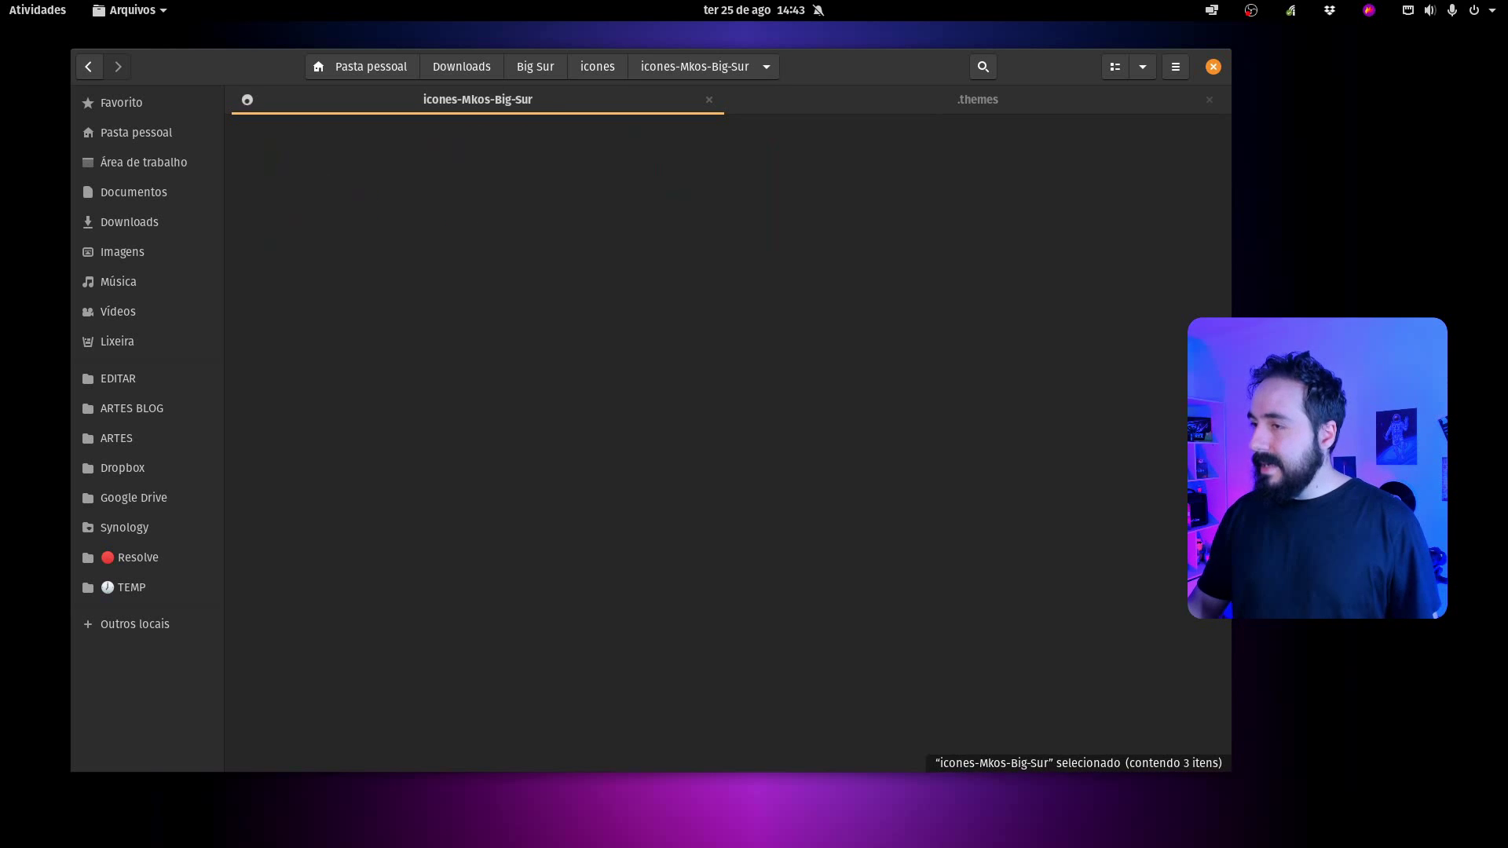
{"action": "left_click_drag", "start_coordinate": [310, 271], "coordinate": [767, 204]}
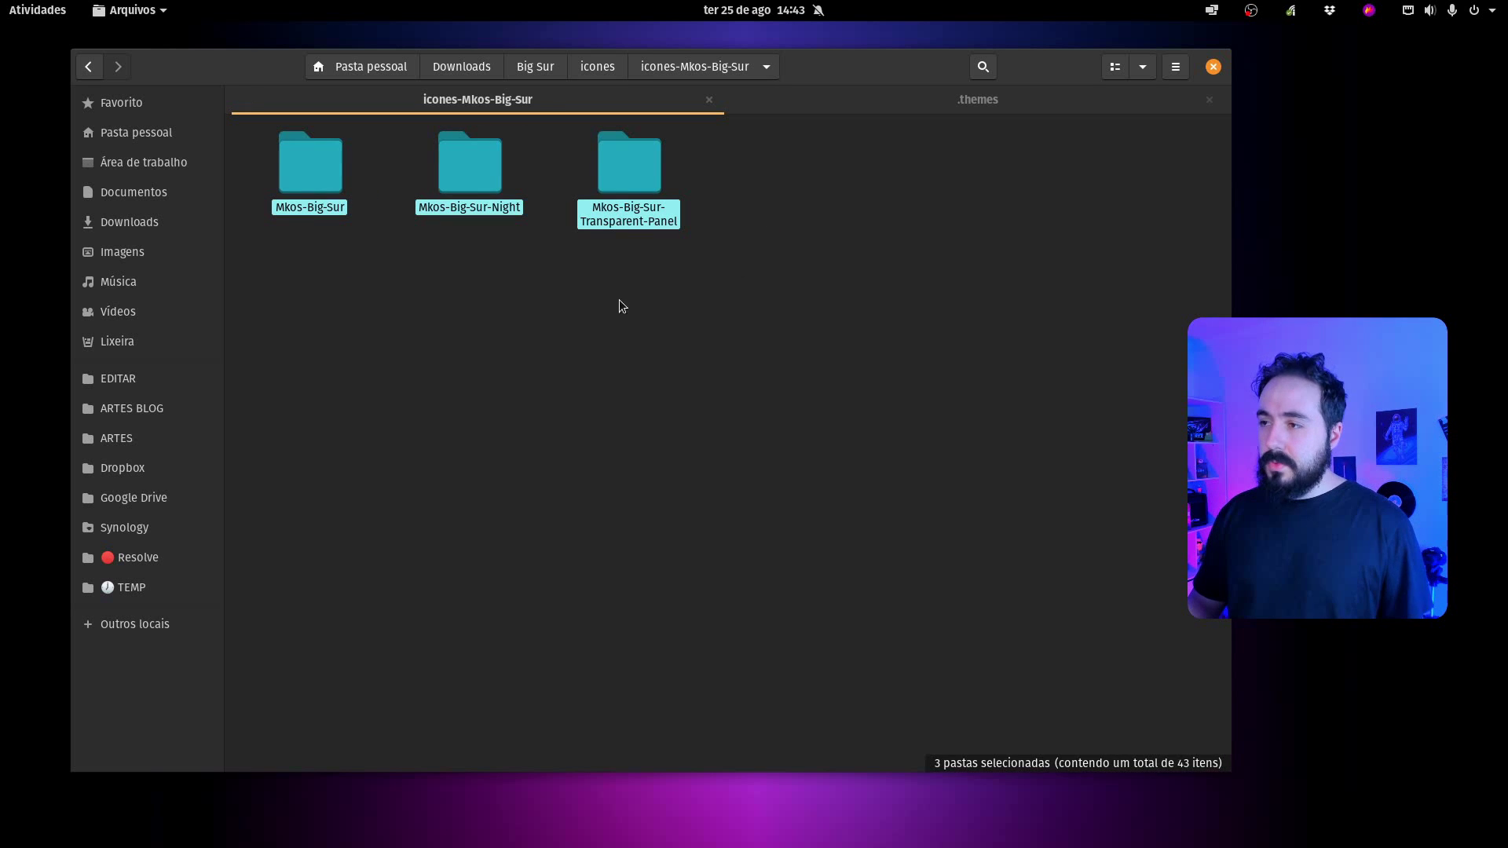
{"action": "right_click", "coordinate": [618, 217]}
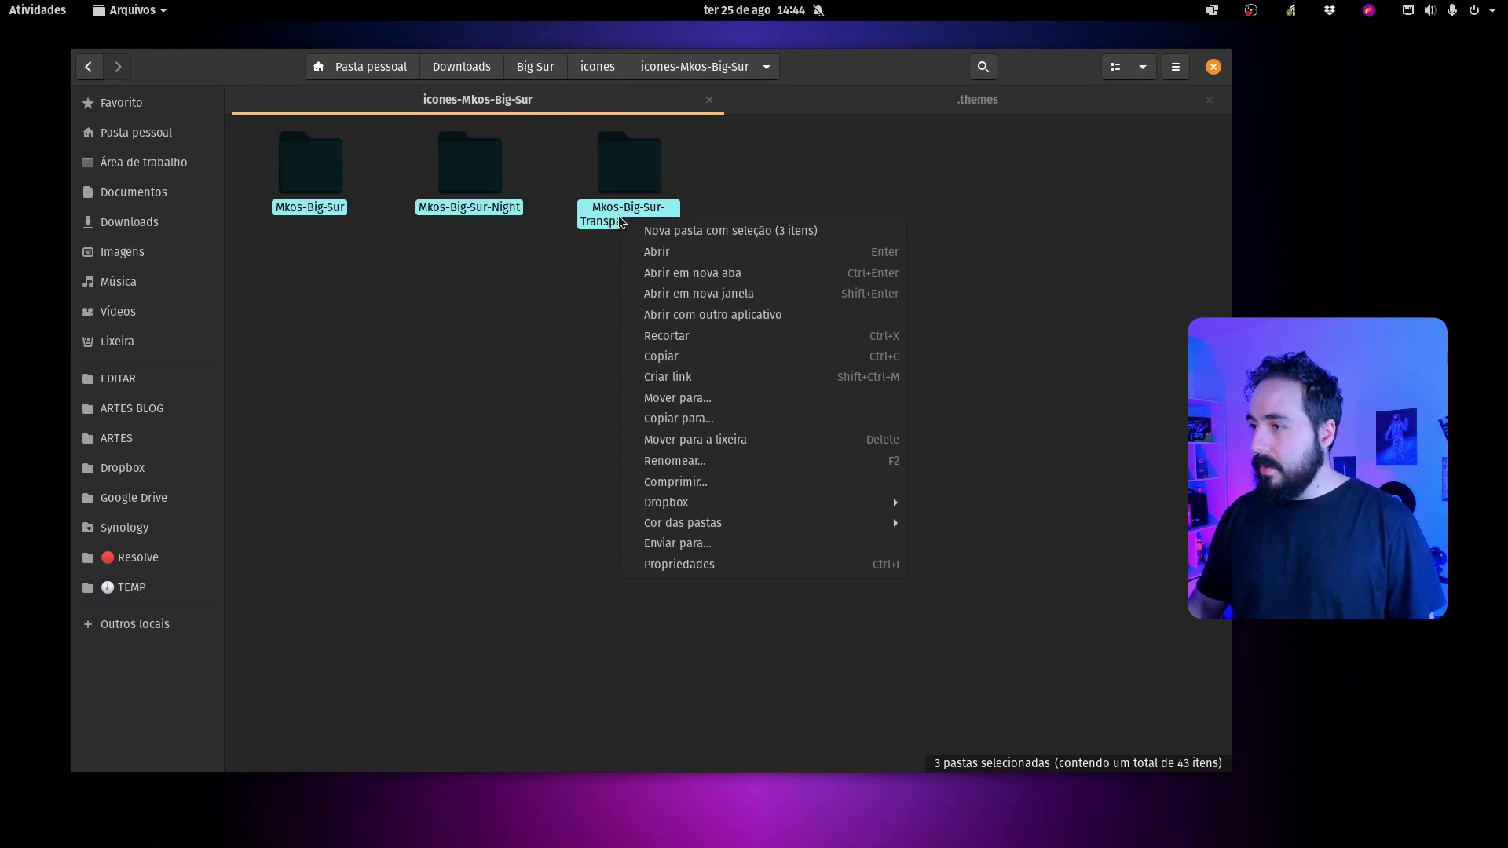
{"action": "left_click", "coordinate": [721, 356]}
Permanently delete the existing BigSur-black, Cursor-macOSBigSur and Mkos-Big-Sur theme folders from the home folder's .icons directory, keeping the PNG files
{"action": "left_click", "coordinate": [852, 94]}
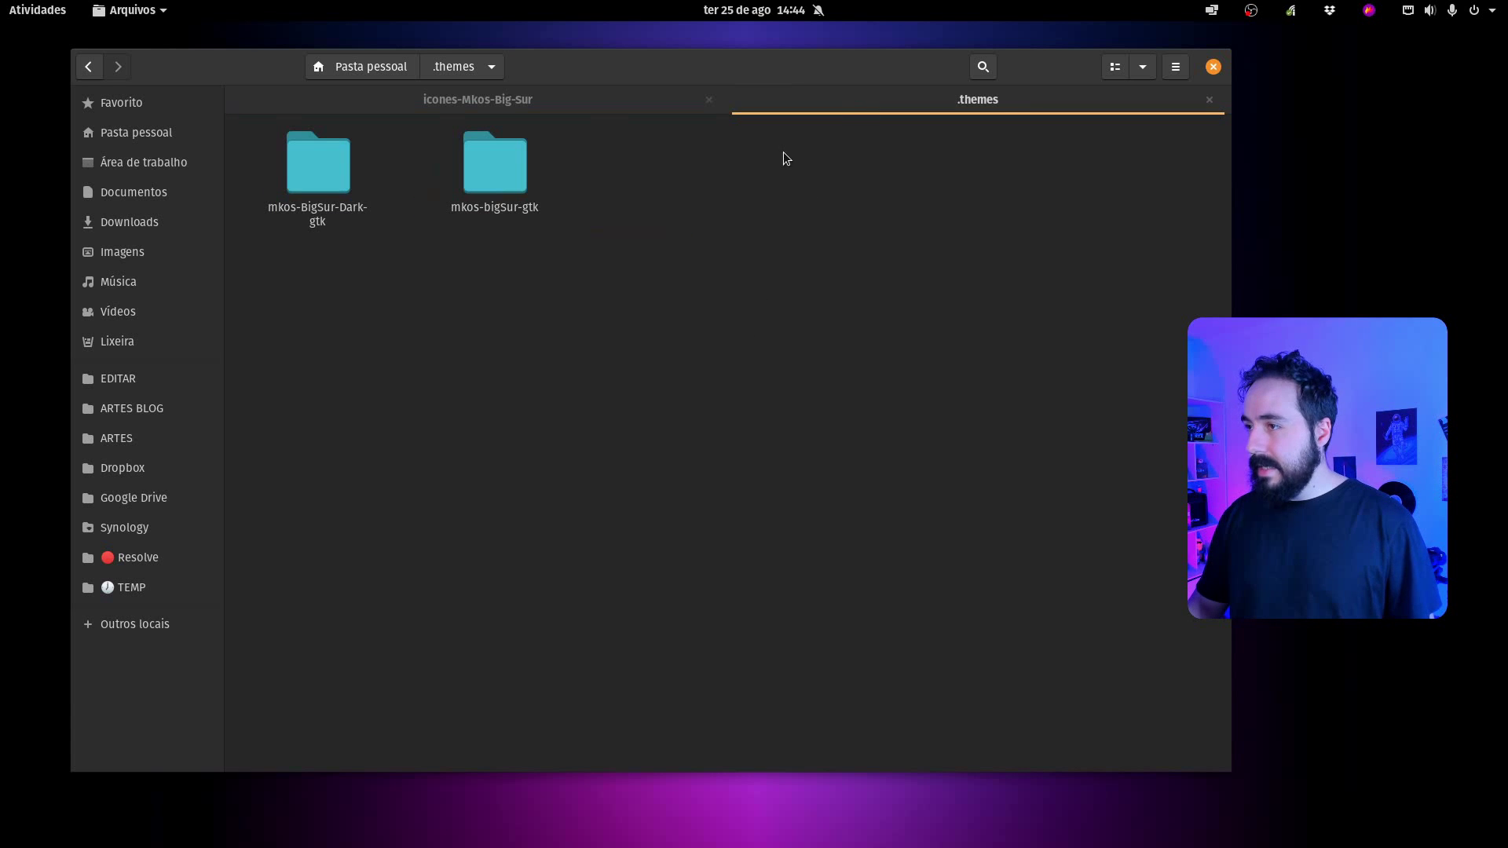
{"action": "left_click", "coordinate": [367, 66]}
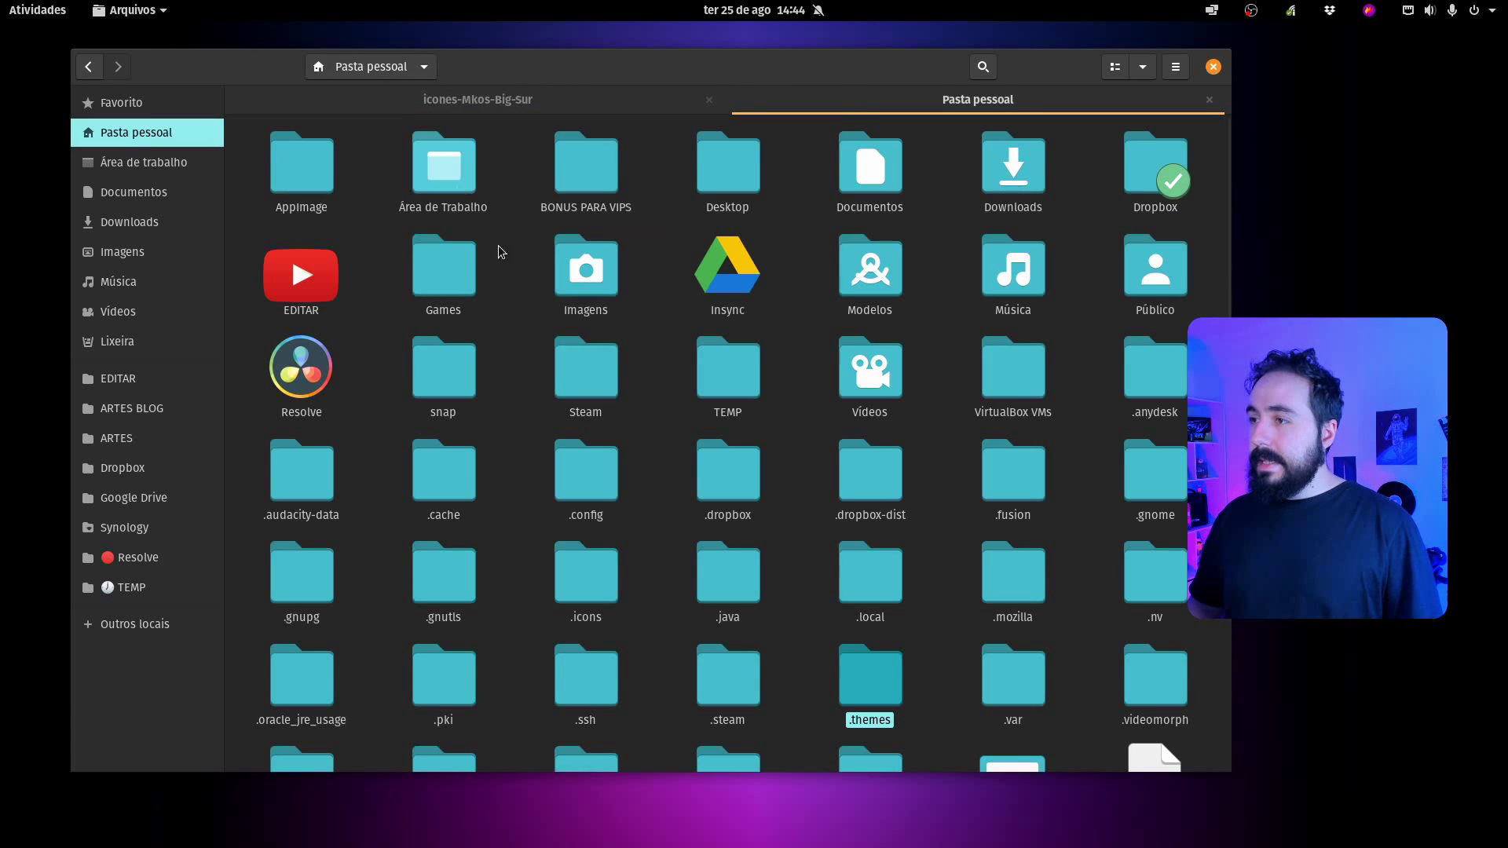
{"action": "double_click", "coordinate": [586, 576]}
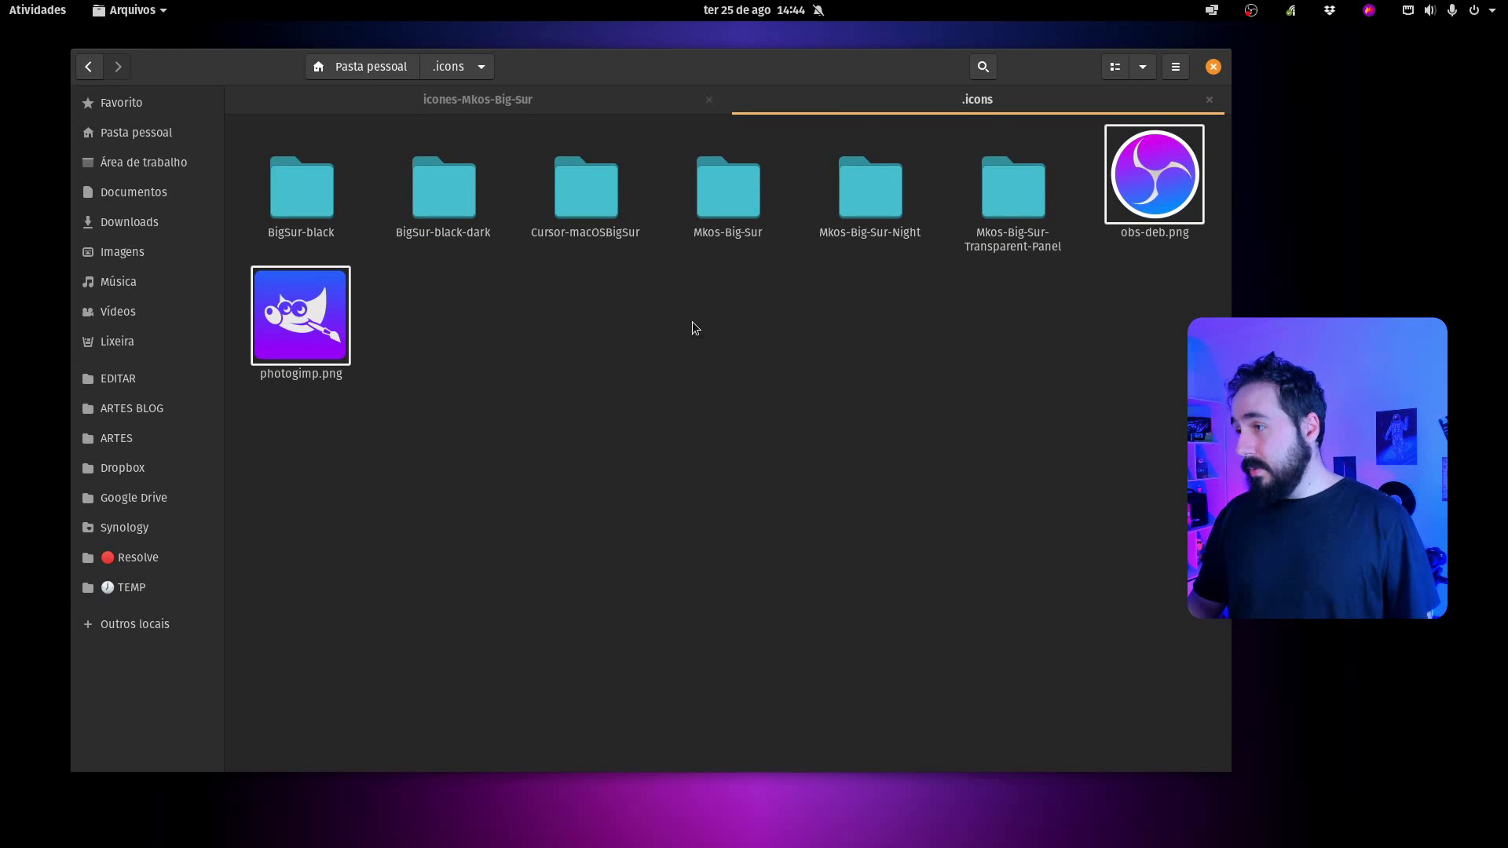
{"action": "left_click_drag", "start_coordinate": [255, 192], "coordinate": [988, 195]}
{"action": "key", "text": "shift+Delete"}
{"action": "key", "text": "Return"}
Paste the three copied Mkos-Big-Sur icon folders into .icons and look inside Mkos-Big-Sur-Transparent-Panel
{"action": "right_click", "coordinate": [500, 325]}
{"action": "left_click", "coordinate": [566, 378]}
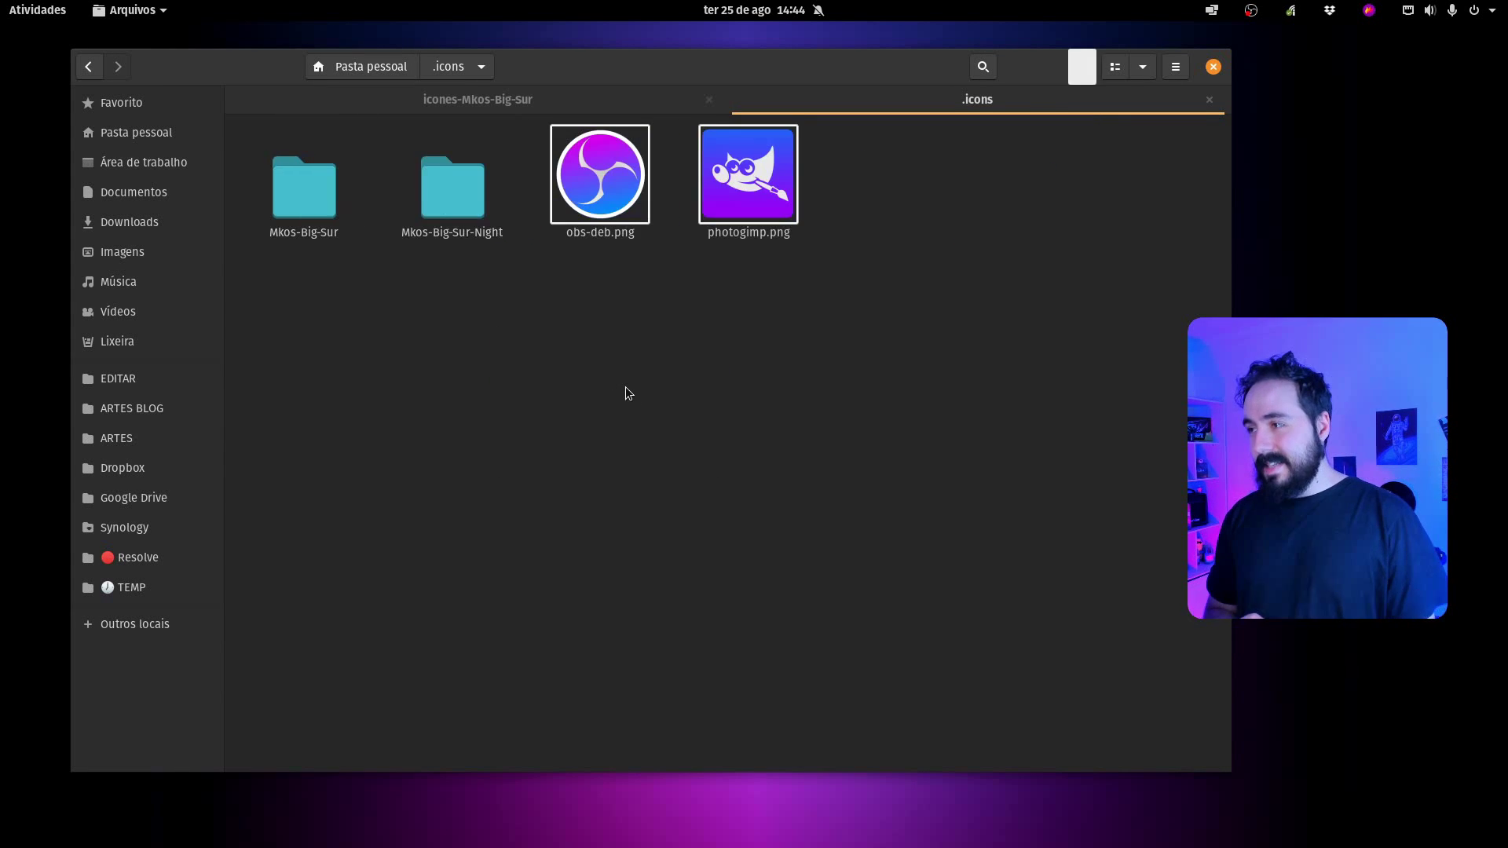
{"action": "right_click", "coordinate": [734, 267]}
{"action": "left_click", "coordinate": [571, 253]}
{"action": "double_click", "coordinate": [569, 248]}
{"action": "left_click", "coordinate": [464, 69]}
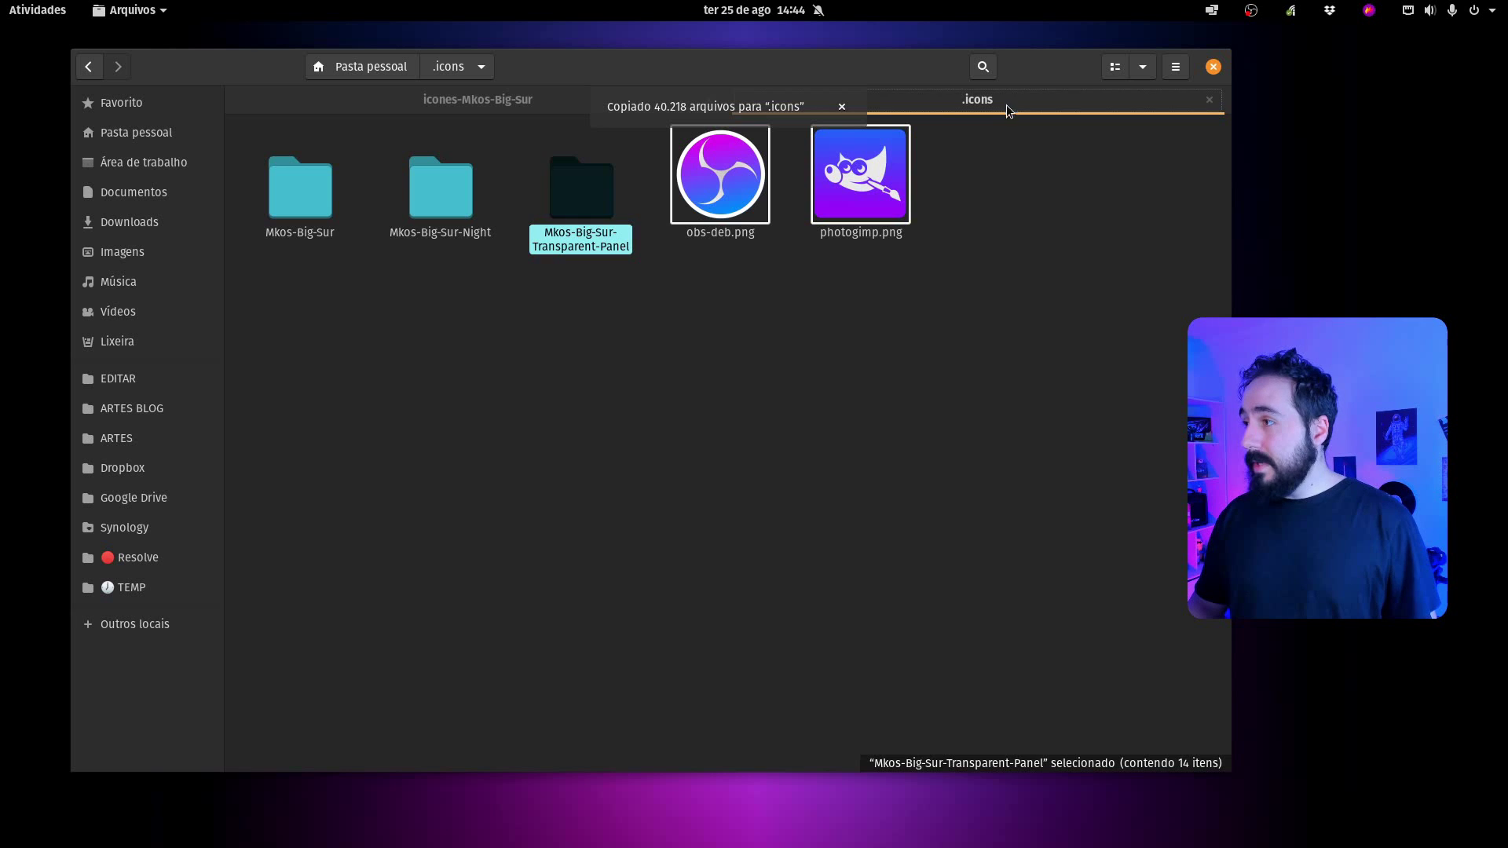
Extract Cursor-macOSBigSur.tar in place inside the Big Sur download's Cursor folder
{"action": "left_click", "coordinate": [537, 101]}
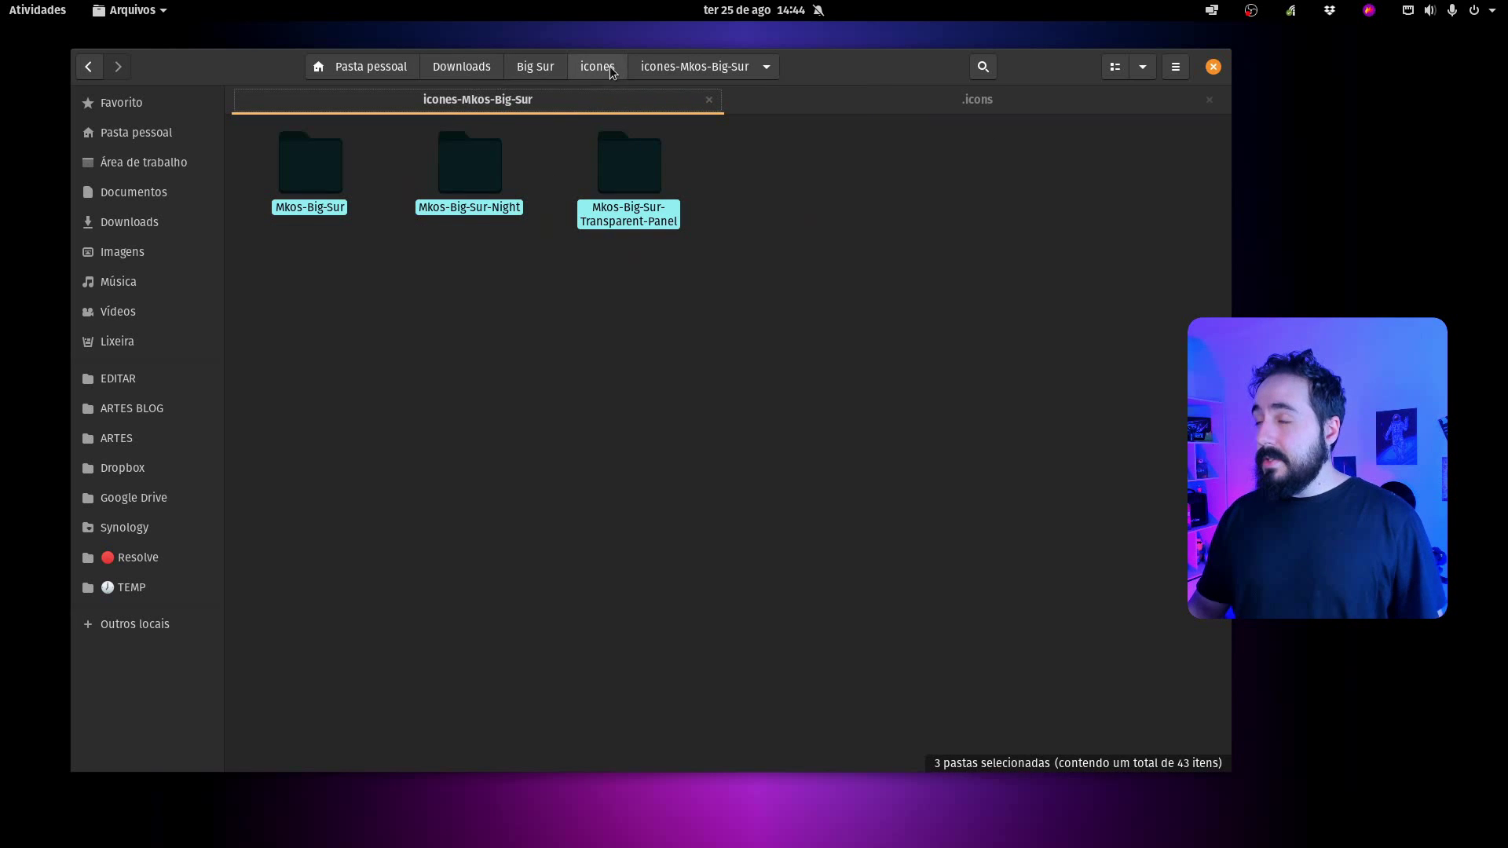
{"action": "left_click", "coordinate": [574, 75]}
{"action": "left_click", "coordinate": [534, 68]}
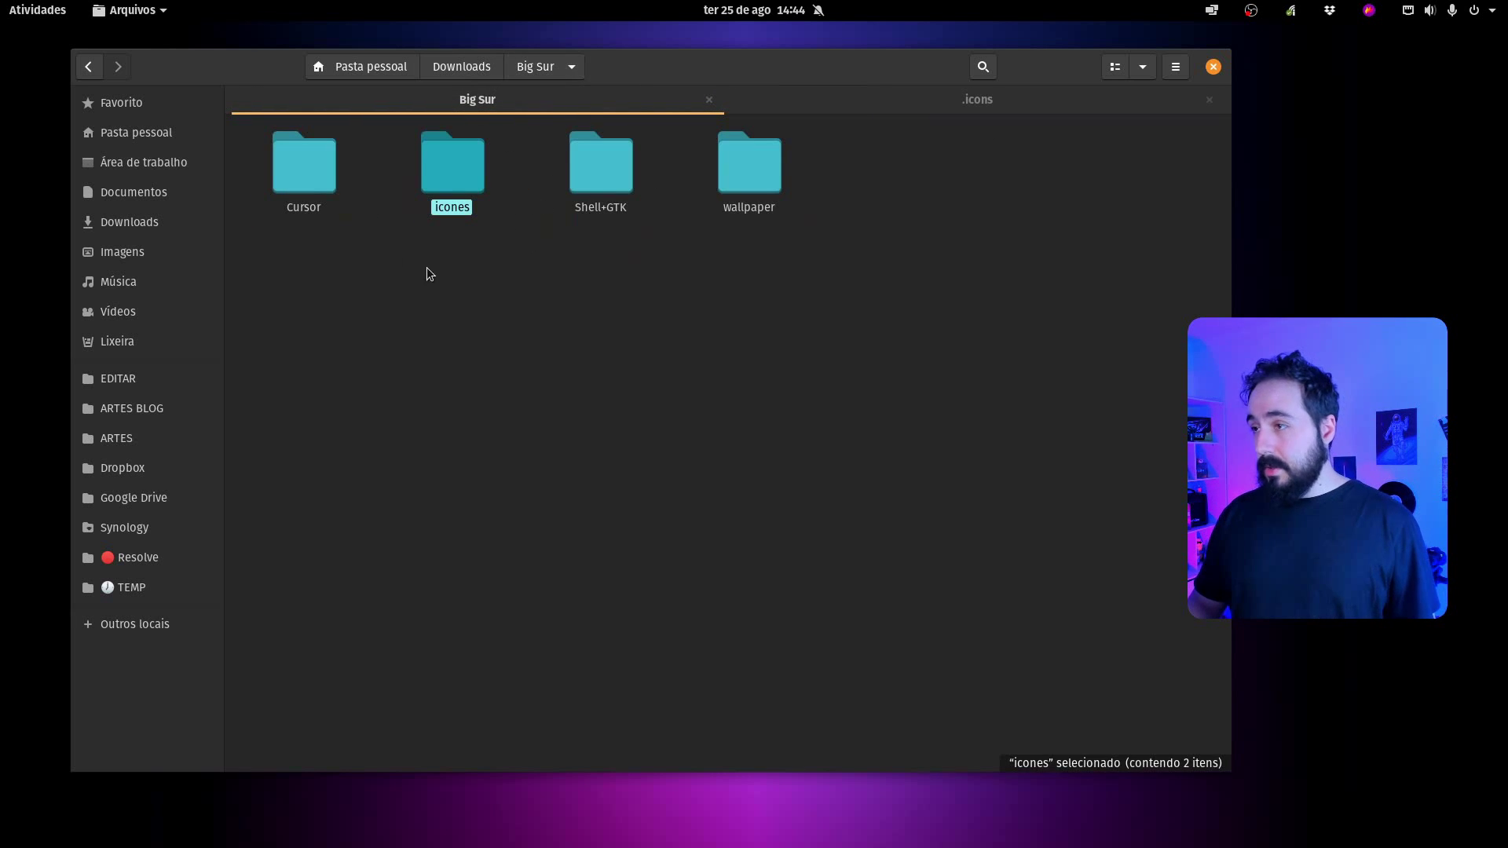
{"action": "double_click", "coordinate": [306, 177]}
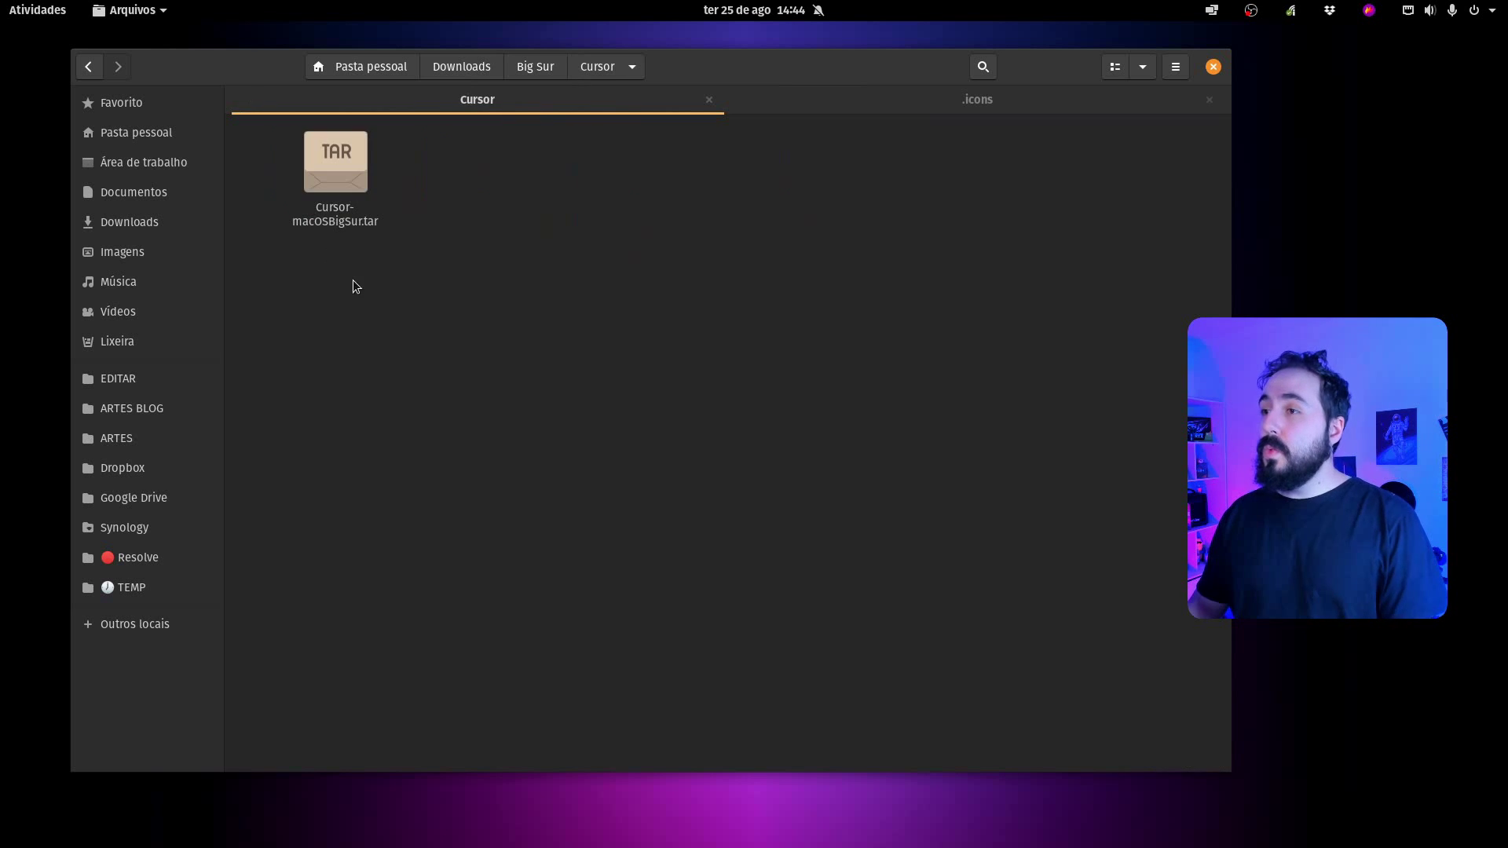
{"action": "right_click", "coordinate": [343, 210]}
{"action": "left_click", "coordinate": [573, 410]}
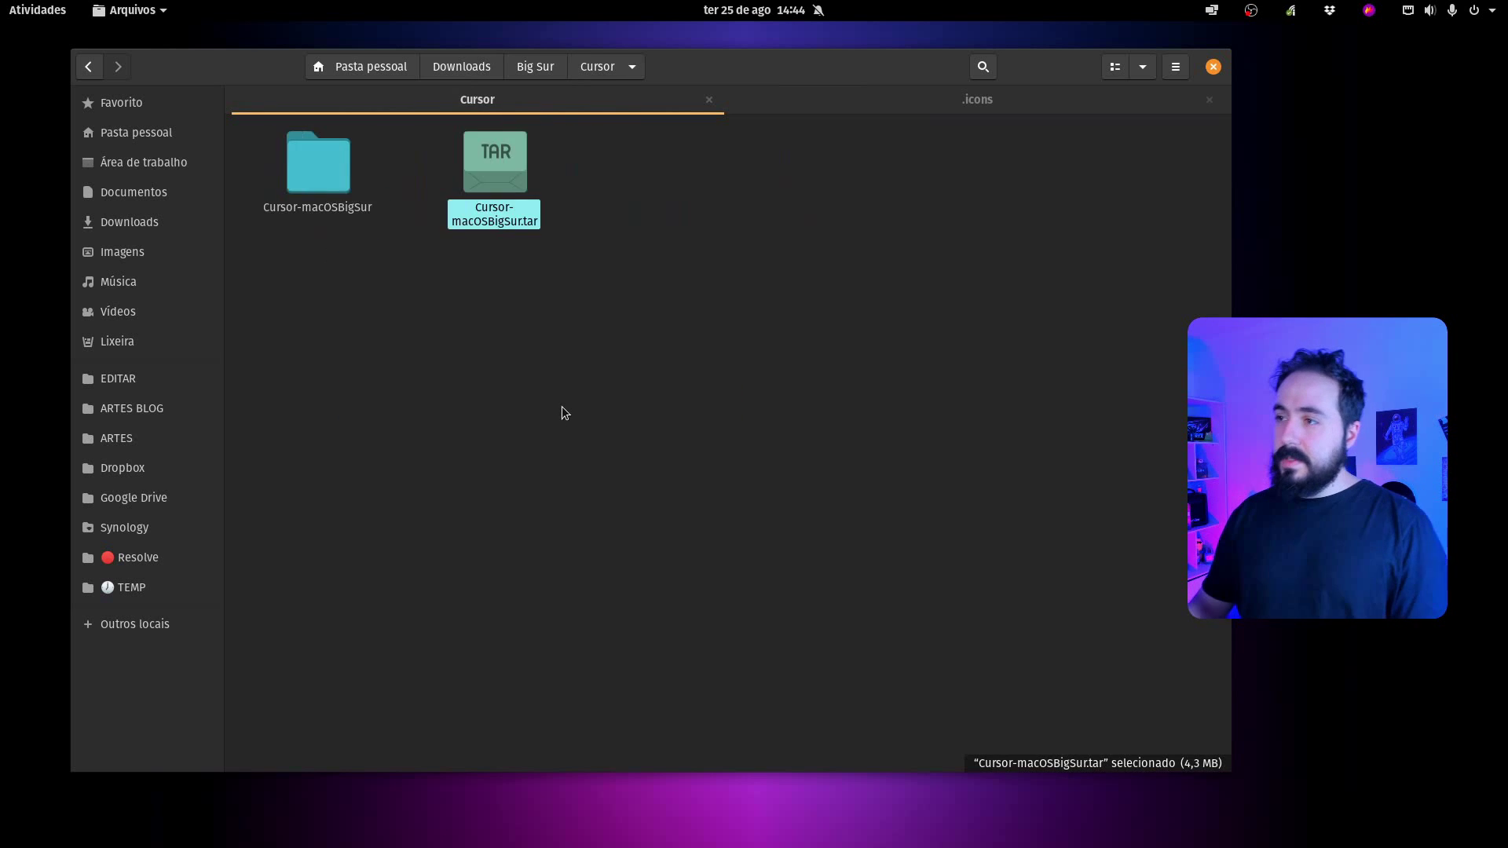
Copy the extracted Cursor-macOSBigSur folder and paste it into the .icons directory
{"action": "left_click", "coordinate": [495, 214]}
{"action": "left_click", "coordinate": [471, 320]}
{"action": "left_click", "coordinate": [312, 206]}
{"action": "right_click", "coordinate": [311, 206]}
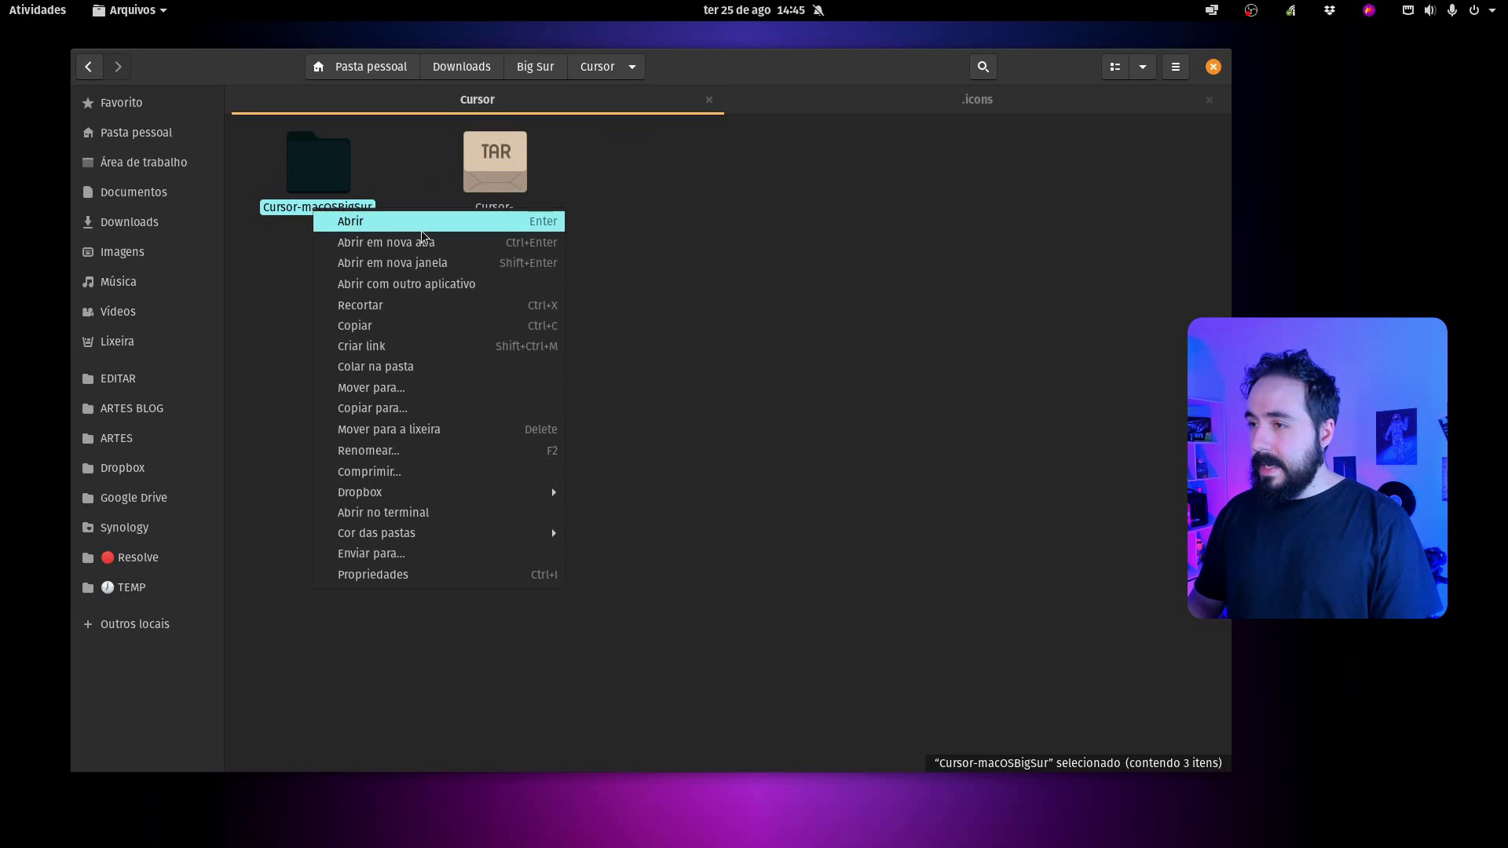
{"action": "left_click", "coordinate": [480, 320]}
{"action": "left_click", "coordinate": [842, 103]}
{"action": "left_click", "coordinate": [503, 388]}
{"action": "right_click", "coordinate": [501, 390]}
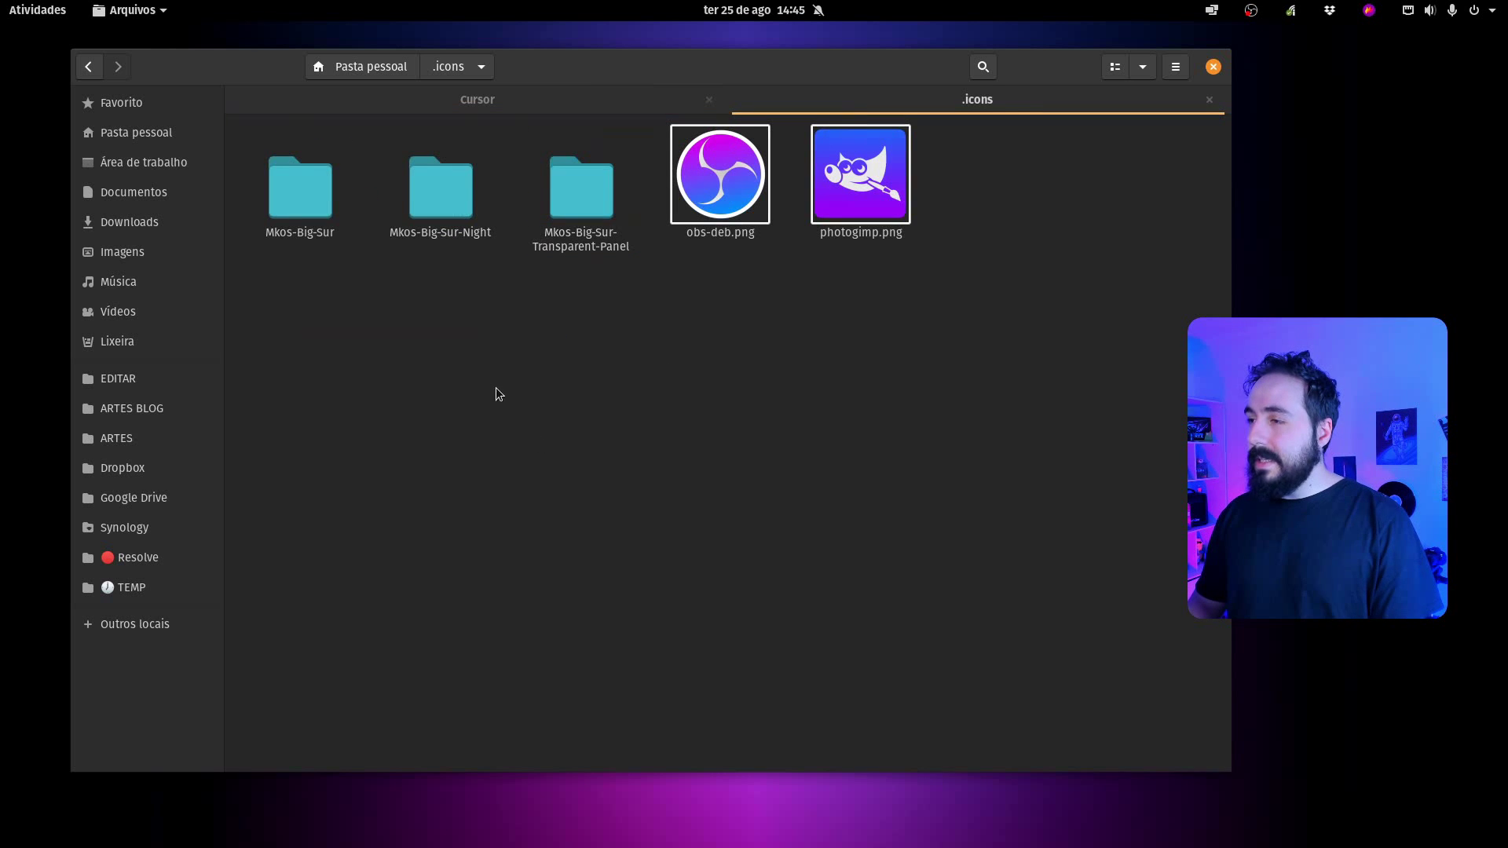
{"action": "left_click", "coordinate": [613, 431]}
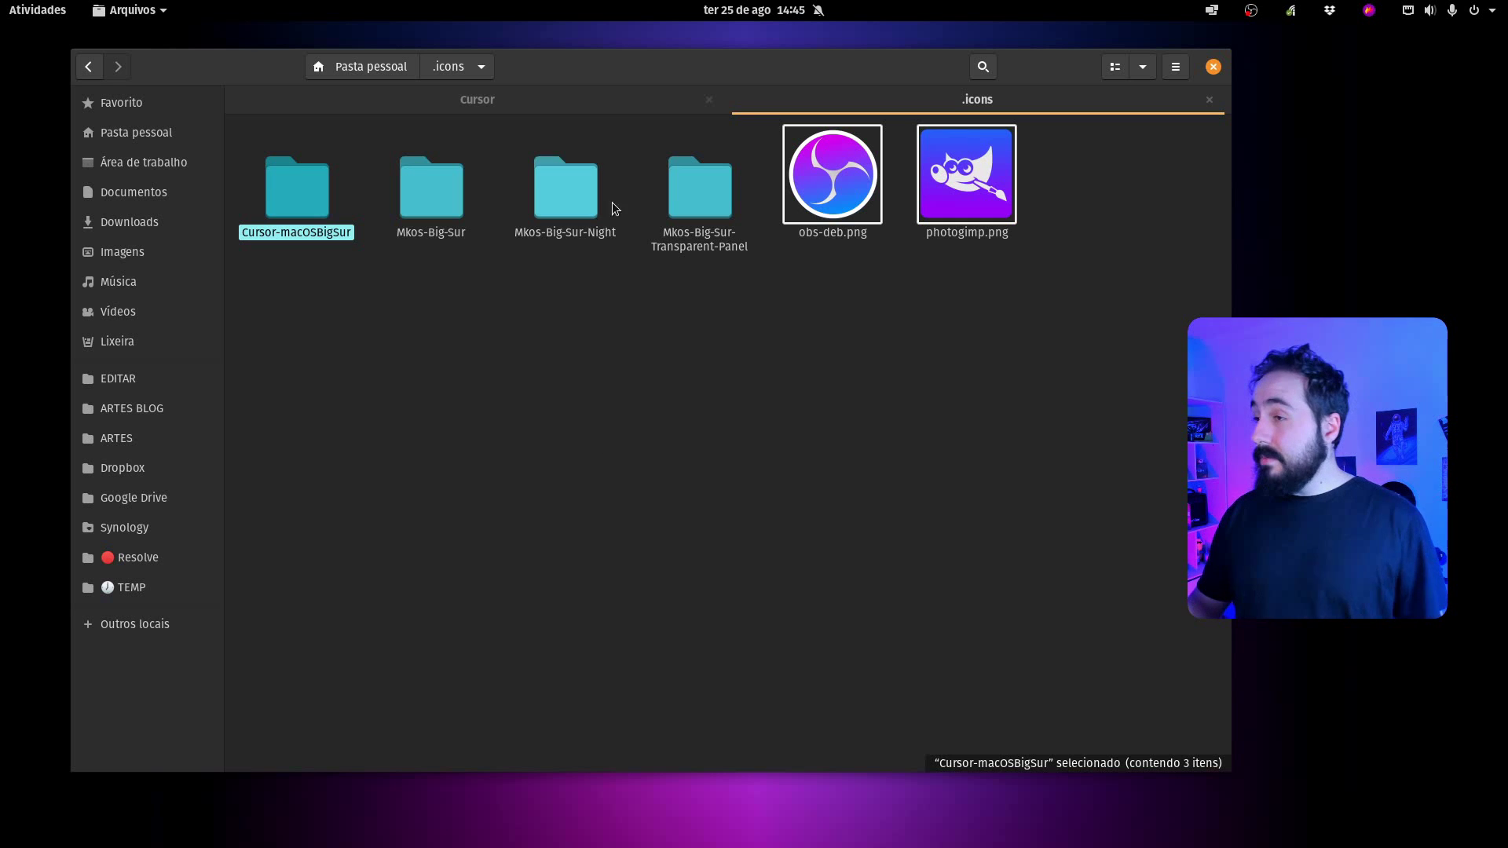
Preview Appearance.png from the Big Sur download's wallpaper folder in the image viewer and close the preview
{"action": "left_click", "coordinate": [624, 101]}
{"action": "left_click", "coordinate": [538, 67]}
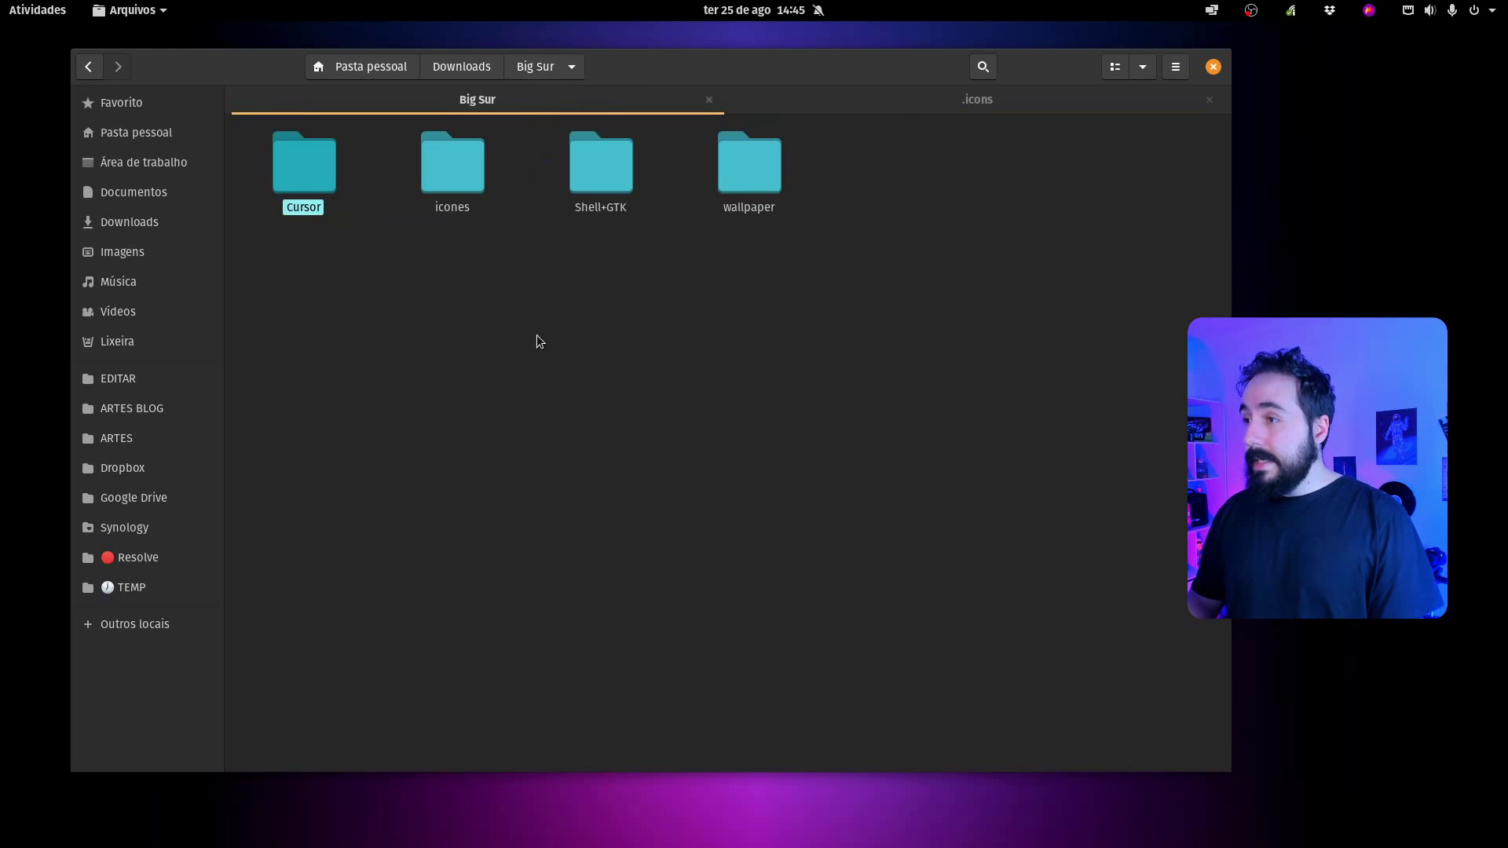
{"action": "double_click", "coordinate": [749, 176]}
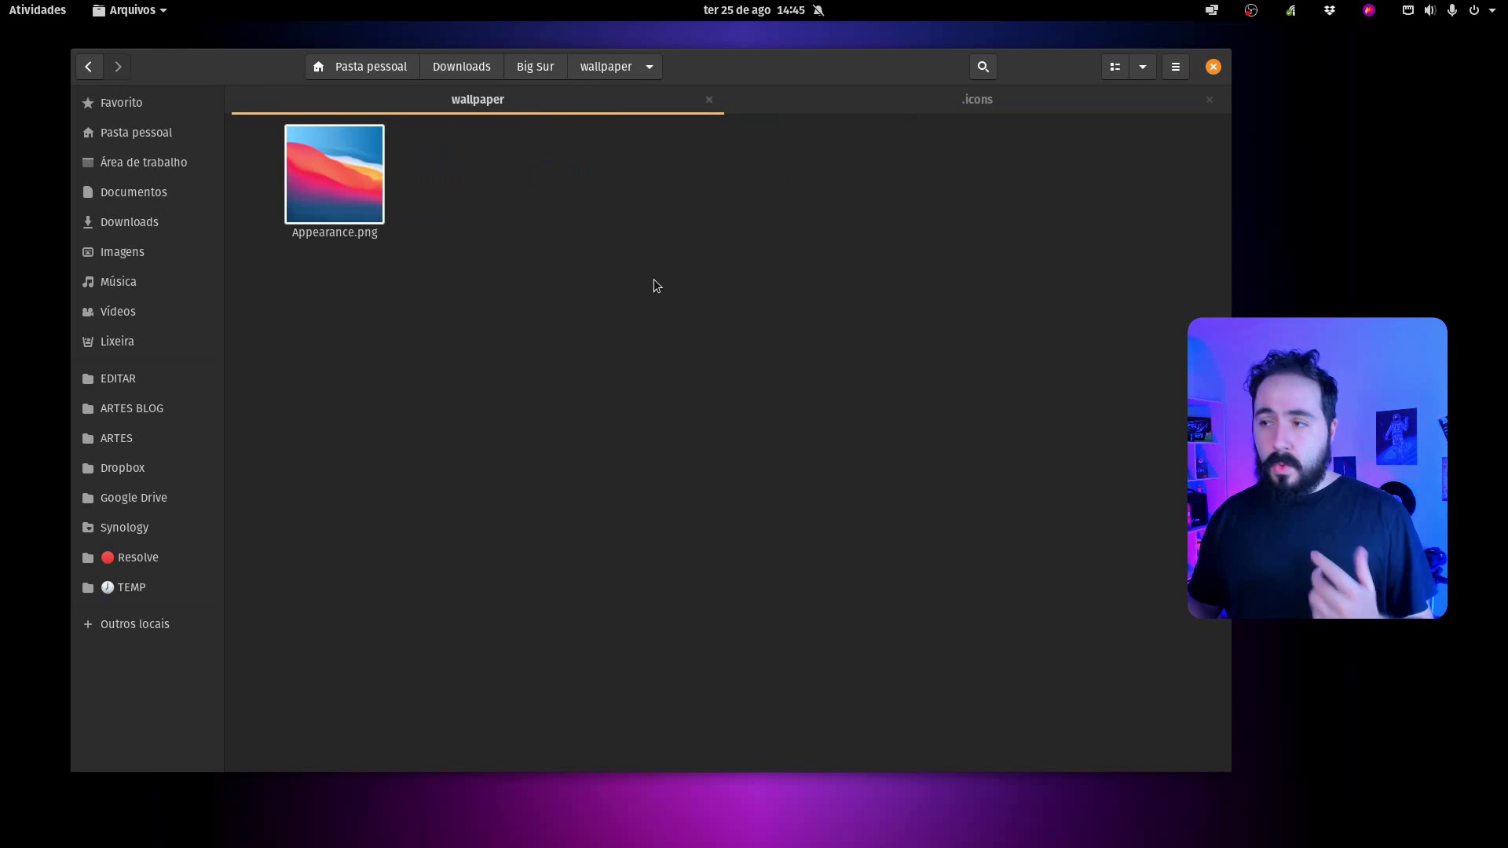
{"action": "double_click", "coordinate": [362, 203]}
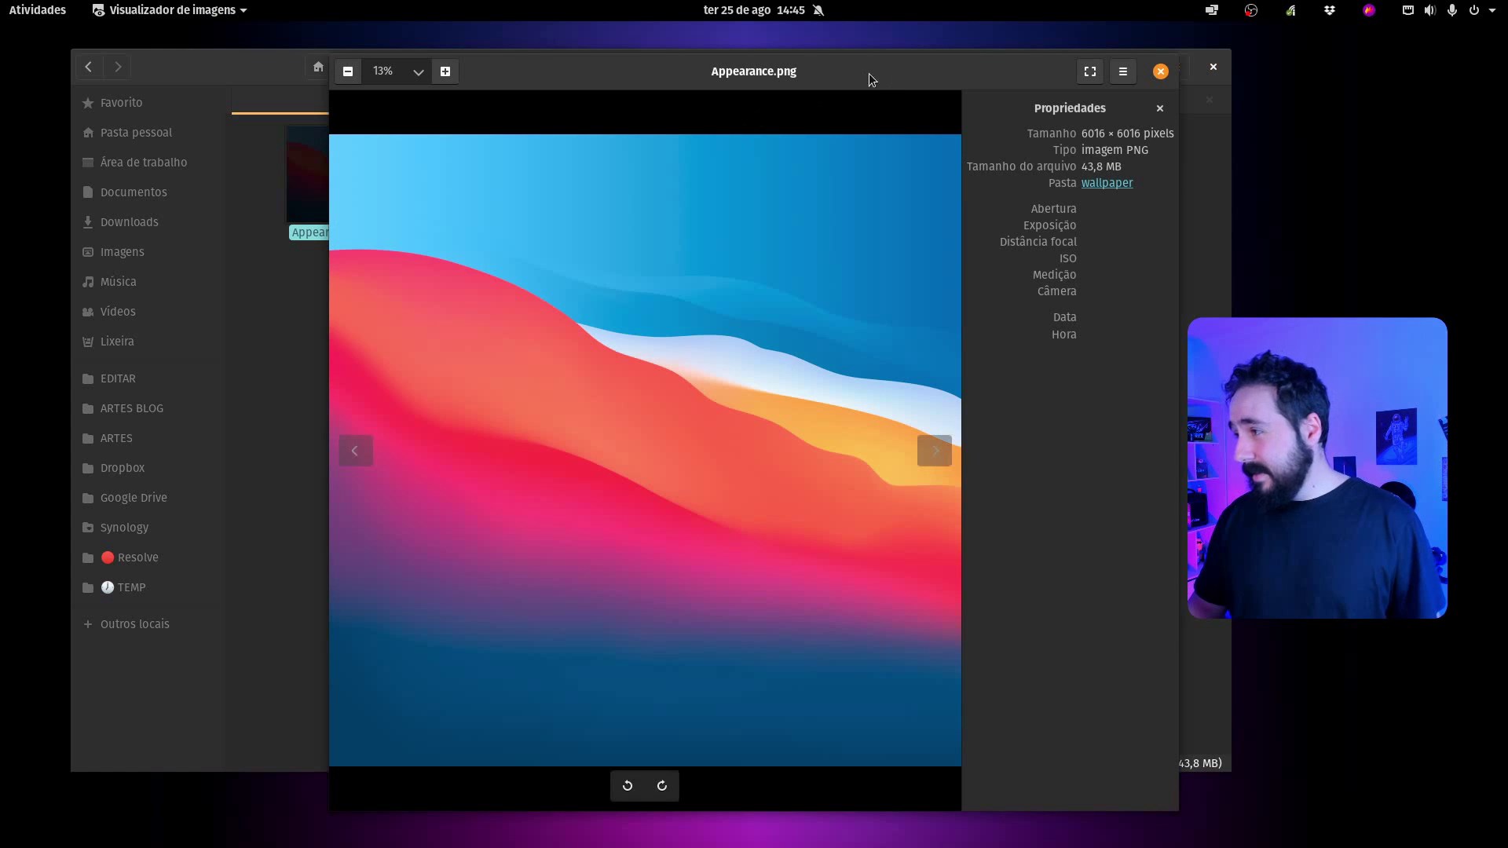
{"action": "left_click_drag", "start_coordinate": [869, 74], "coordinate": [784, 91]}
{"action": "left_click_drag", "start_coordinate": [1053, 204], "coordinate": [1103, 204]}
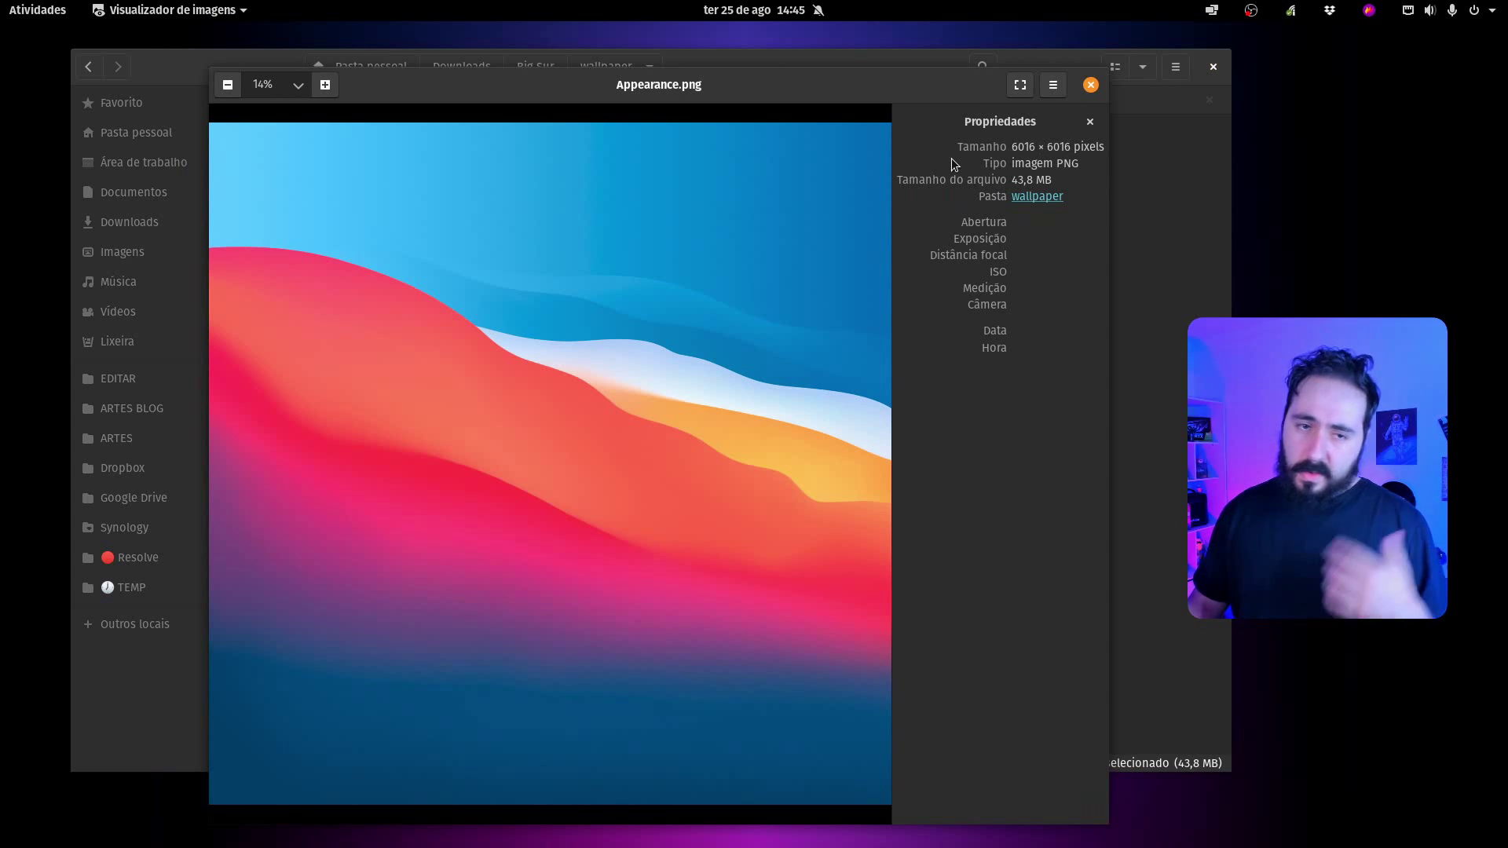
{"action": "left_click", "coordinate": [1088, 86]}
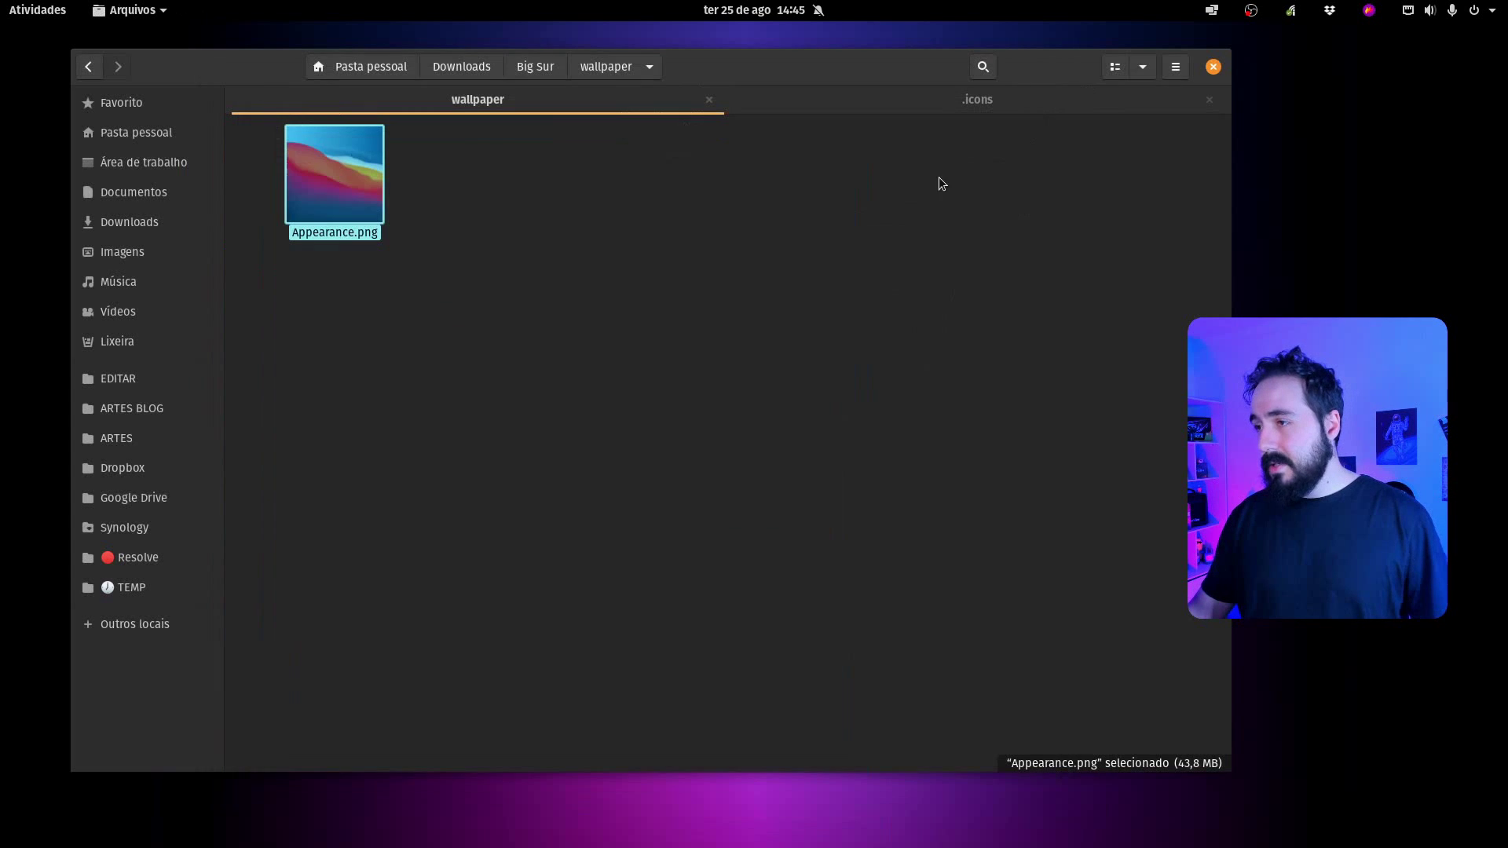
Reopen Appearance.png from the wallpaper folder and set it as the desktop background
{"action": "double_click", "coordinate": [361, 184]}
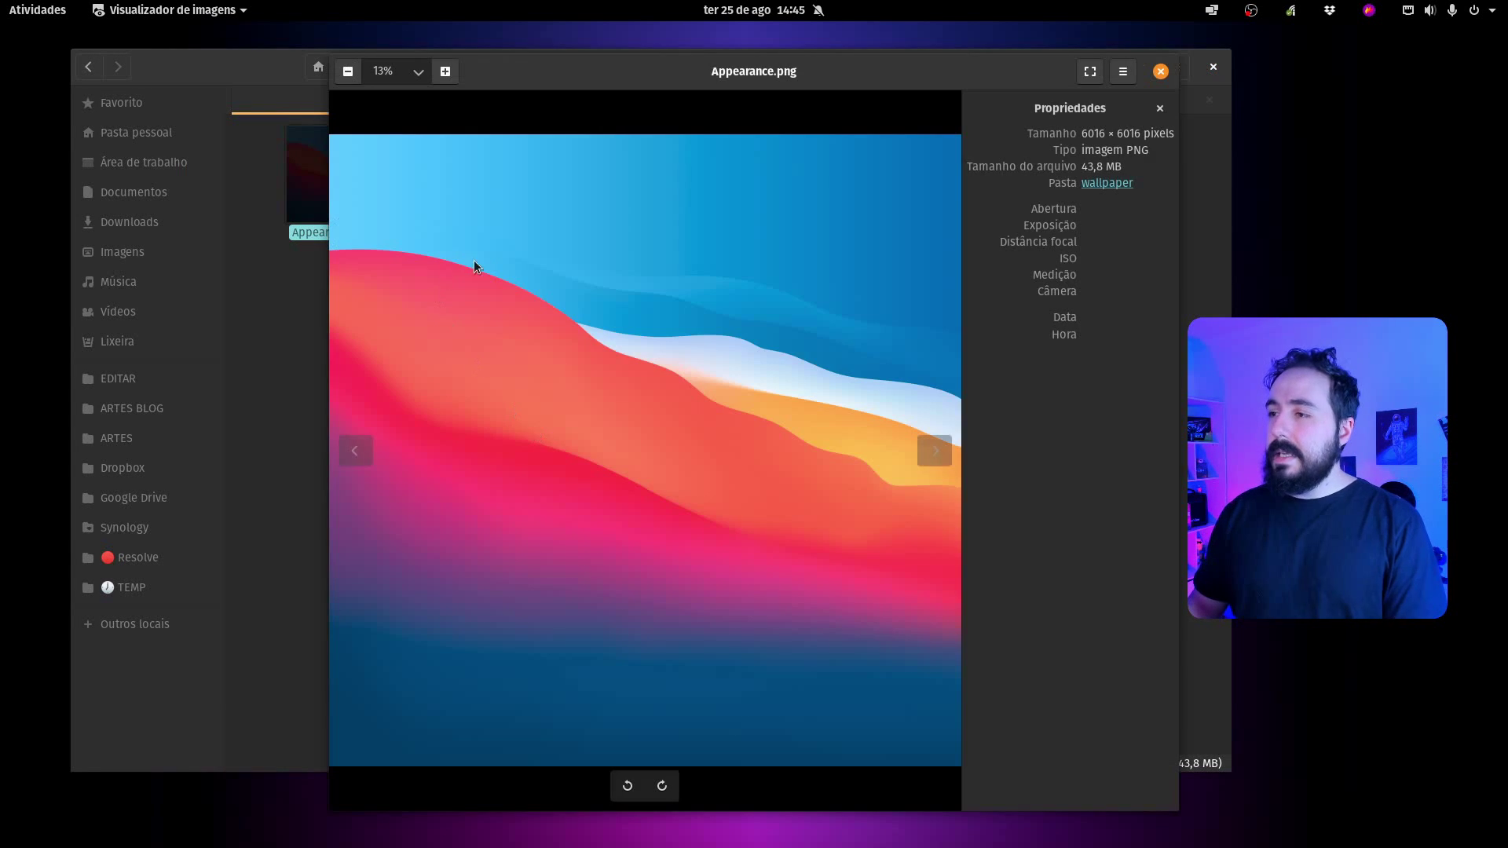
{"action": "right_click", "coordinate": [520, 265]}
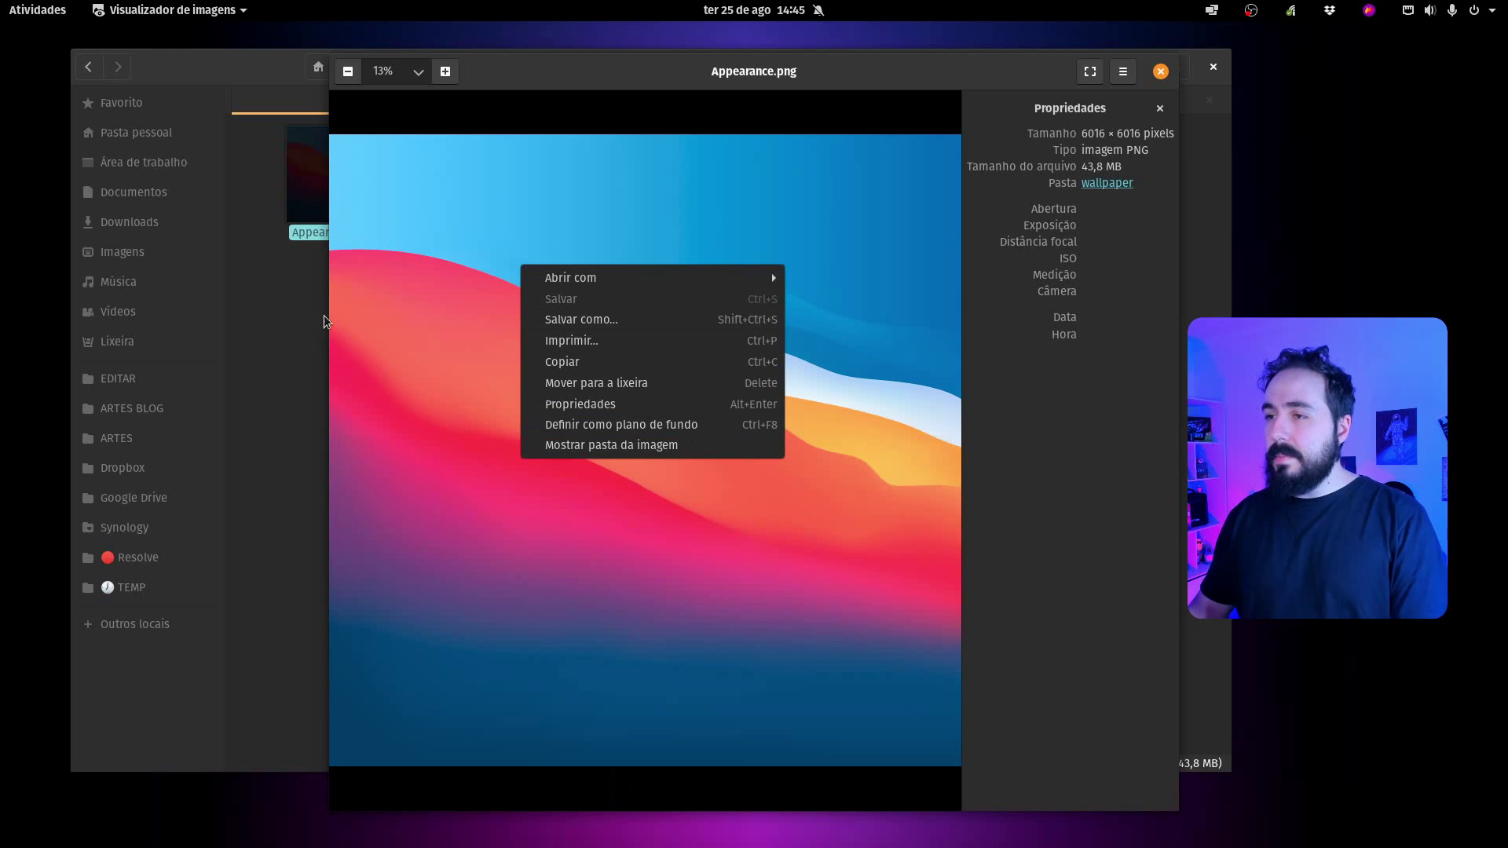
{"action": "left_click", "coordinate": [736, 426]}
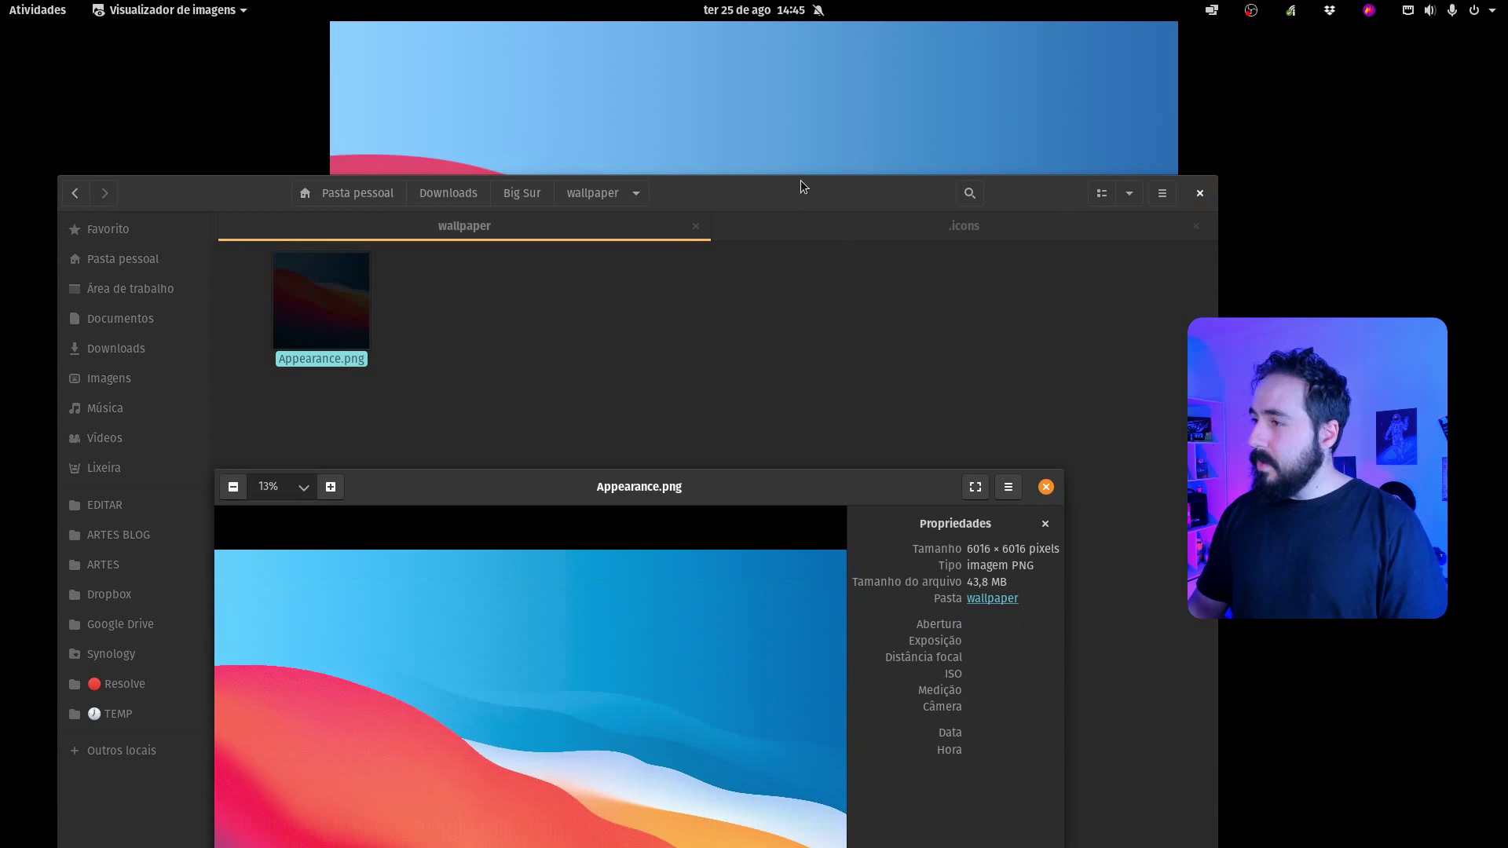
Check the wallpaper image's pixel dimensions, and close both the image viewer and the file manager
{"action": "left_click_drag", "start_coordinate": [800, 186], "coordinate": [988, 65]}
{"action": "left_click", "coordinate": [231, 603]}
{"action": "left_click_drag", "start_coordinate": [791, 490], "coordinate": [802, 122]}
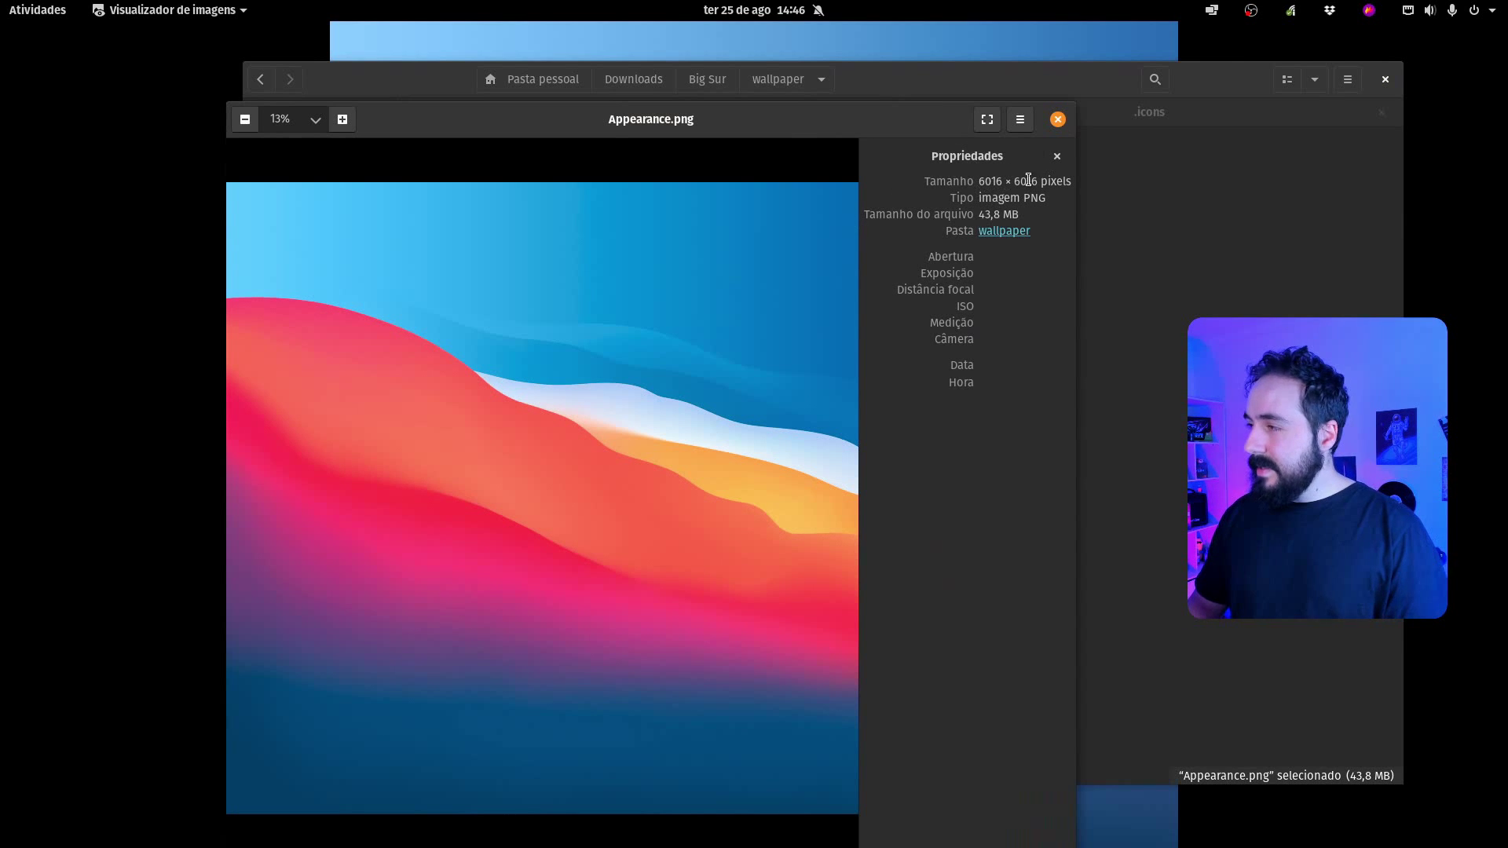
{"action": "left_click_drag", "start_coordinate": [986, 183], "coordinate": [1061, 179]}
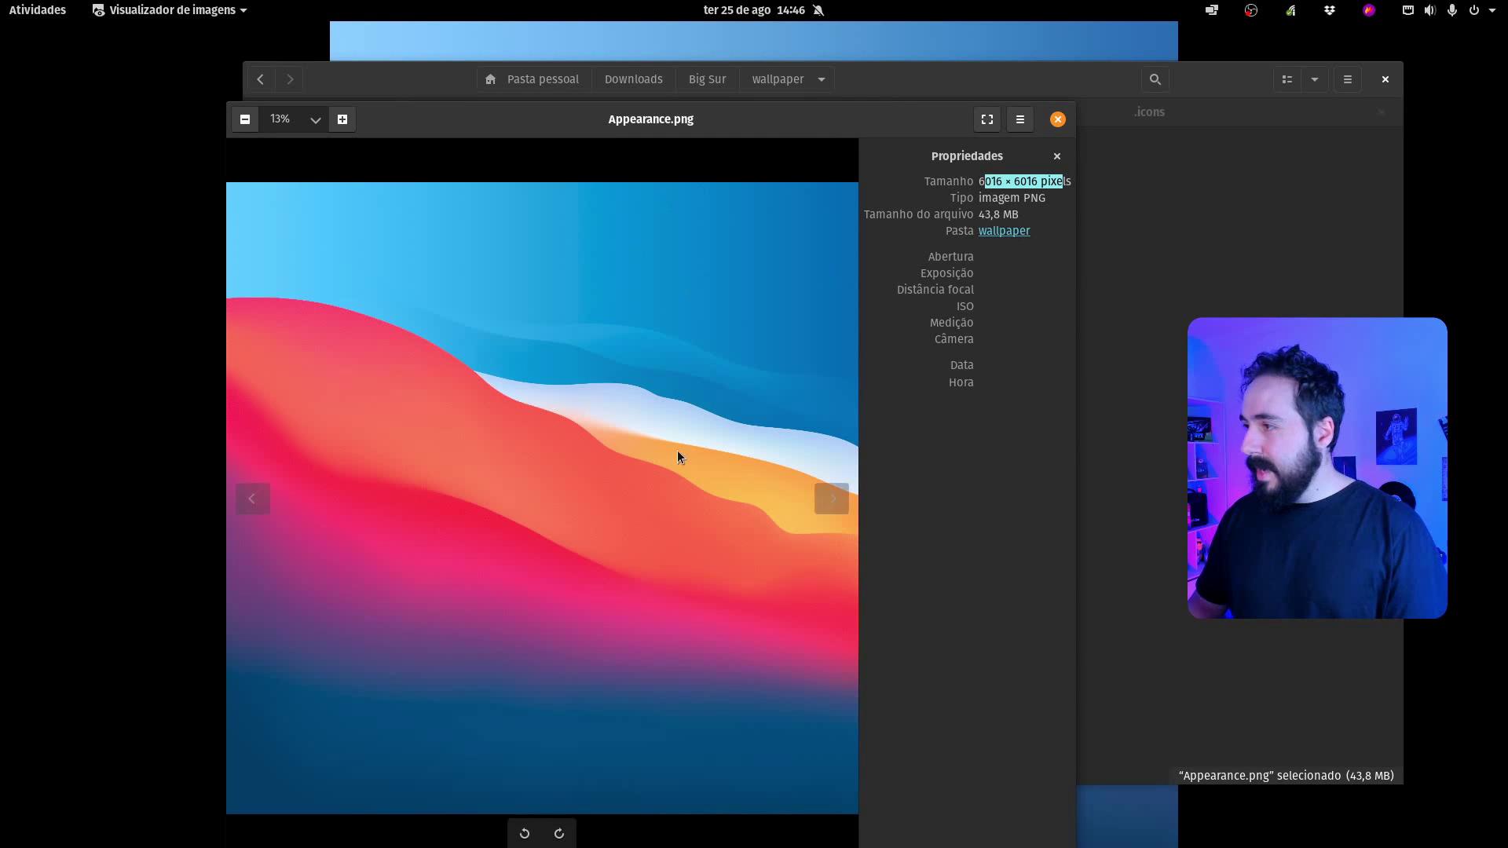
{"action": "left_click", "coordinate": [1057, 119]}
{"action": "left_click", "coordinate": [1281, 71]}
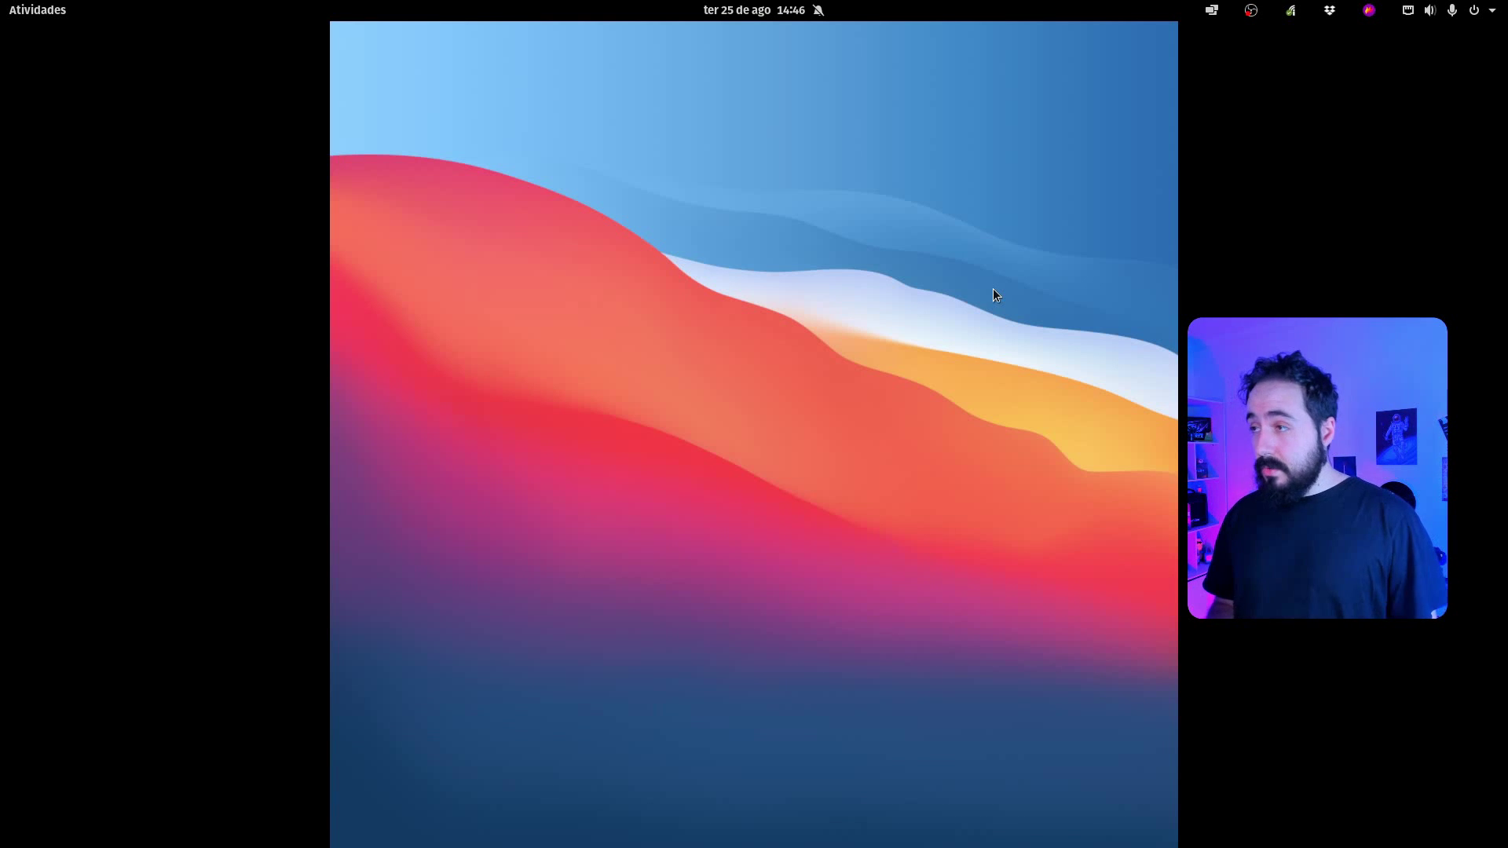
Search the installed applications for "tw" and launch Ajustes (GNOME Tweaks)
{"action": "key", "text": "super"}
{"action": "type", "text": "tw"}
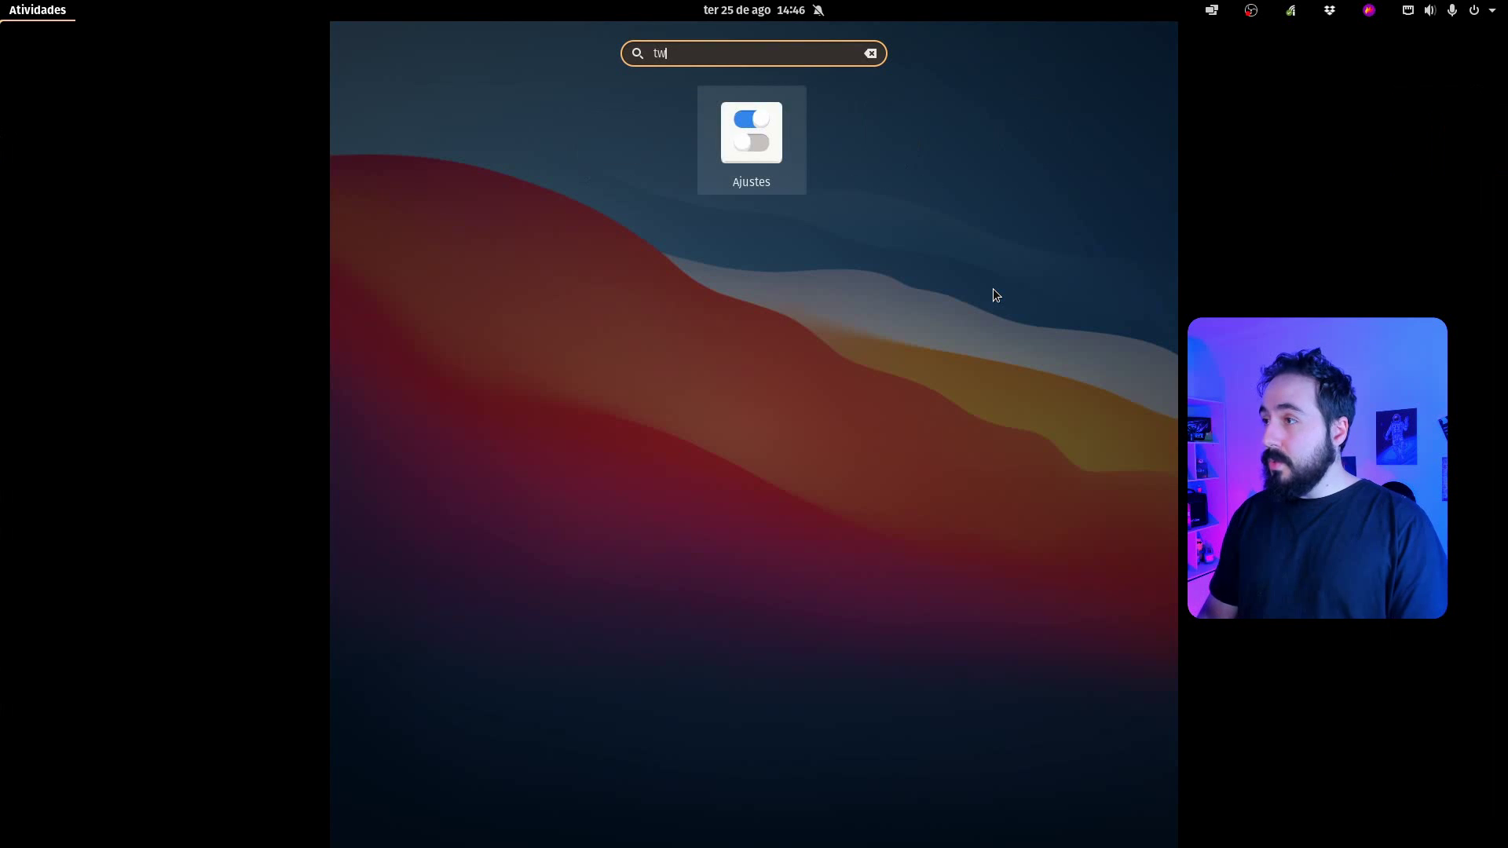
{"action": "key", "text": "Return"}
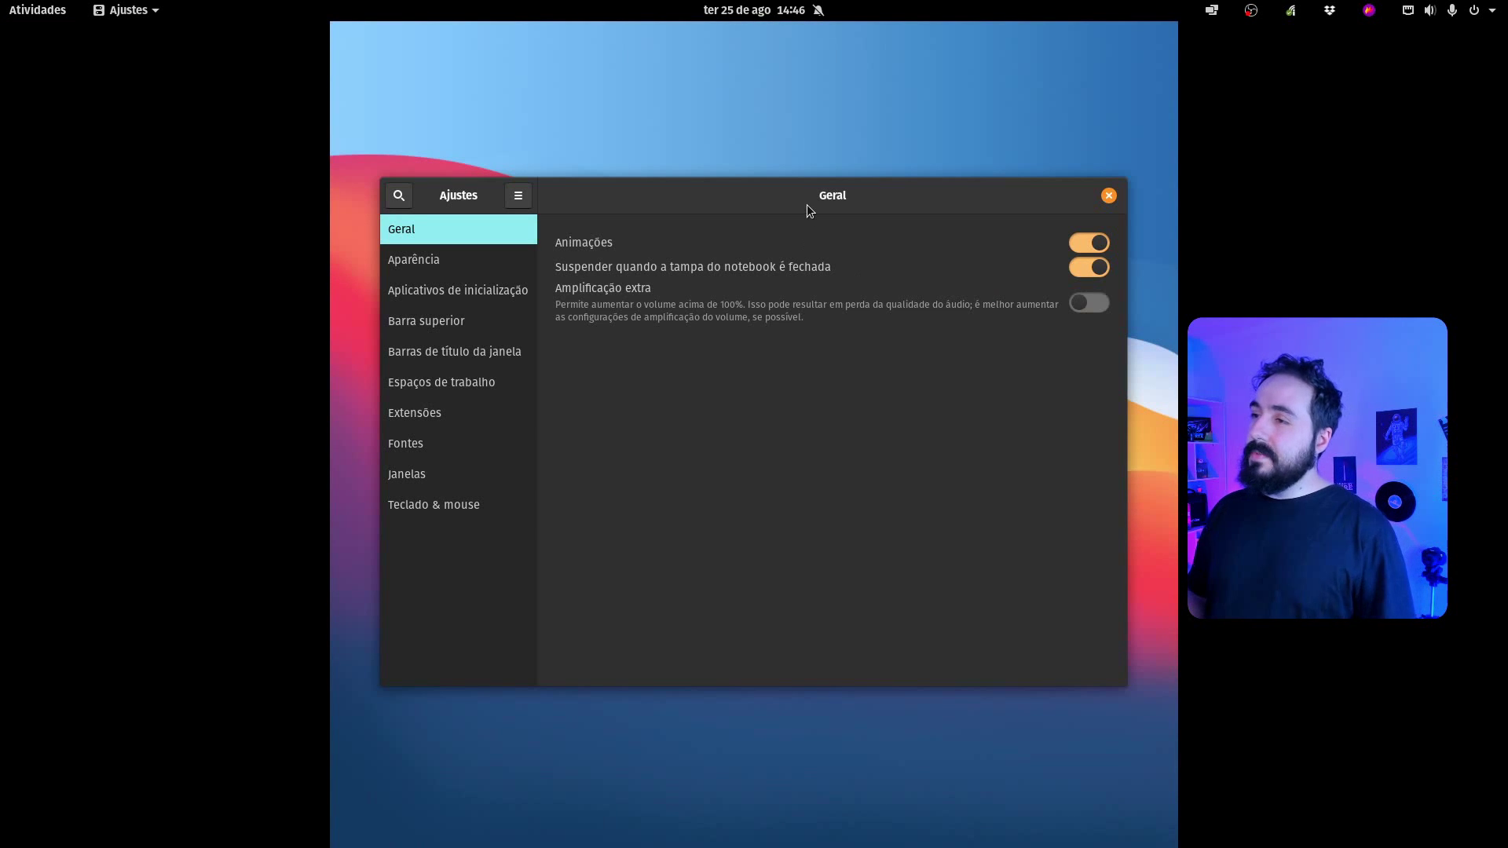
Look up "ajustes" in Pop!_Shop to find the Ajustes do GNOME app, and close the shop
{"action": "key", "text": "super"}
{"action": "type", "text": "shop"}
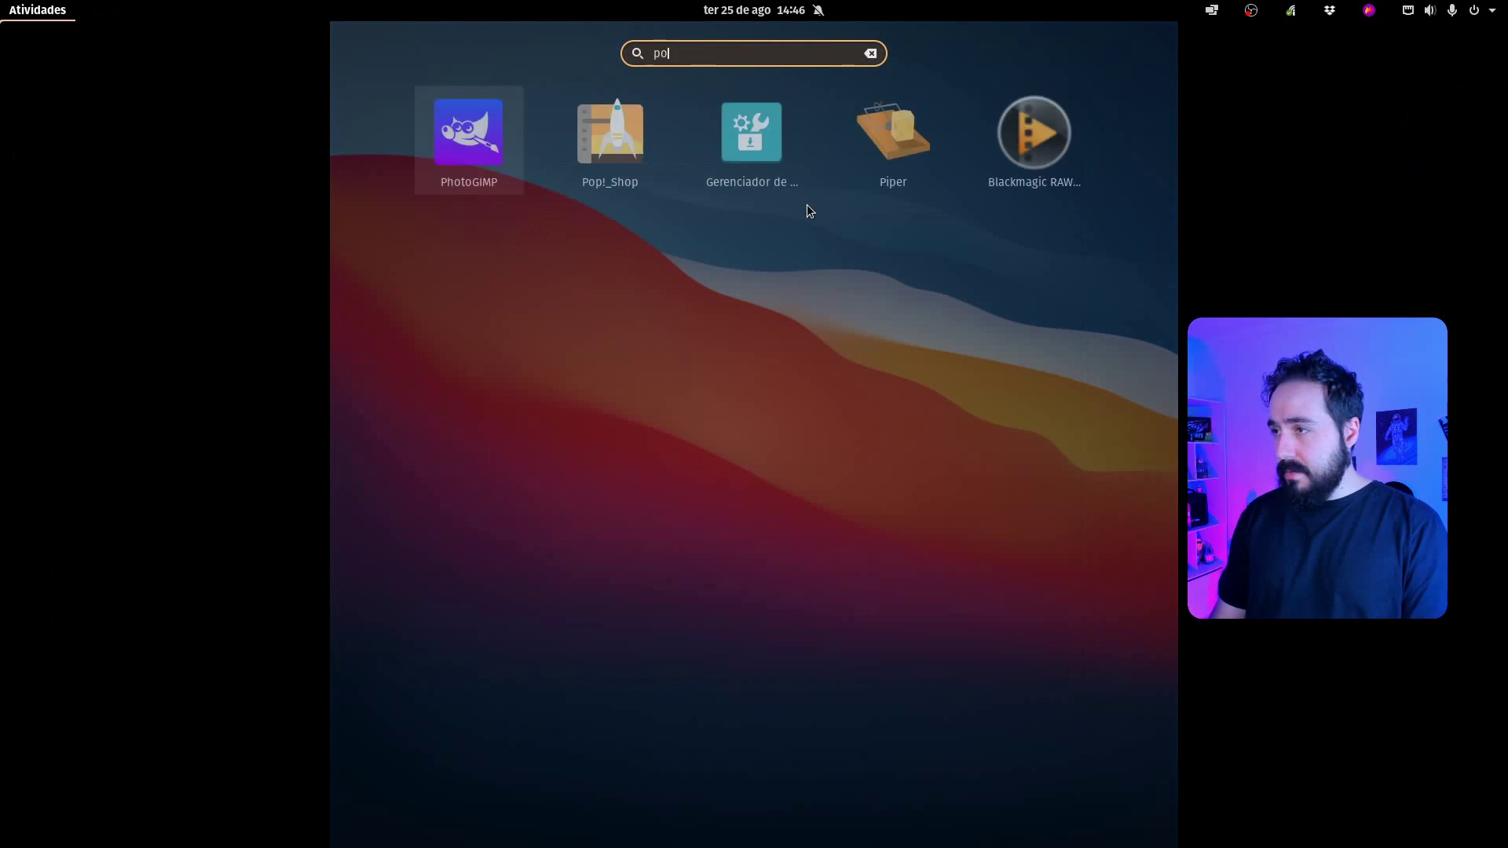
{"action": "key", "text": "Return"}
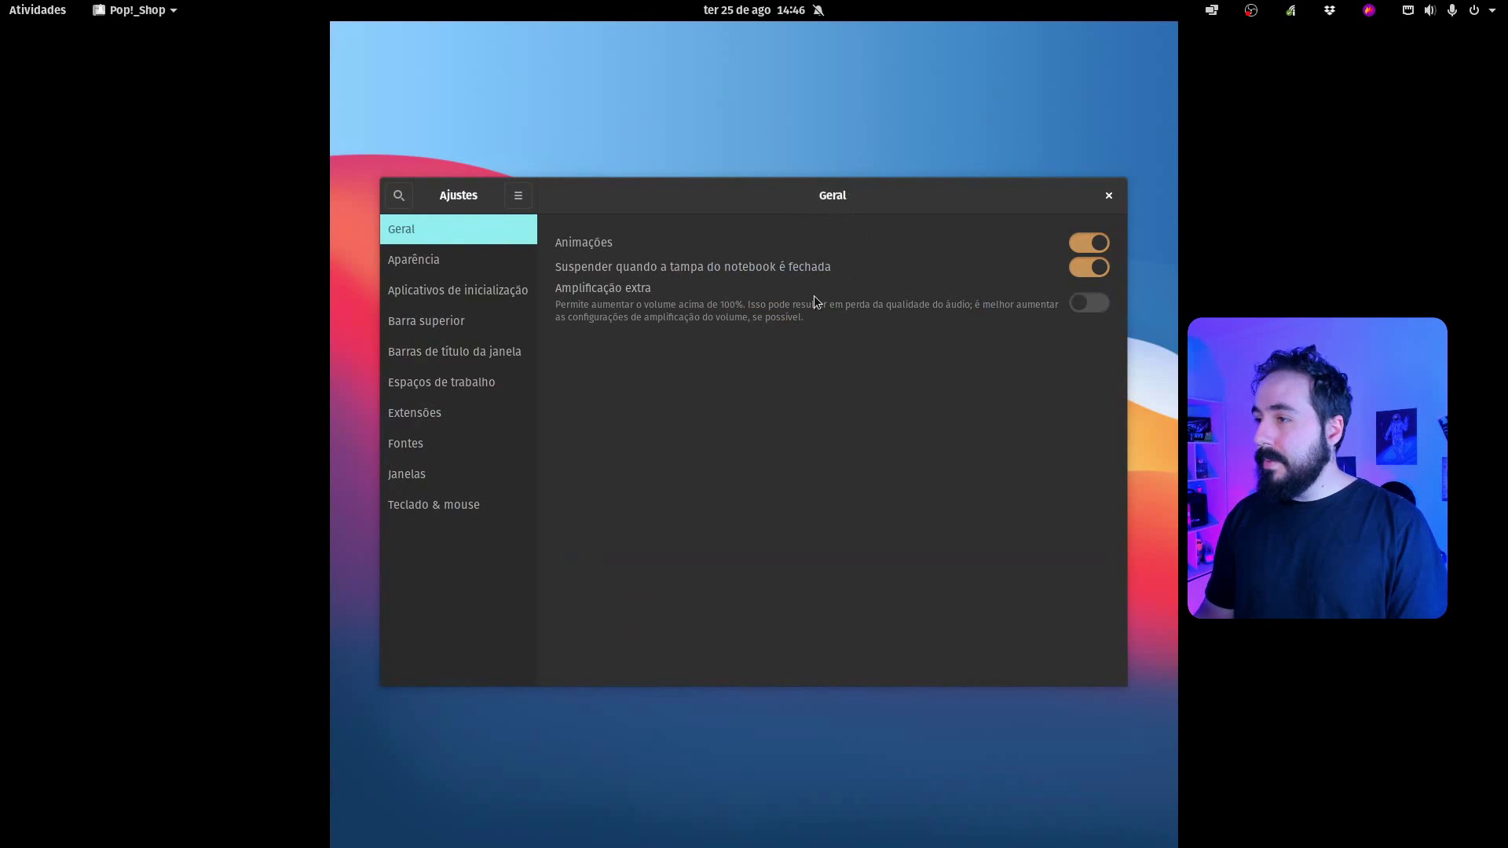
{"action": "type", "text": "ajustes"}
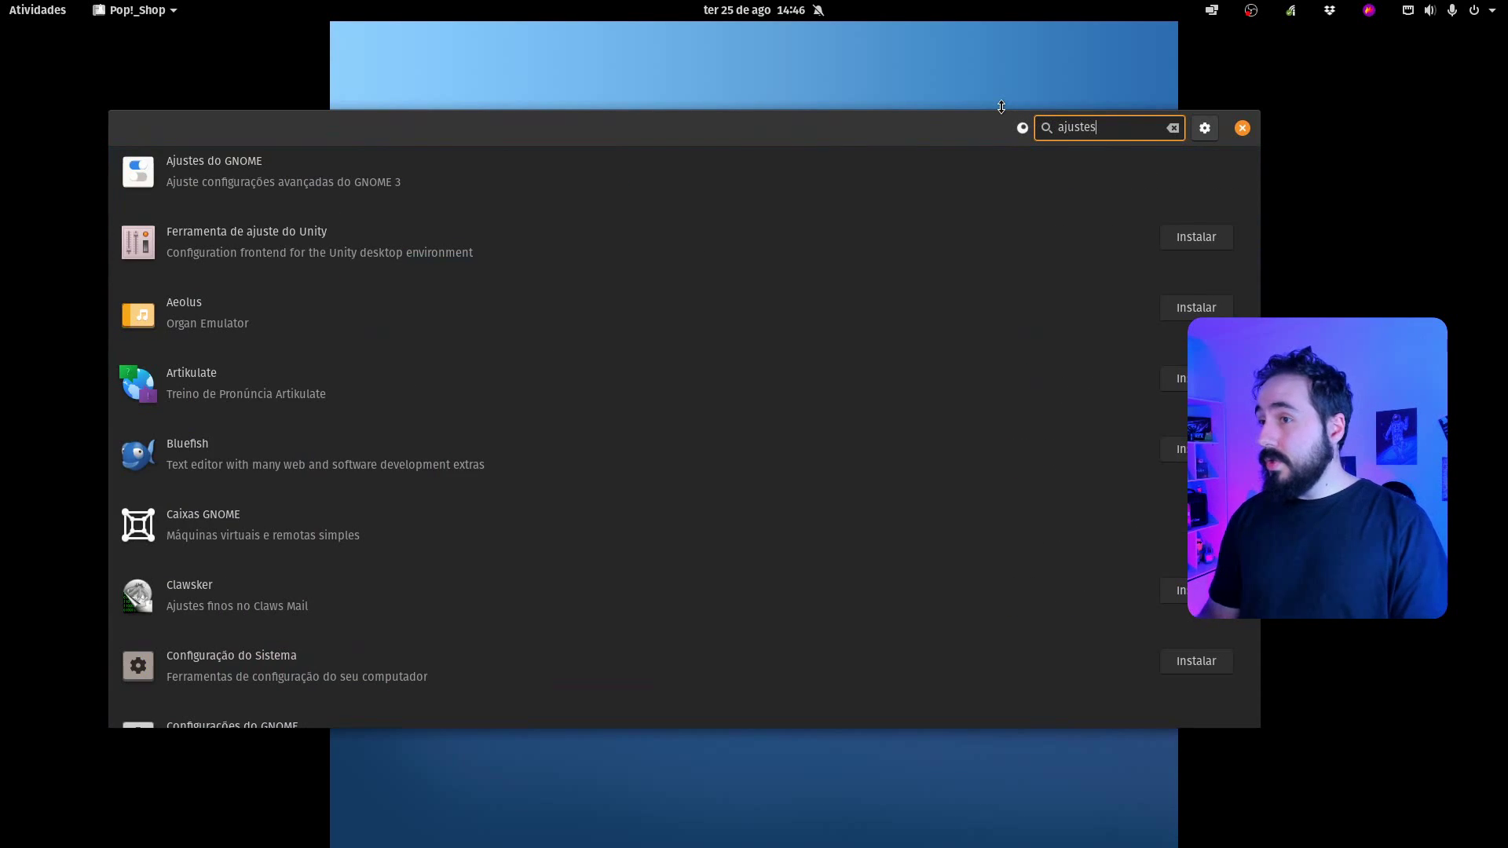
{"action": "left_click", "coordinate": [1242, 127]}
Set the applications theme to Mkos-BigSur-Dark-gtk in the appearance settings of Ajustes
{"action": "left_click_drag", "start_coordinate": [709, 194], "coordinate": [622, 139]}
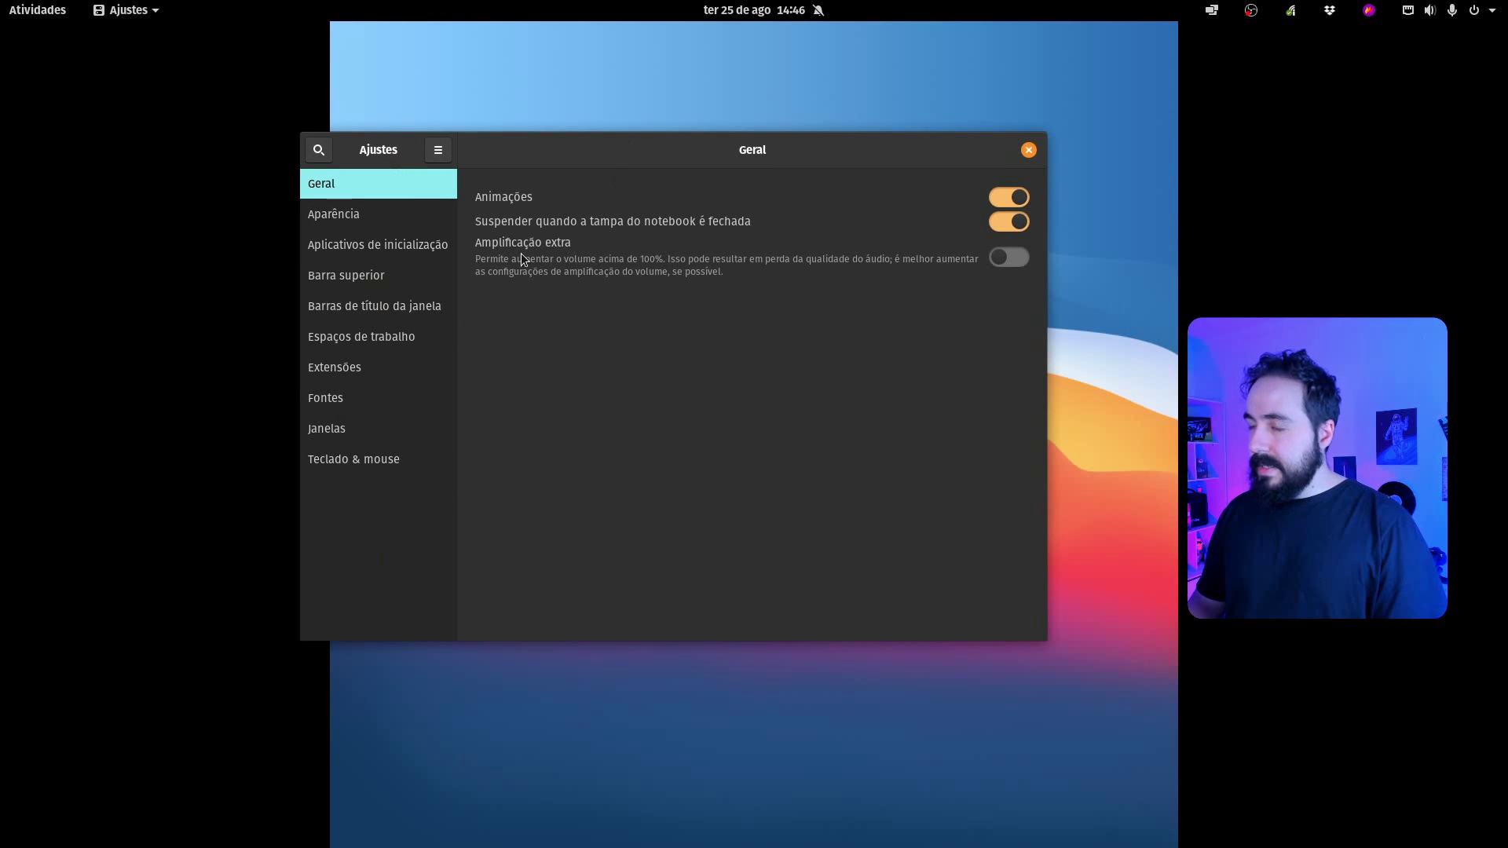
{"action": "left_click", "coordinate": [379, 225]}
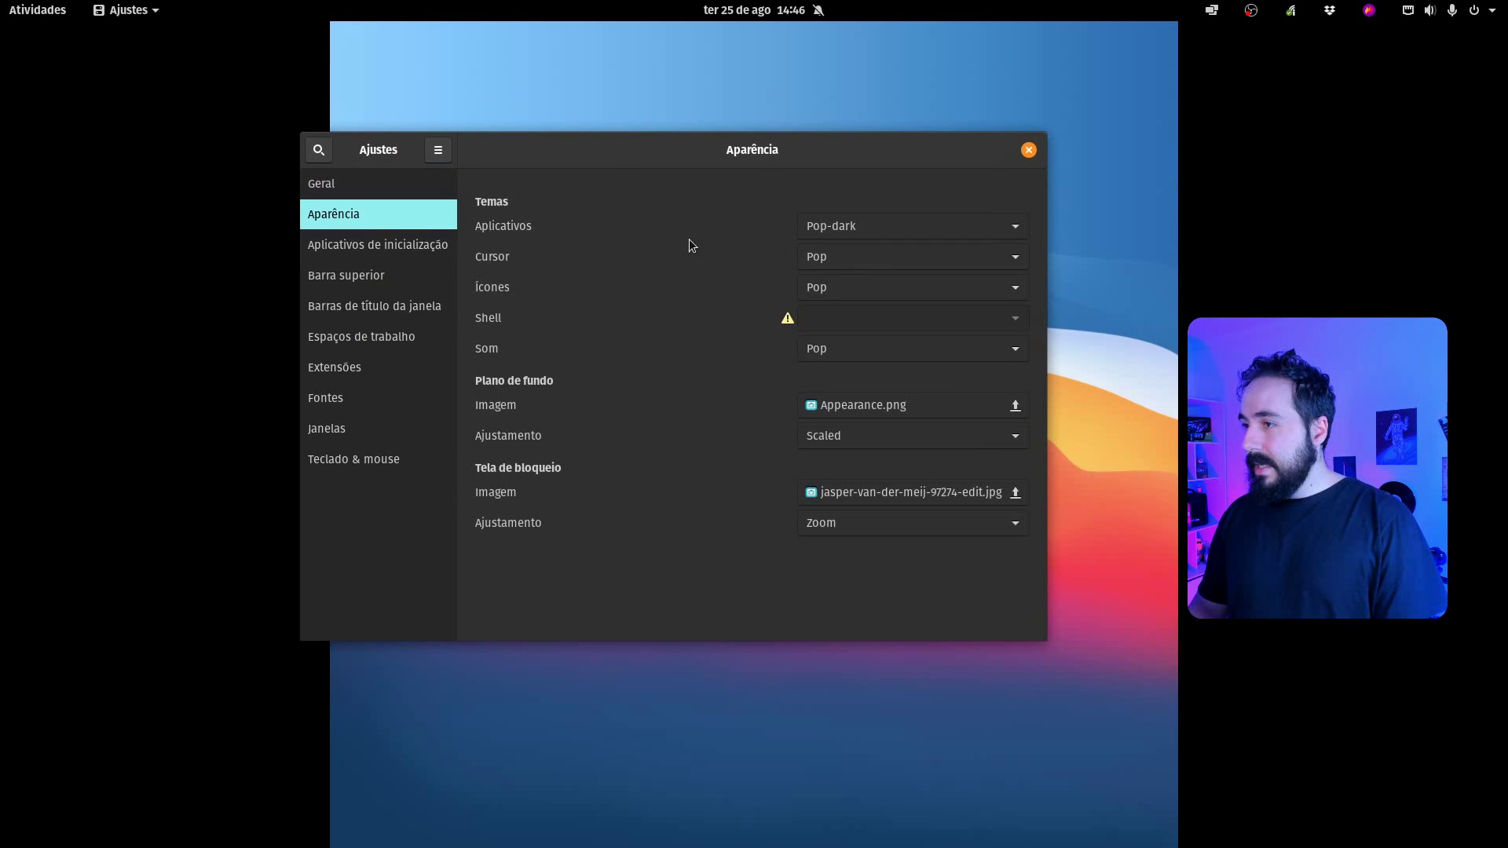
{"action": "left_click", "coordinate": [864, 229]}
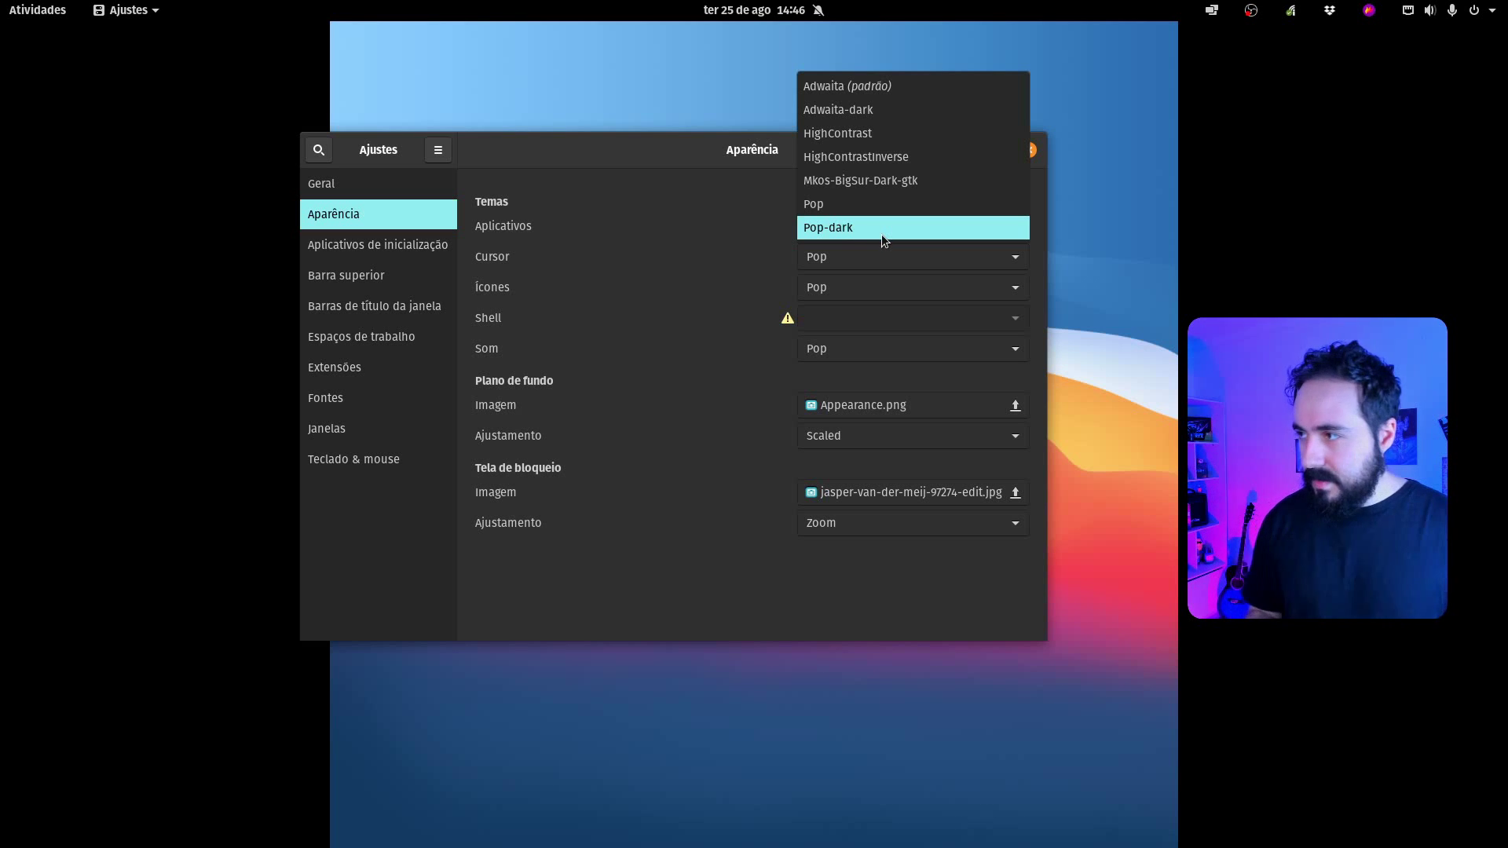
{"action": "left_click", "coordinate": [896, 193]}
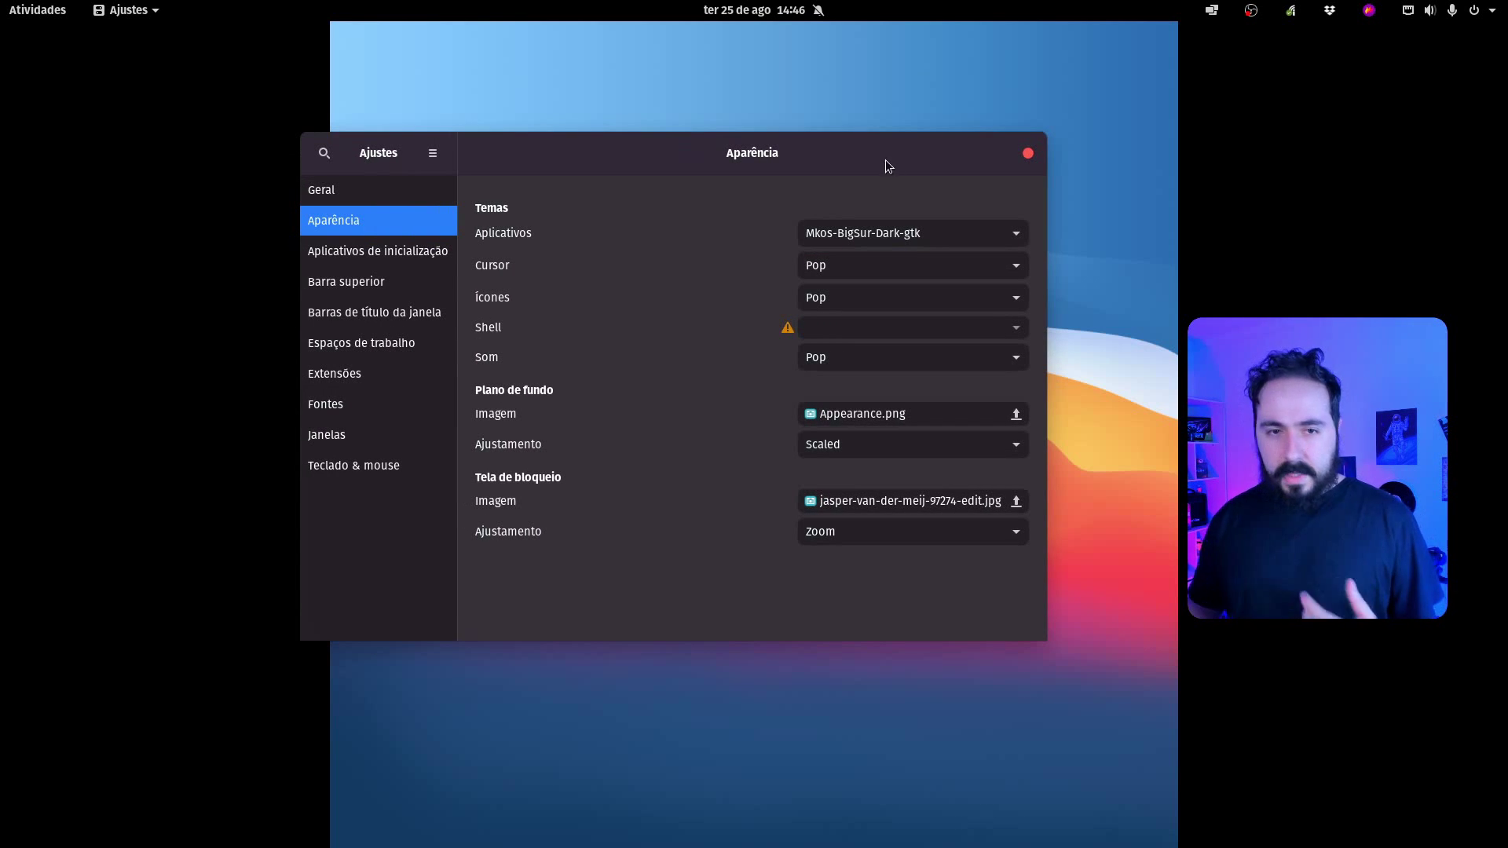
{"action": "left_click", "coordinate": [916, 237]}
{"action": "left_click", "coordinate": [915, 234]}
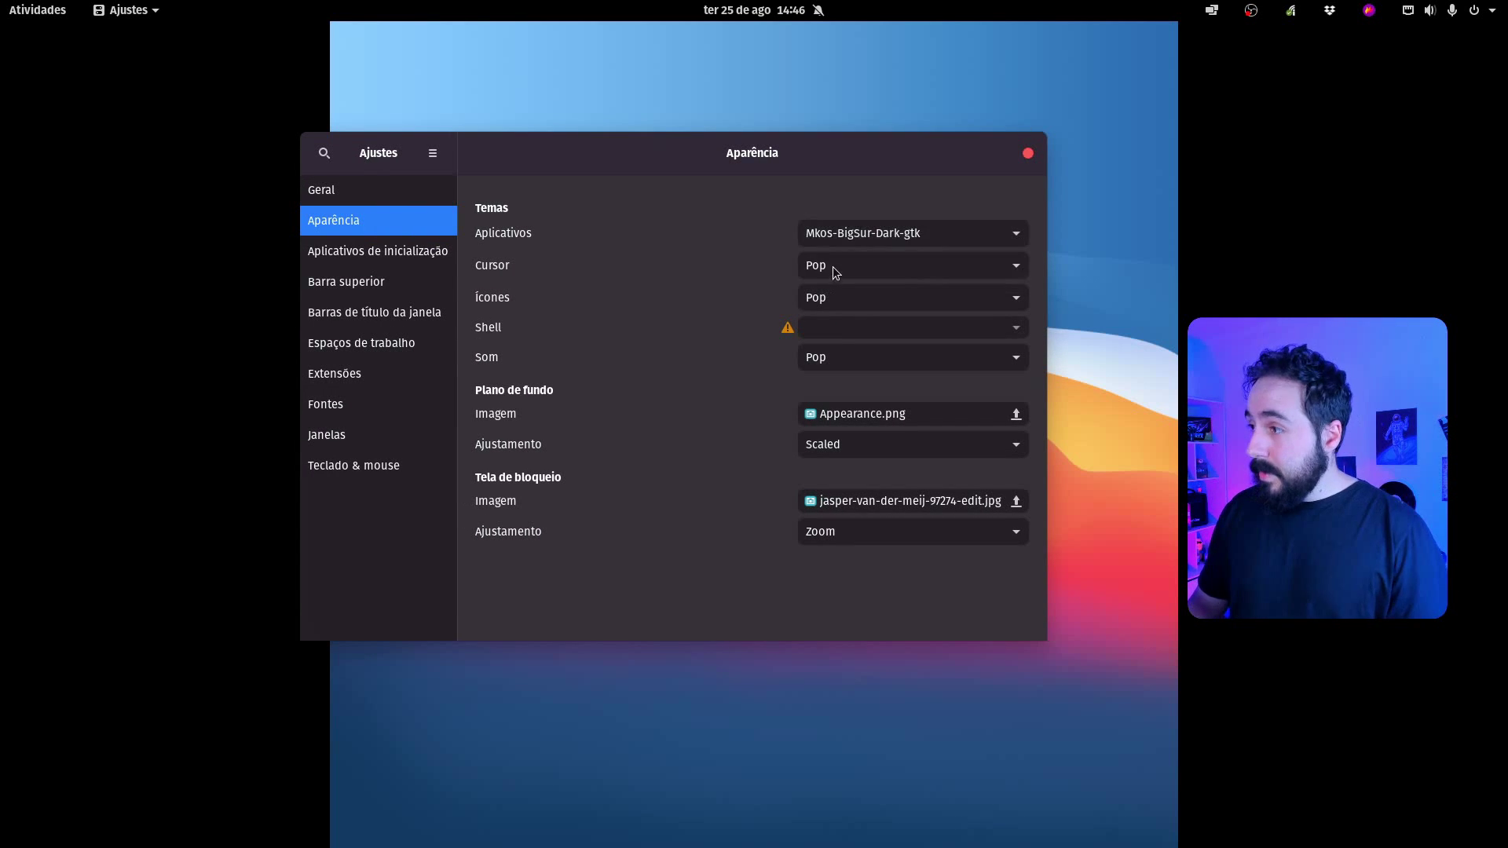
Set the cursor theme to Cursor-macOSBigSur and the icon theme to Mkos-Big-Sur-Transparent-Panel
{"action": "left_click", "coordinate": [832, 266]}
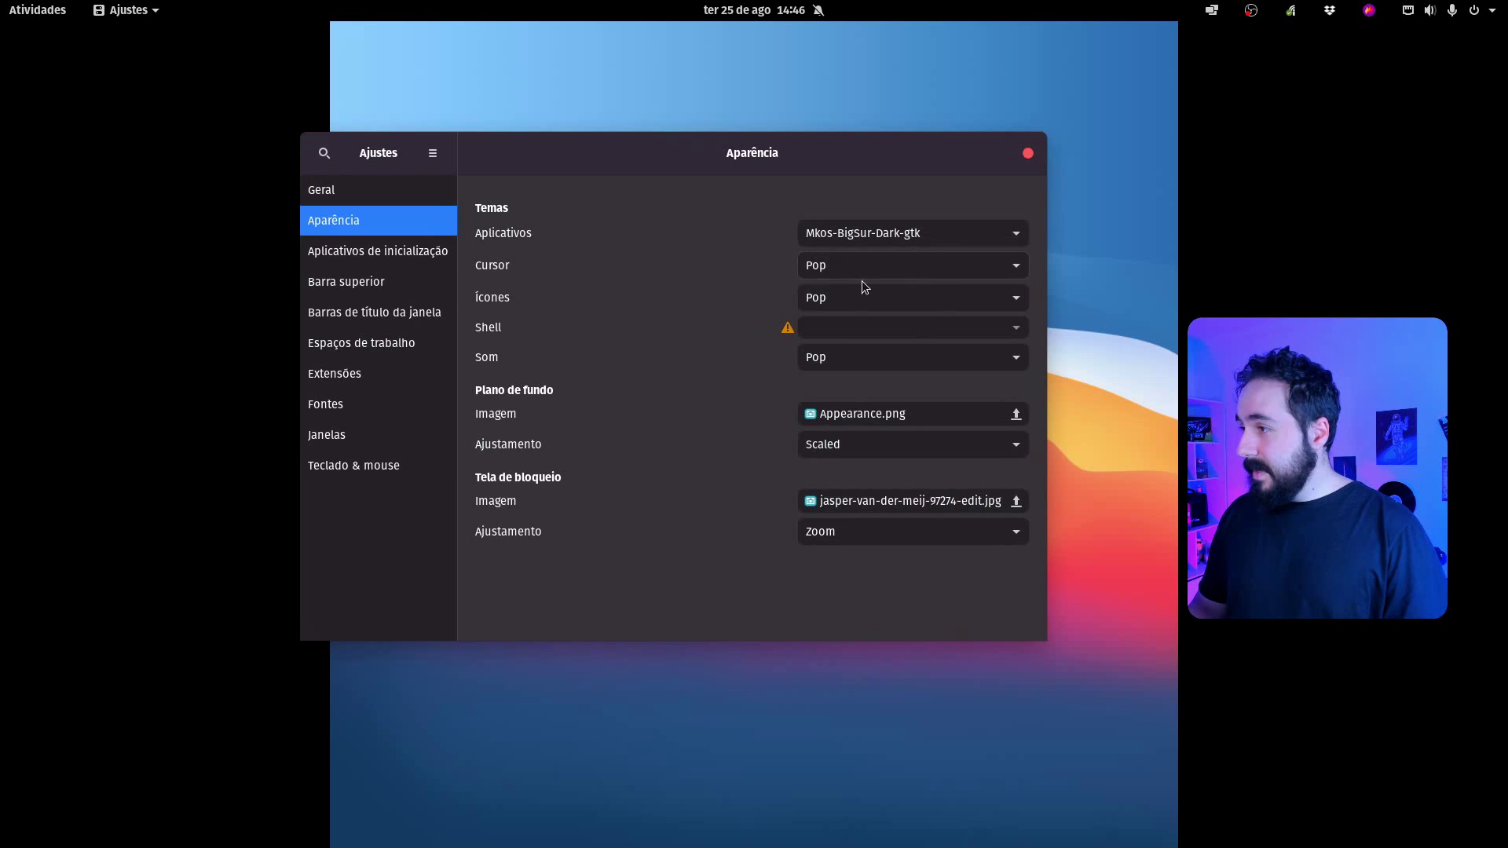
{"action": "left_click", "coordinate": [852, 266]}
{"action": "left_click", "coordinate": [883, 249]}
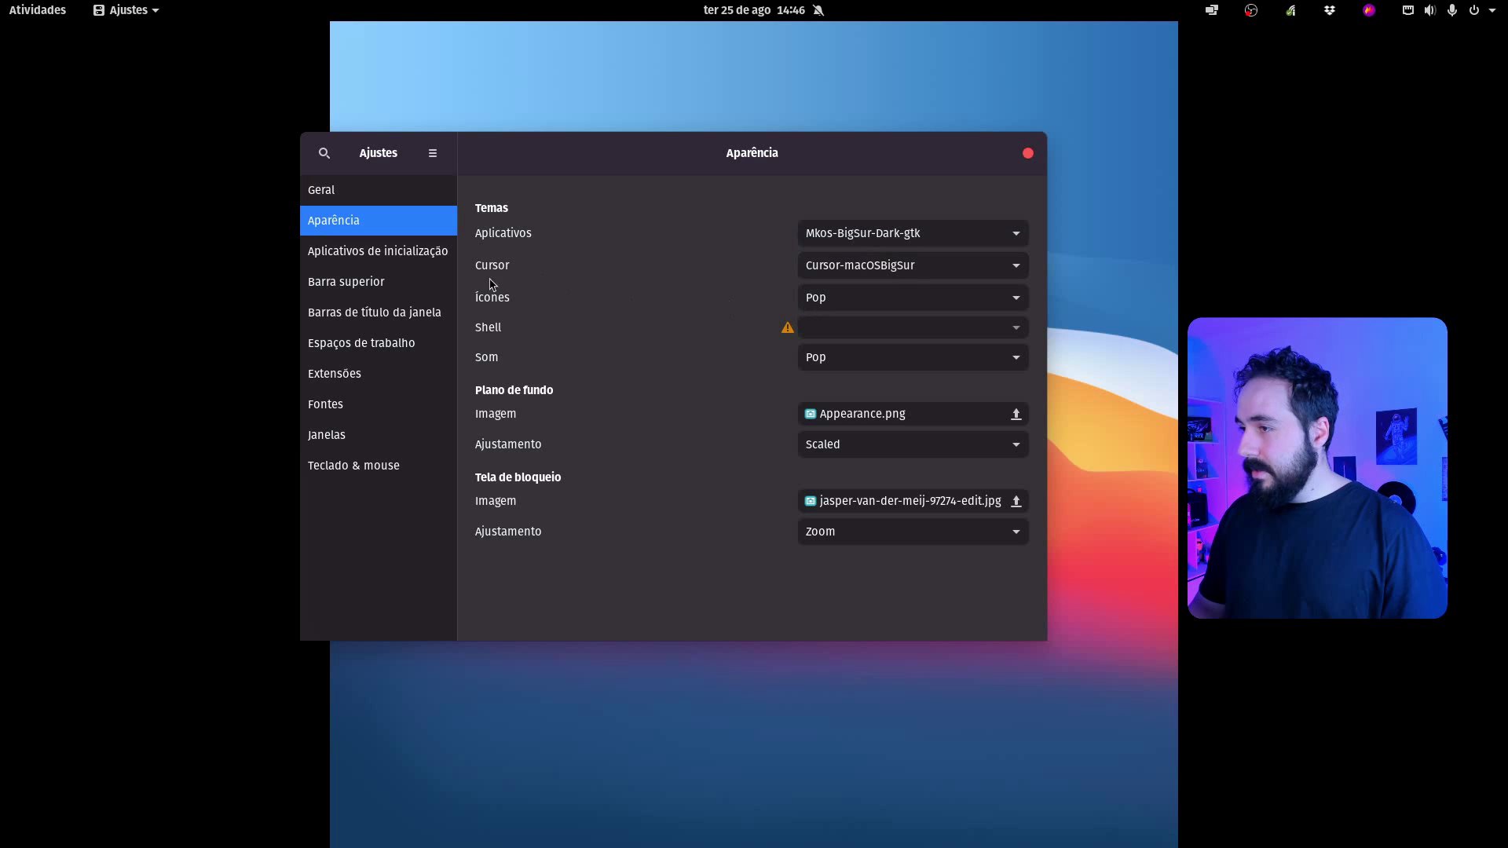
{"action": "left_click", "coordinate": [820, 299]}
{"action": "left_click", "coordinate": [825, 297]}
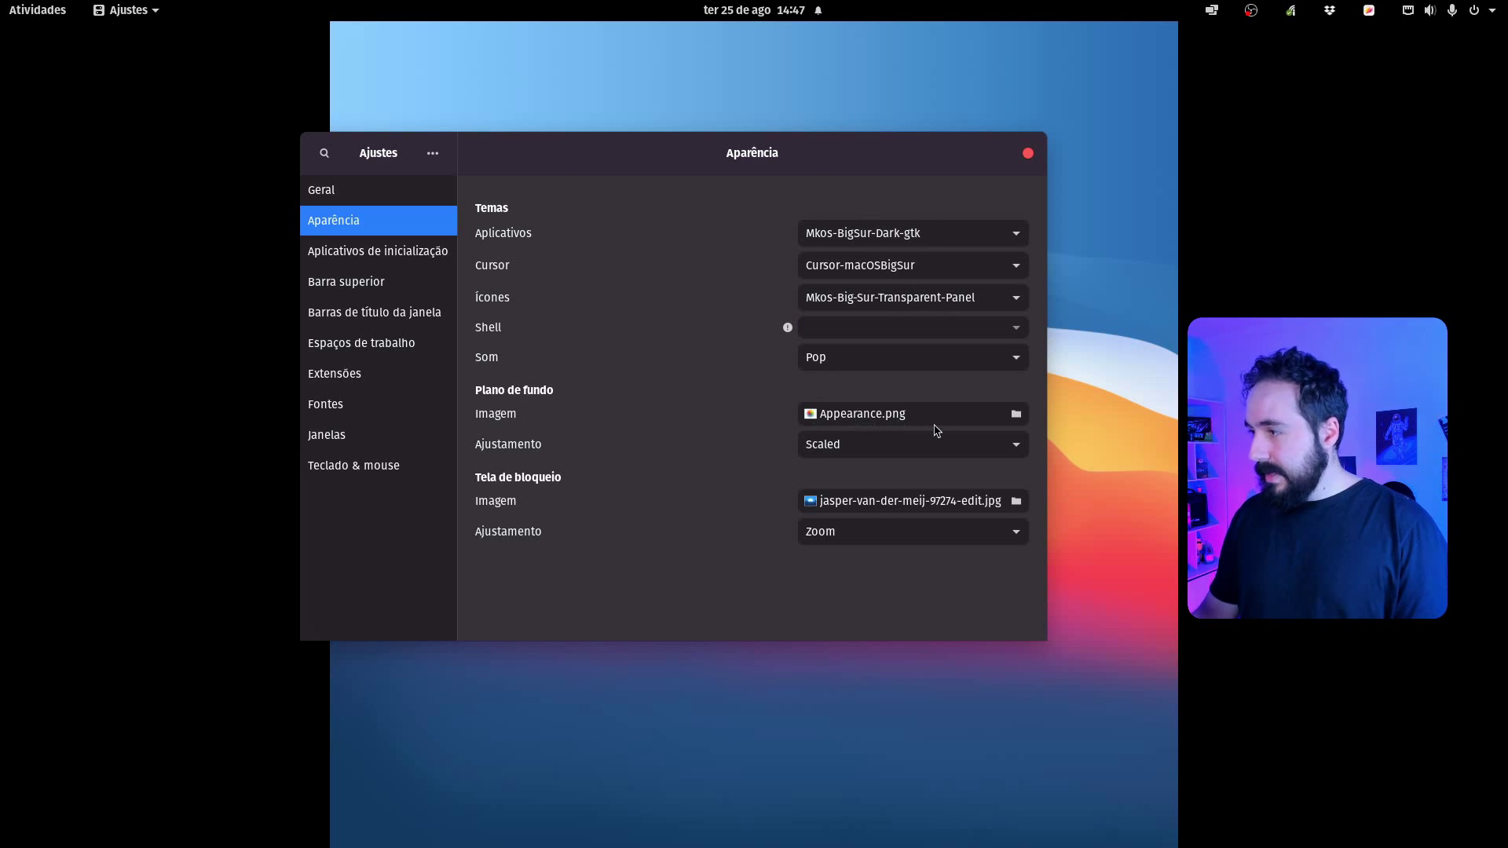
Set the background image's adjustment to Zoom and open the activities overview to view the dock icons
{"action": "left_click_drag", "start_coordinate": [913, 136], "coordinate": [894, 128]}
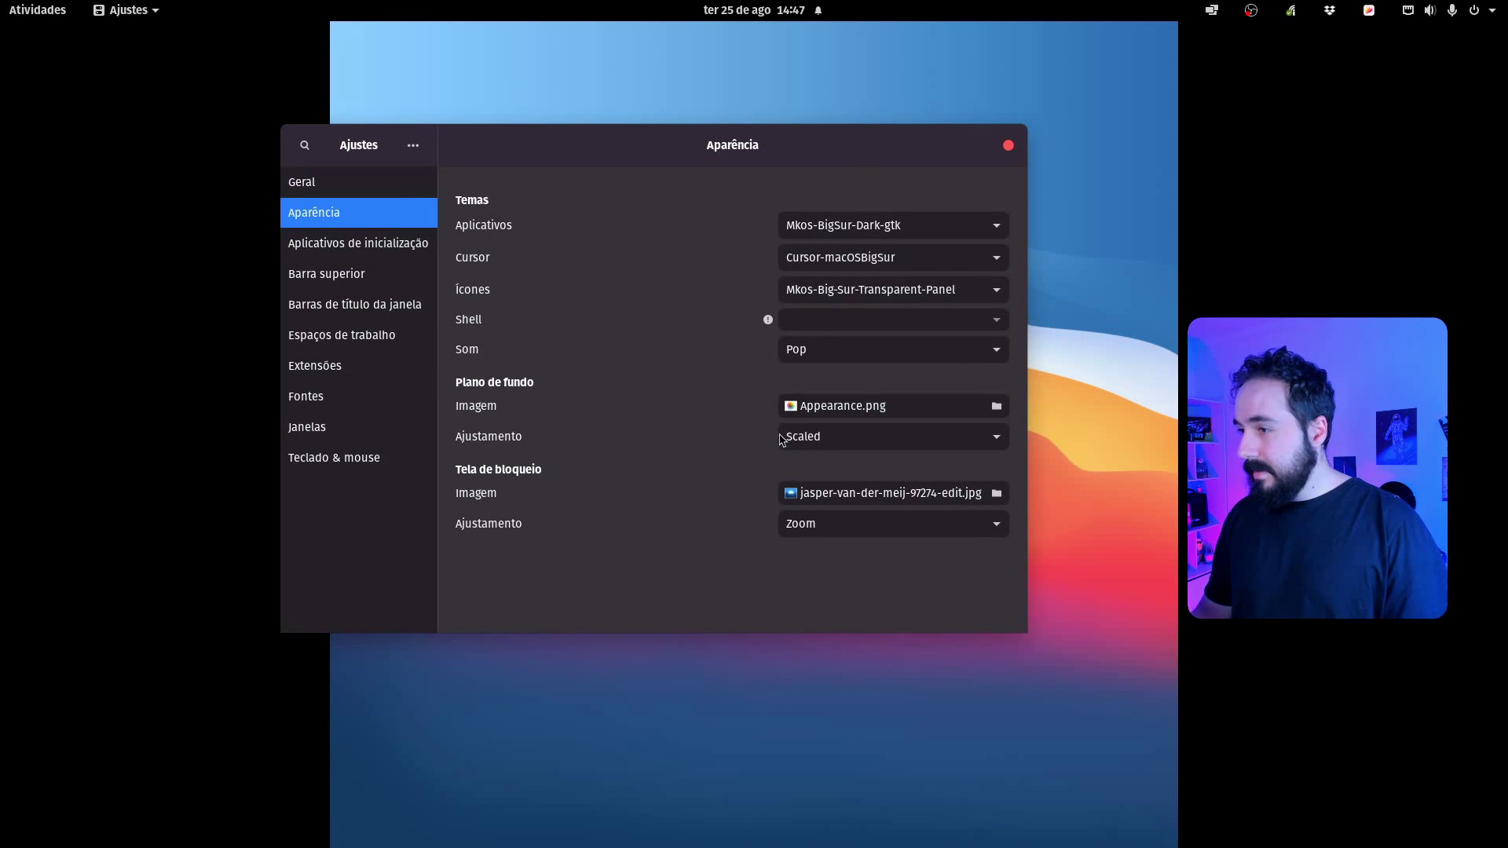
{"action": "left_click", "coordinate": [821, 440]}
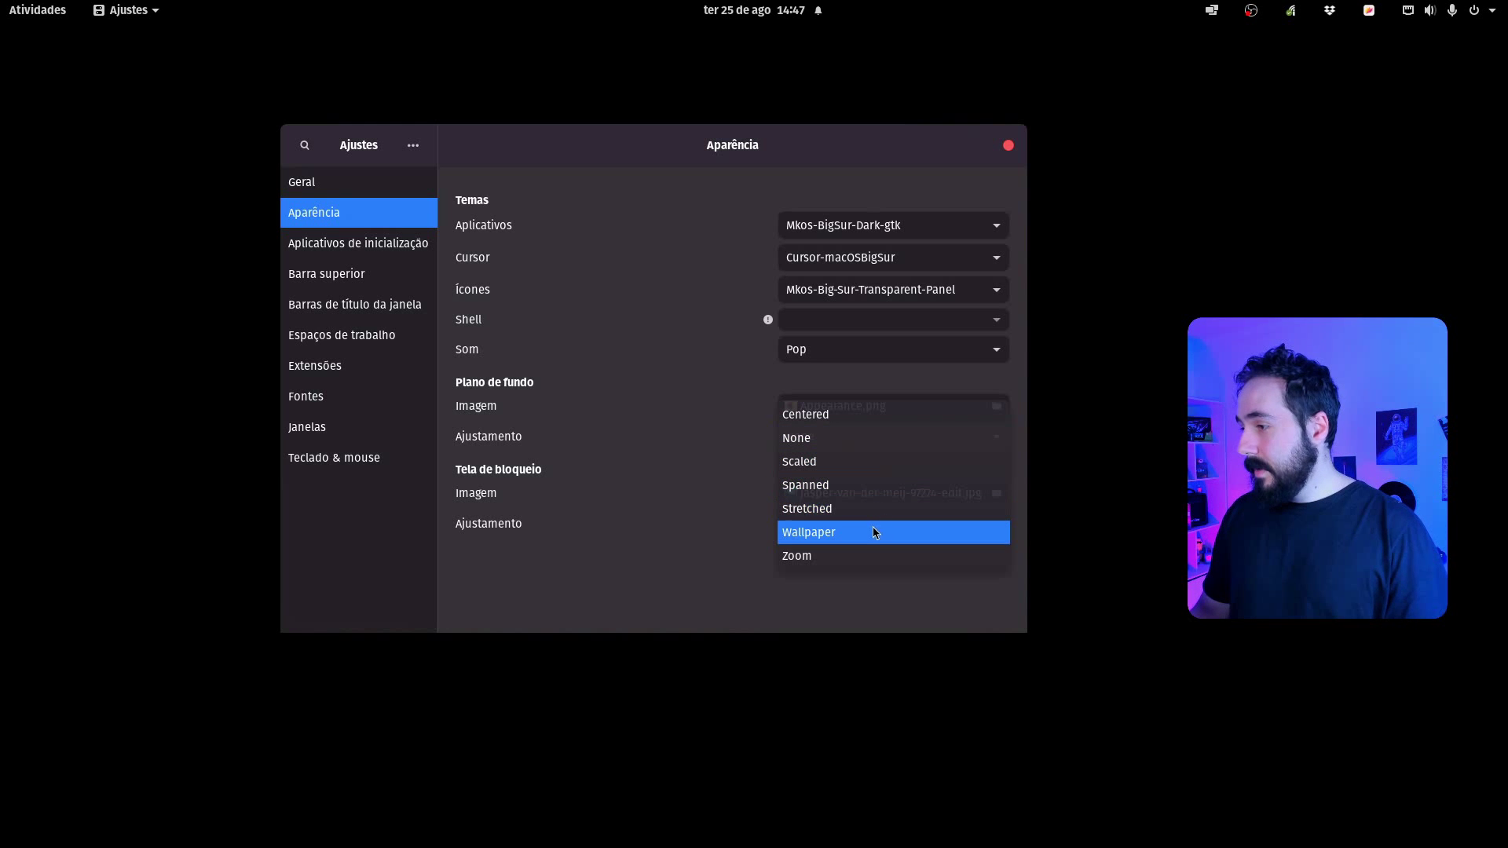
{"action": "left_click", "coordinate": [869, 556]}
{"action": "left_click_drag", "start_coordinate": [651, 217], "coordinate": [1130, 514]}
{"action": "left_click_drag", "start_coordinate": [1223, 439], "coordinate": [725, 144]}
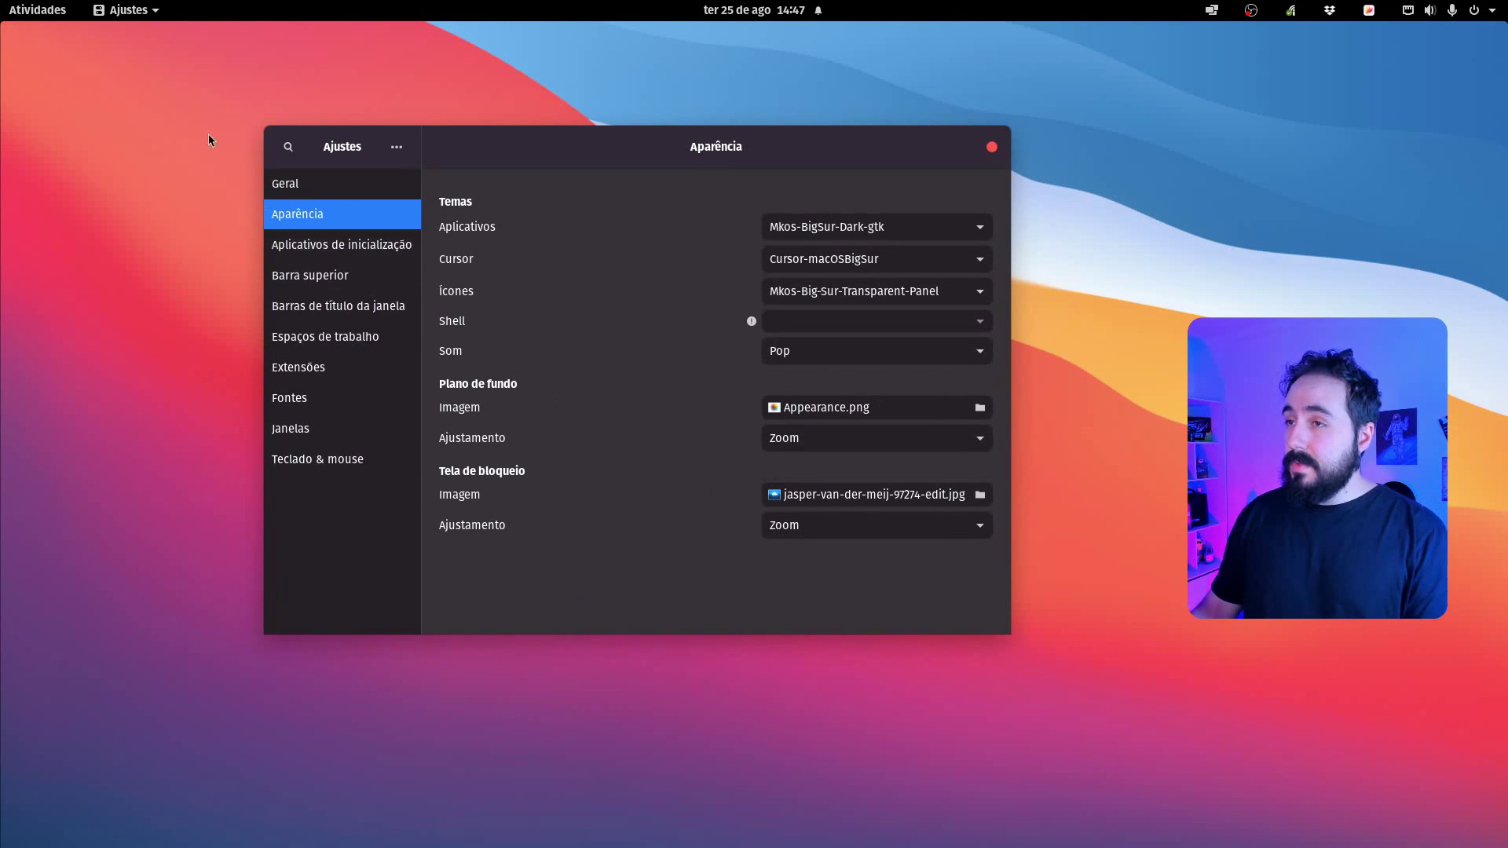
{"action": "left_click", "coordinate": [53, 10]}
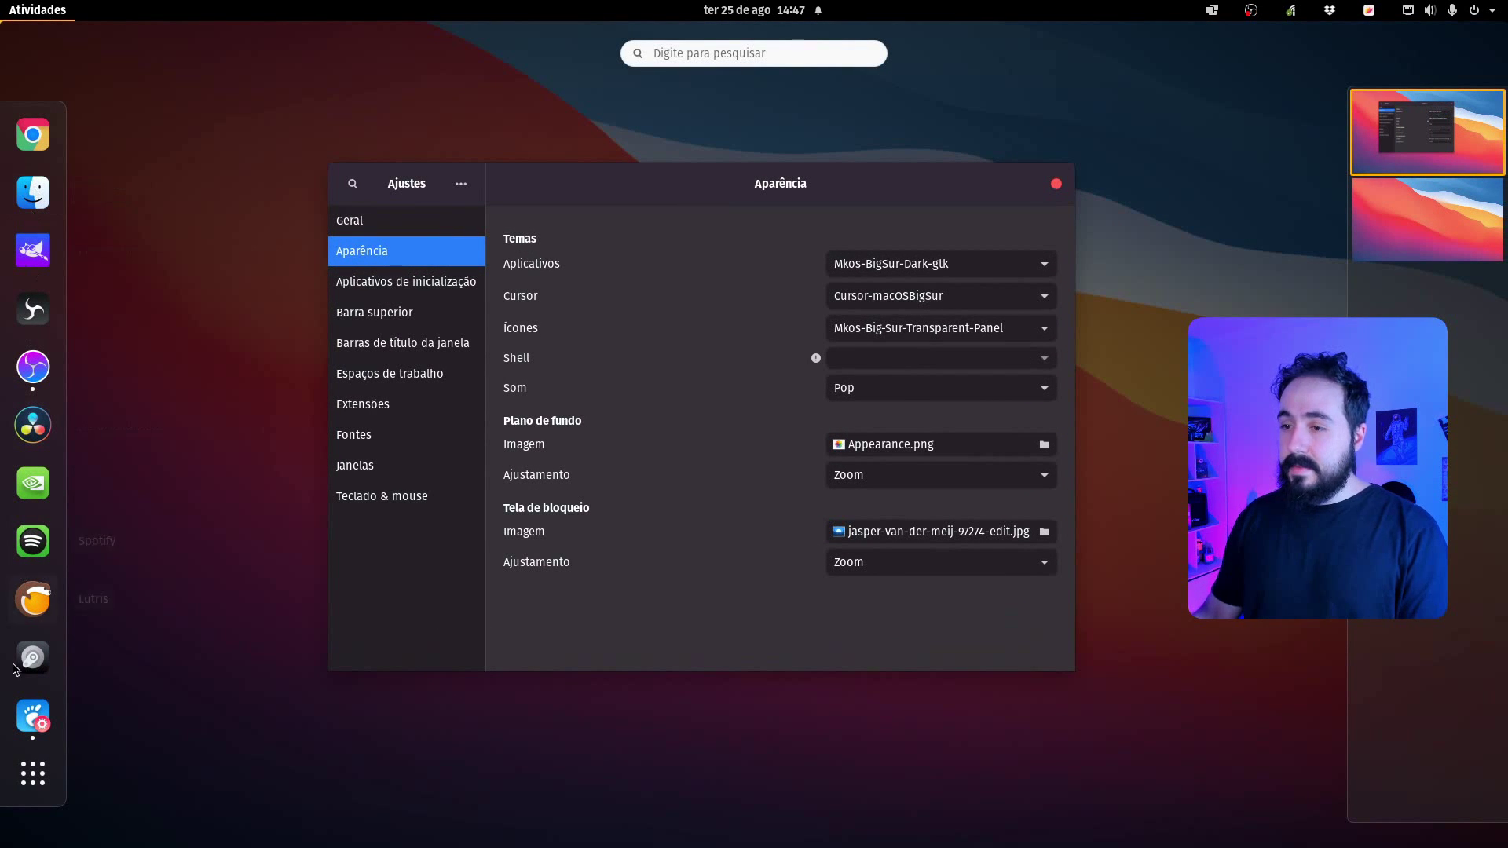
Open the file manager from the dock, reposition its window and examine the themed folder icons in Pasta pessoal
{"action": "left_click", "coordinate": [33, 193]}
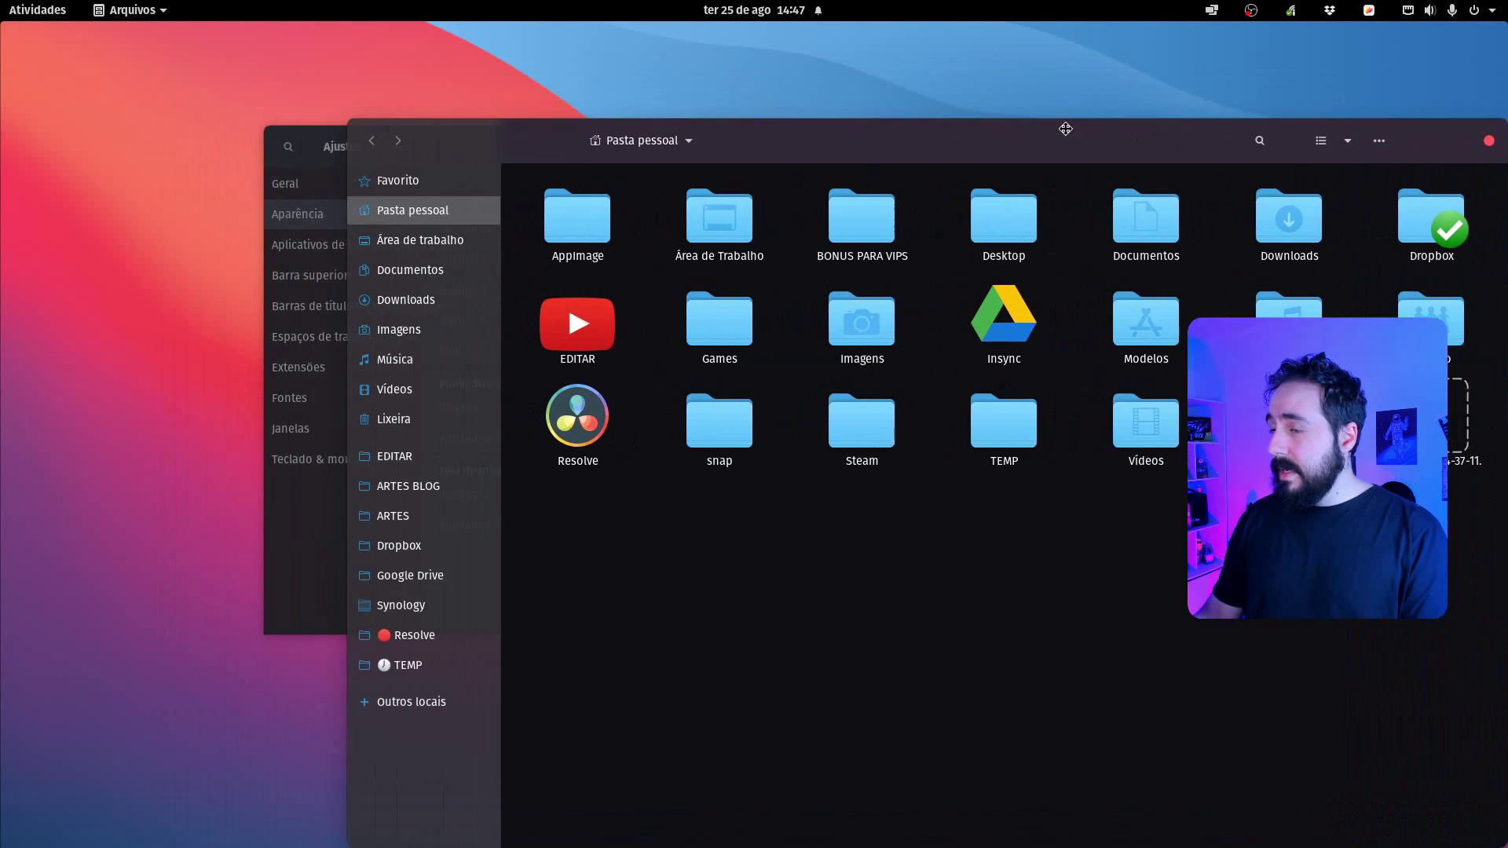
{"action": "left_click", "coordinate": [363, 155]}
{"action": "left_click", "coordinate": [878, 136]}
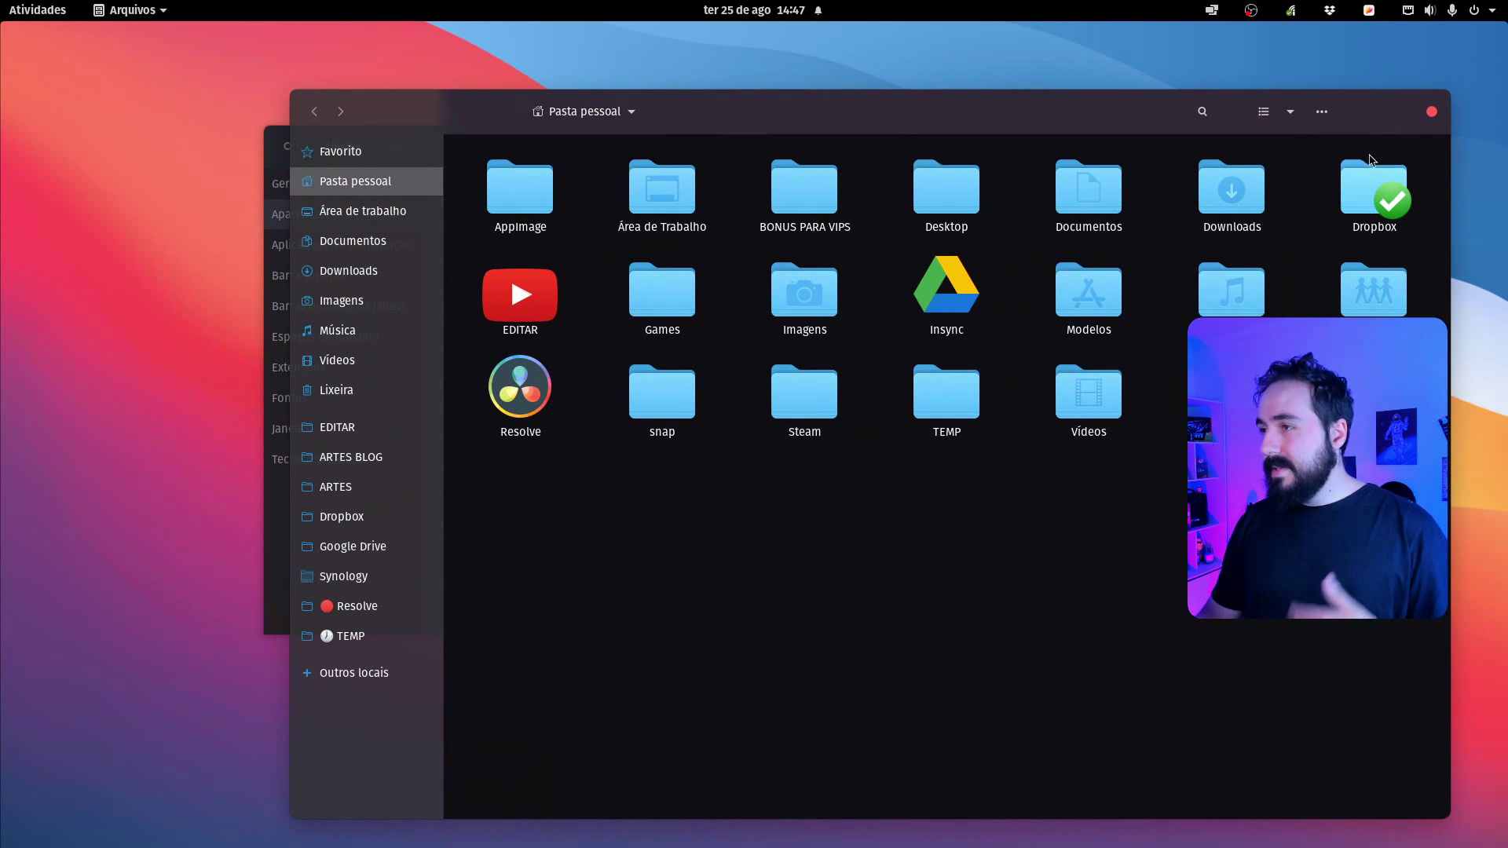
{"action": "left_click_drag", "start_coordinate": [1378, 118], "coordinate": [1360, 119]}
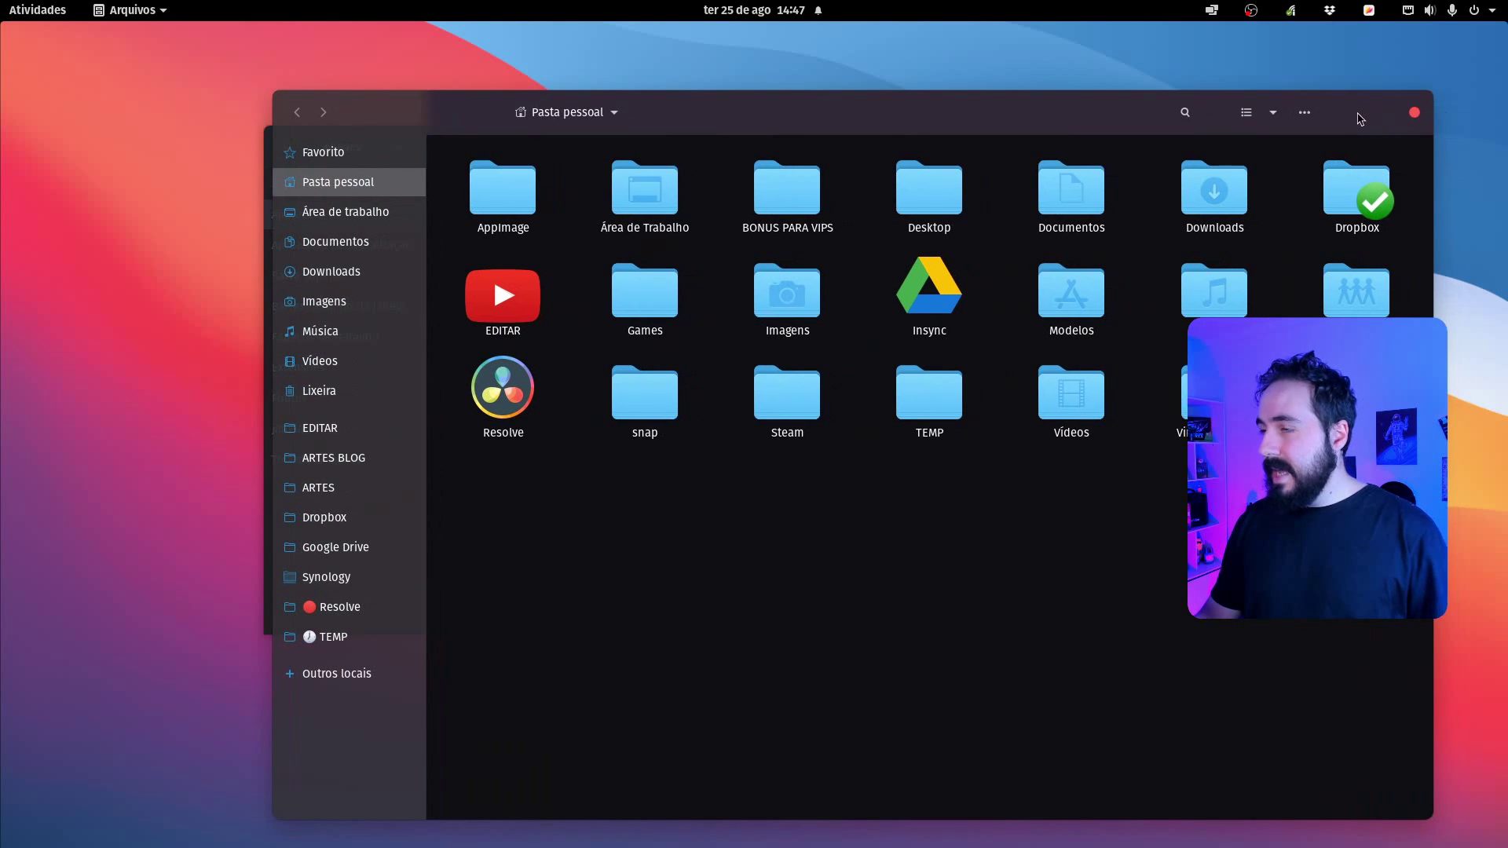
Enable the Maximizar and Minimizar title bar buttons in Ajustes and set their placement to Esquerda
{"action": "left_click", "coordinate": [267, 148]}
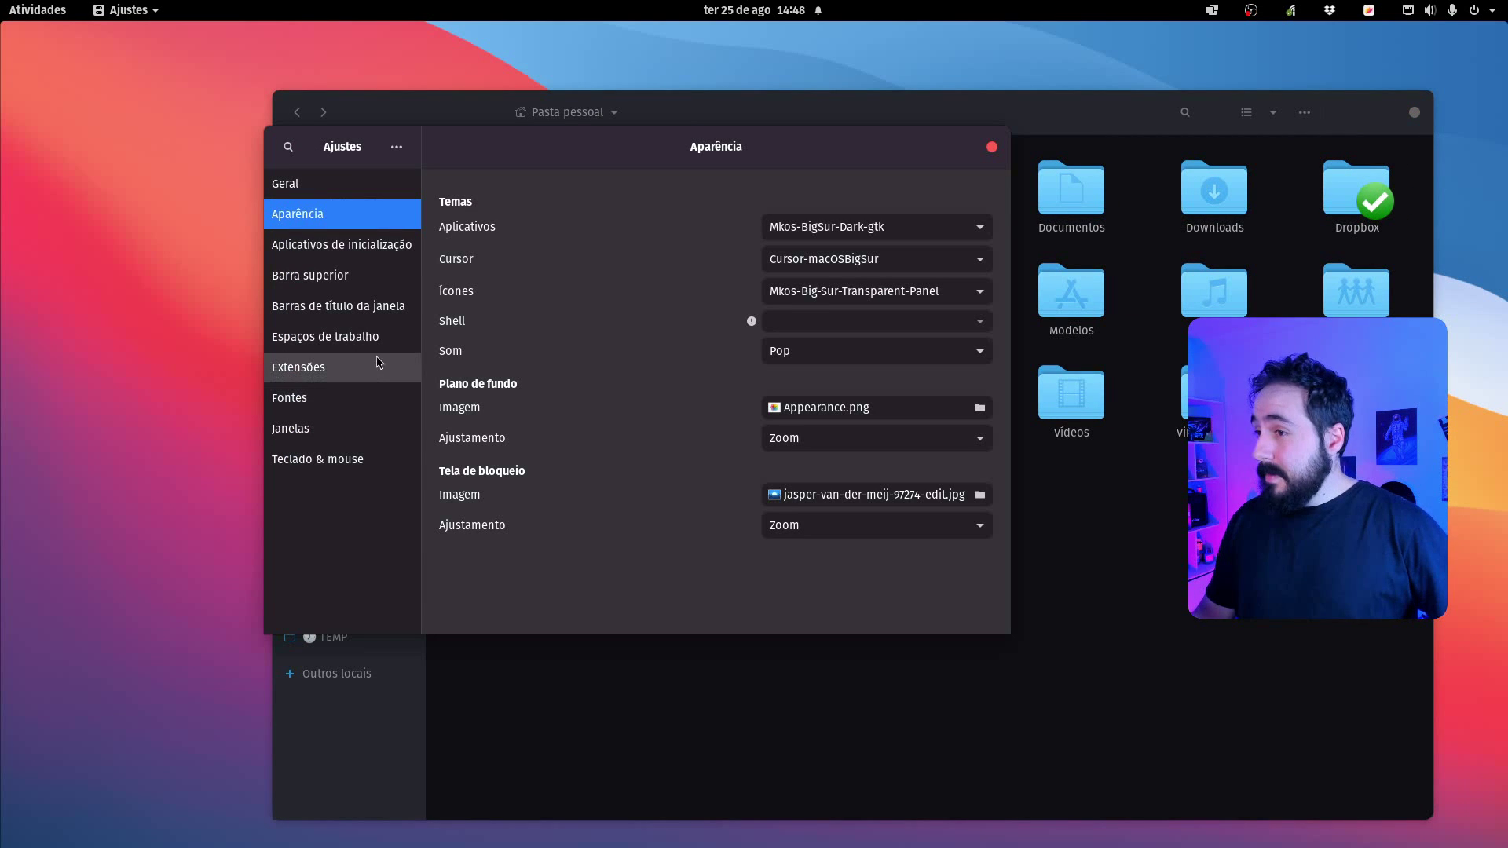
{"action": "left_click", "coordinate": [365, 312]}
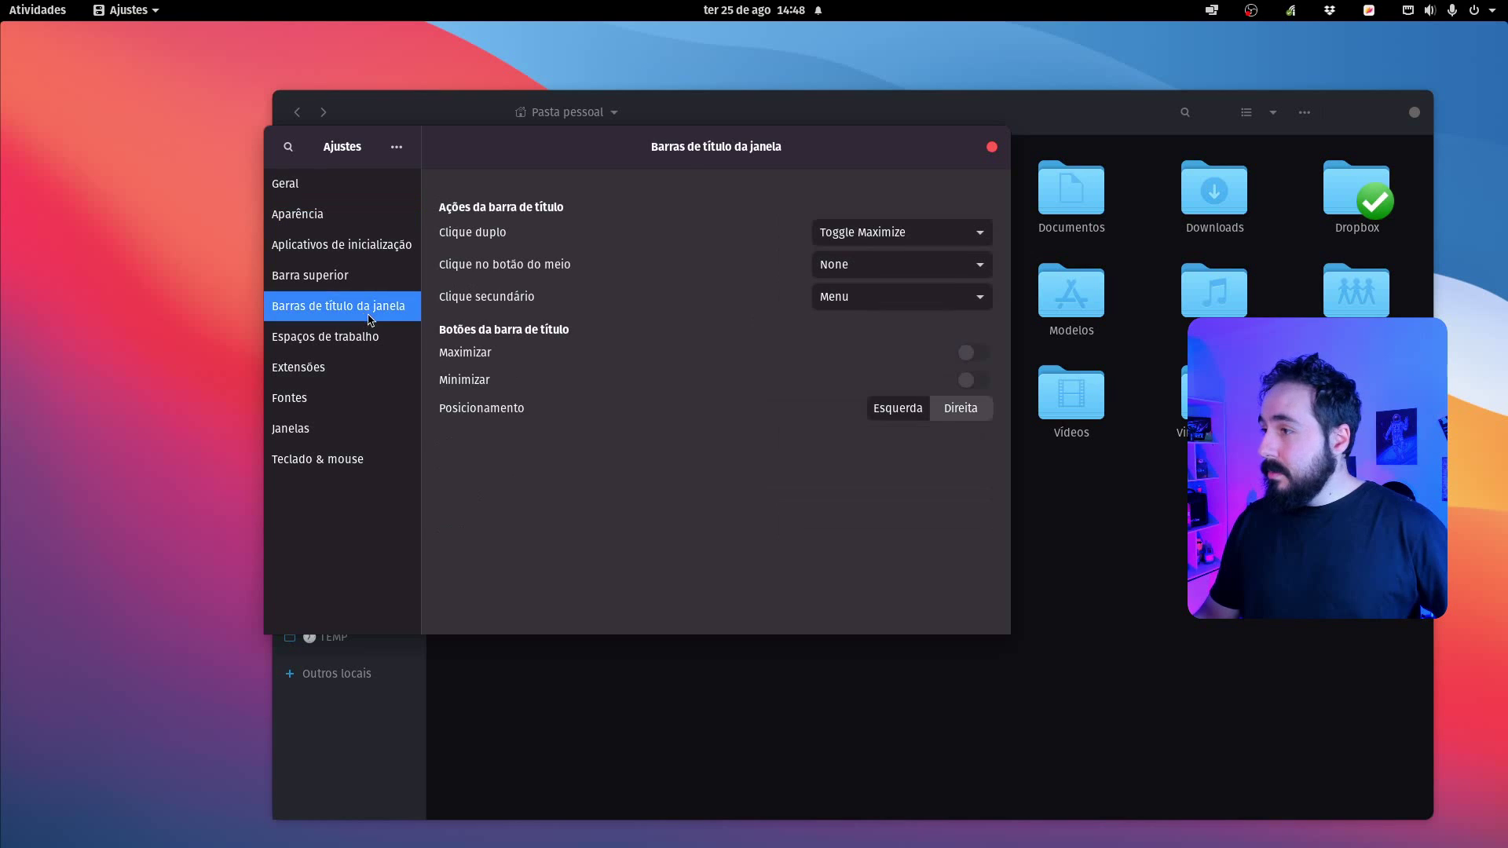
{"action": "left_click", "coordinate": [974, 353]}
{"action": "left_click", "coordinate": [974, 380]}
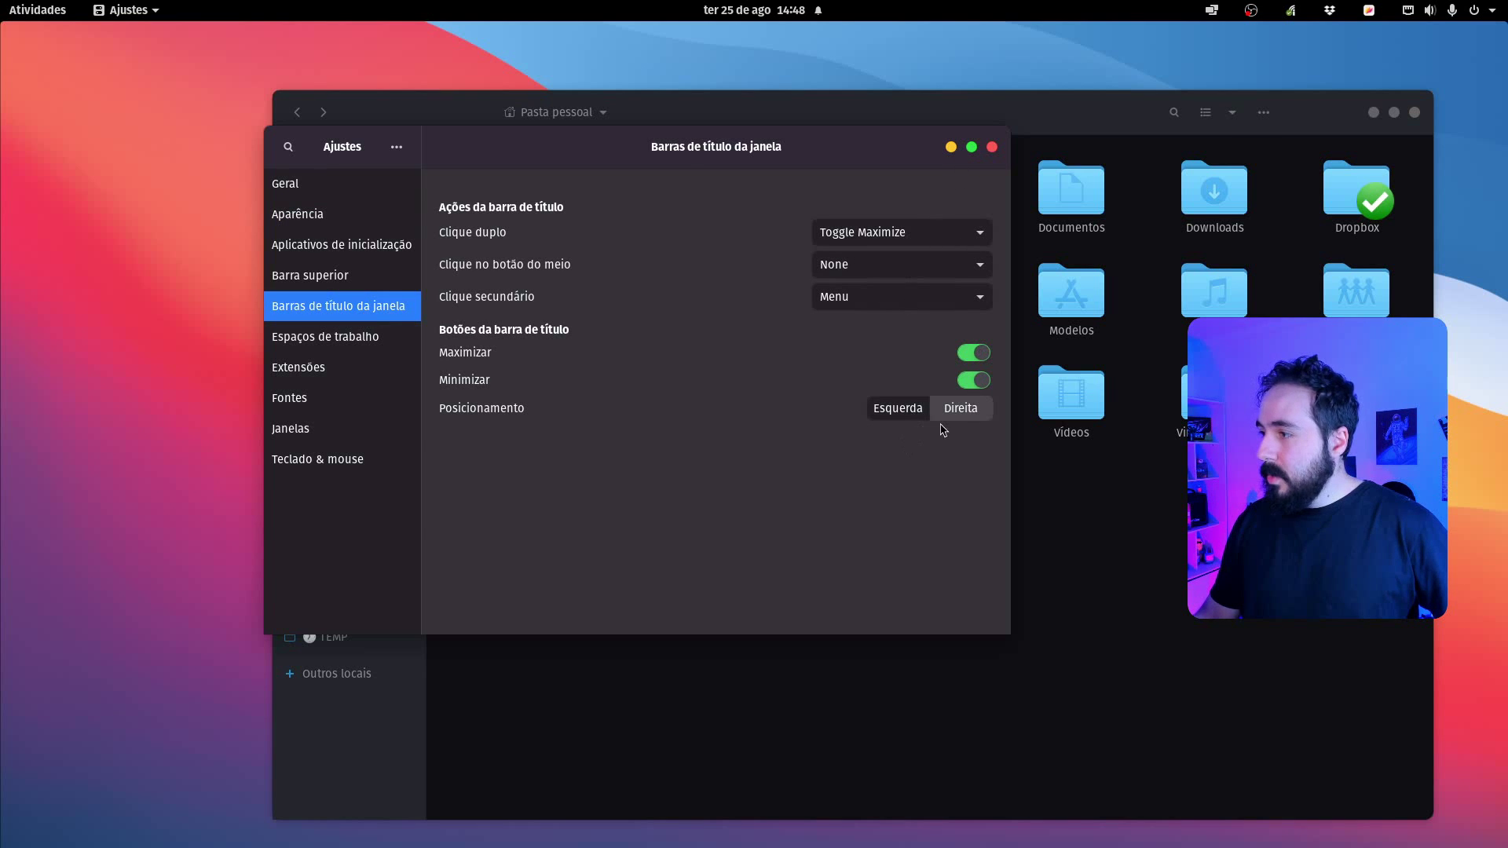
{"action": "left_click", "coordinate": [915, 410]}
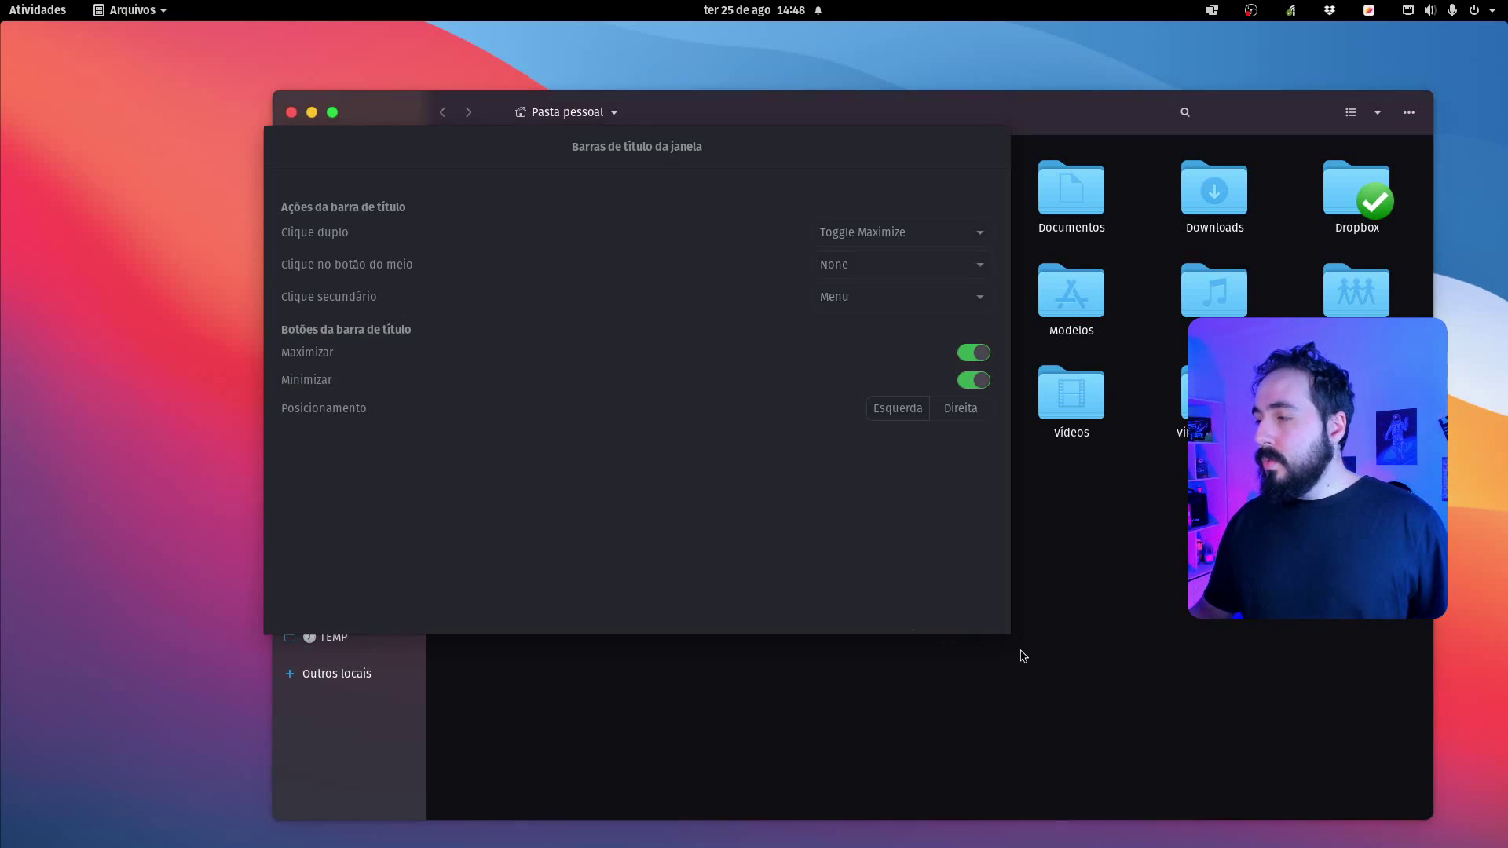
Enlarge and reposition the Ajustes window, try its minimize control, and move the file manager window
{"action": "left_click_drag", "start_coordinate": [1009, 633], "coordinate": [1210, 739]}
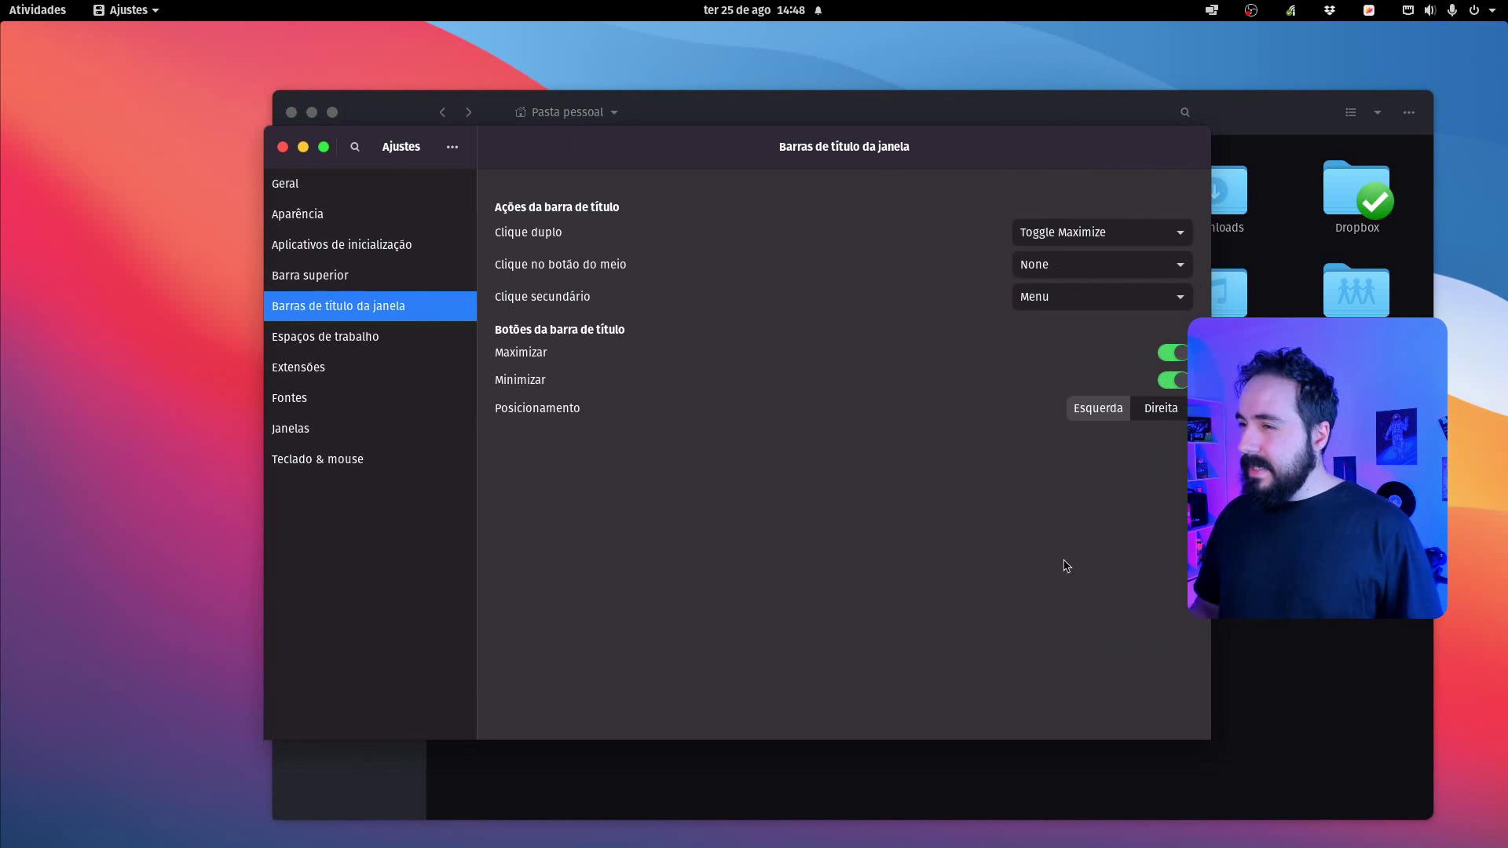
{"action": "left_click_drag", "start_coordinate": [691, 151], "coordinate": [553, 114]}
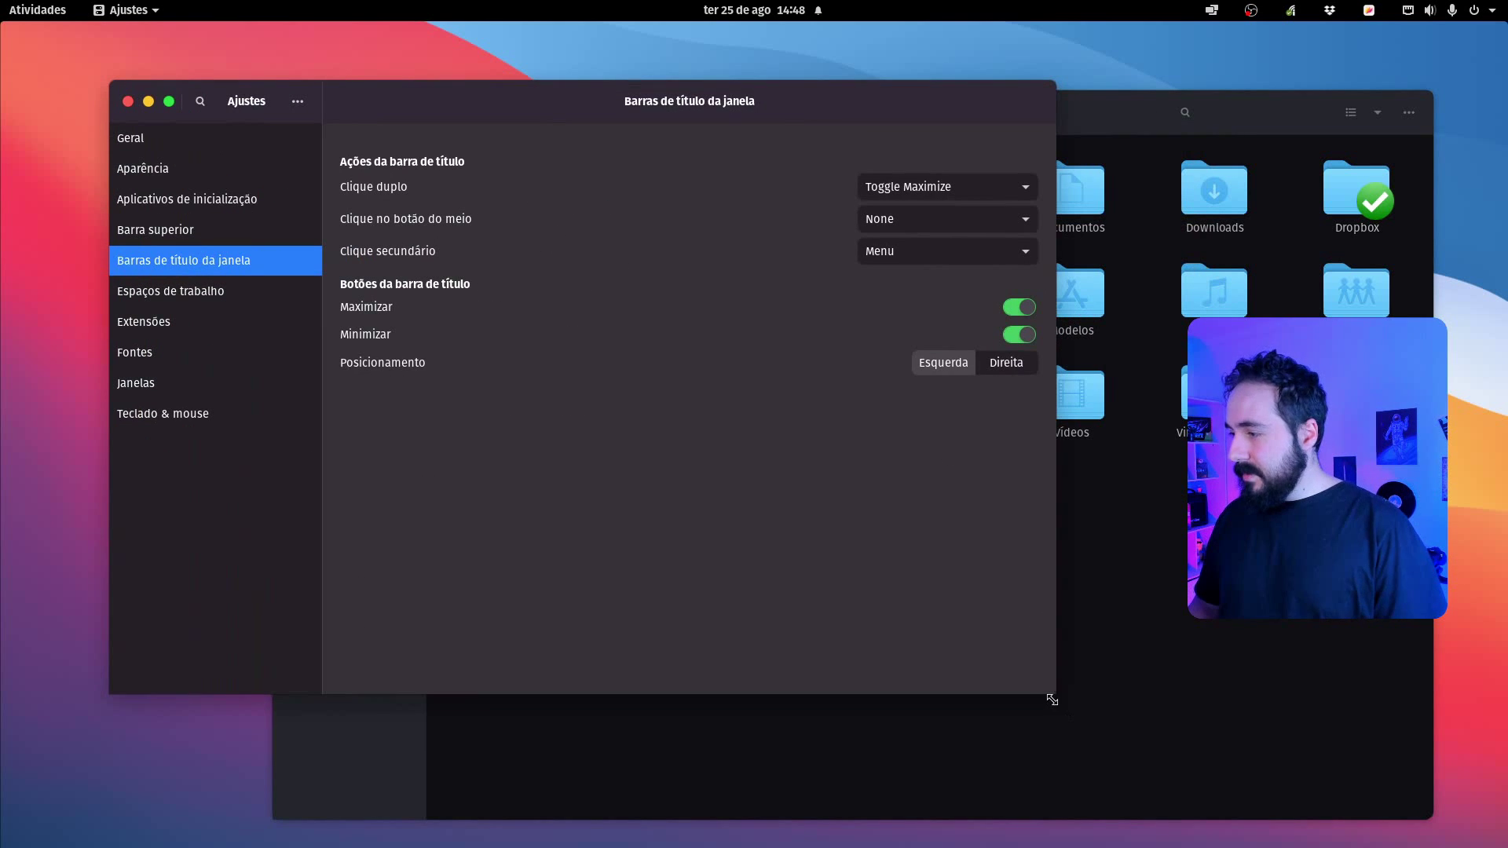
{"action": "mouse_move", "coordinate": [1055, 696]}
{"action": "left_mouse_down"}
{"action": "mouse_move", "coordinate": [1084, 720]}
{"action": "mouse_move", "coordinate": [1071, 704]}
{"action": "left_mouse_up"}
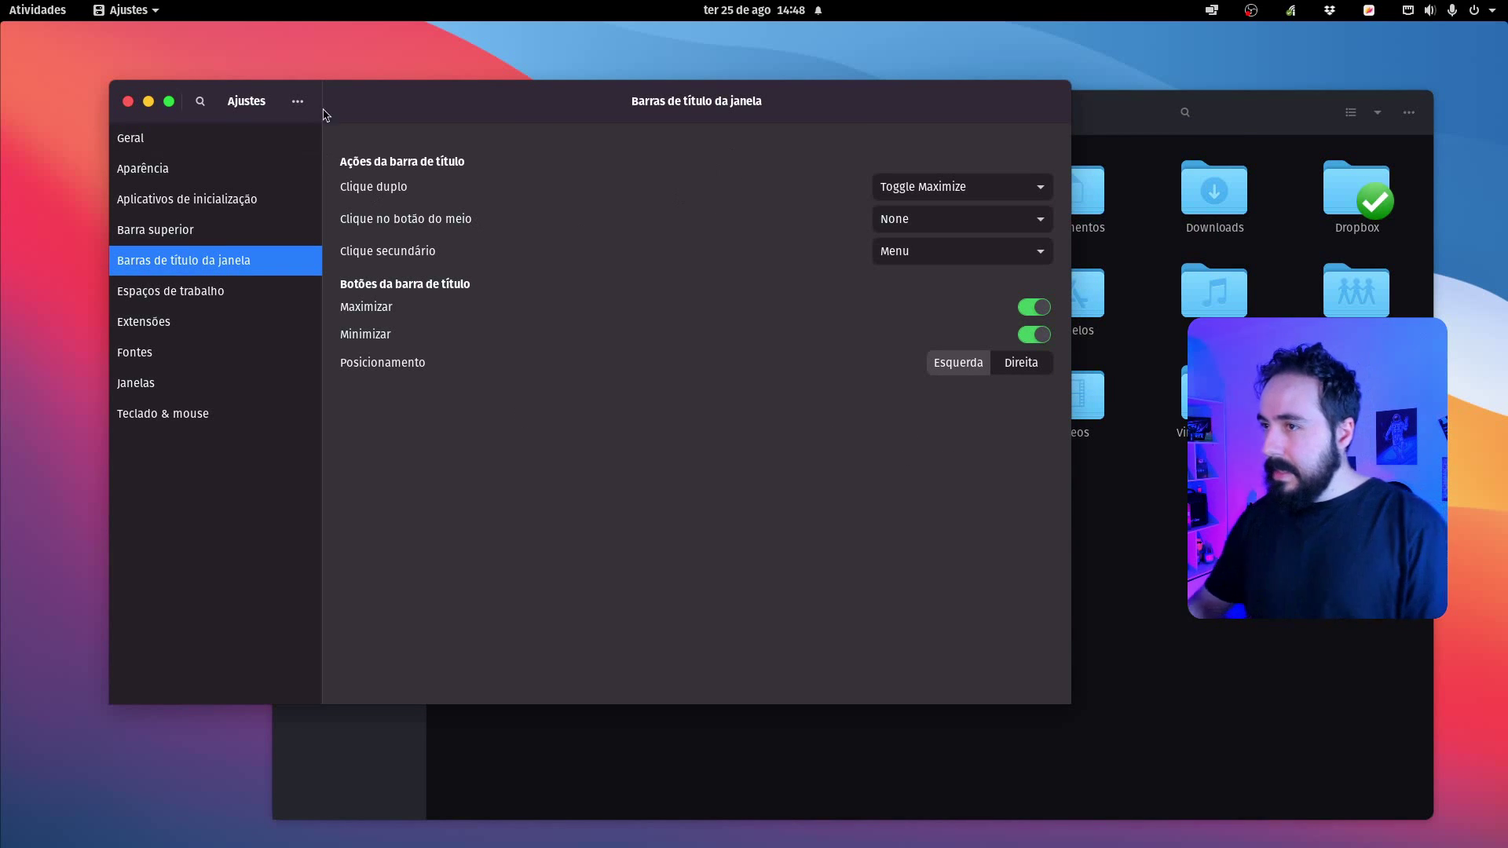
{"action": "left_click", "coordinate": [149, 102]}
{"action": "left_click_drag", "start_coordinate": [865, 115], "coordinate": [725, 76]}
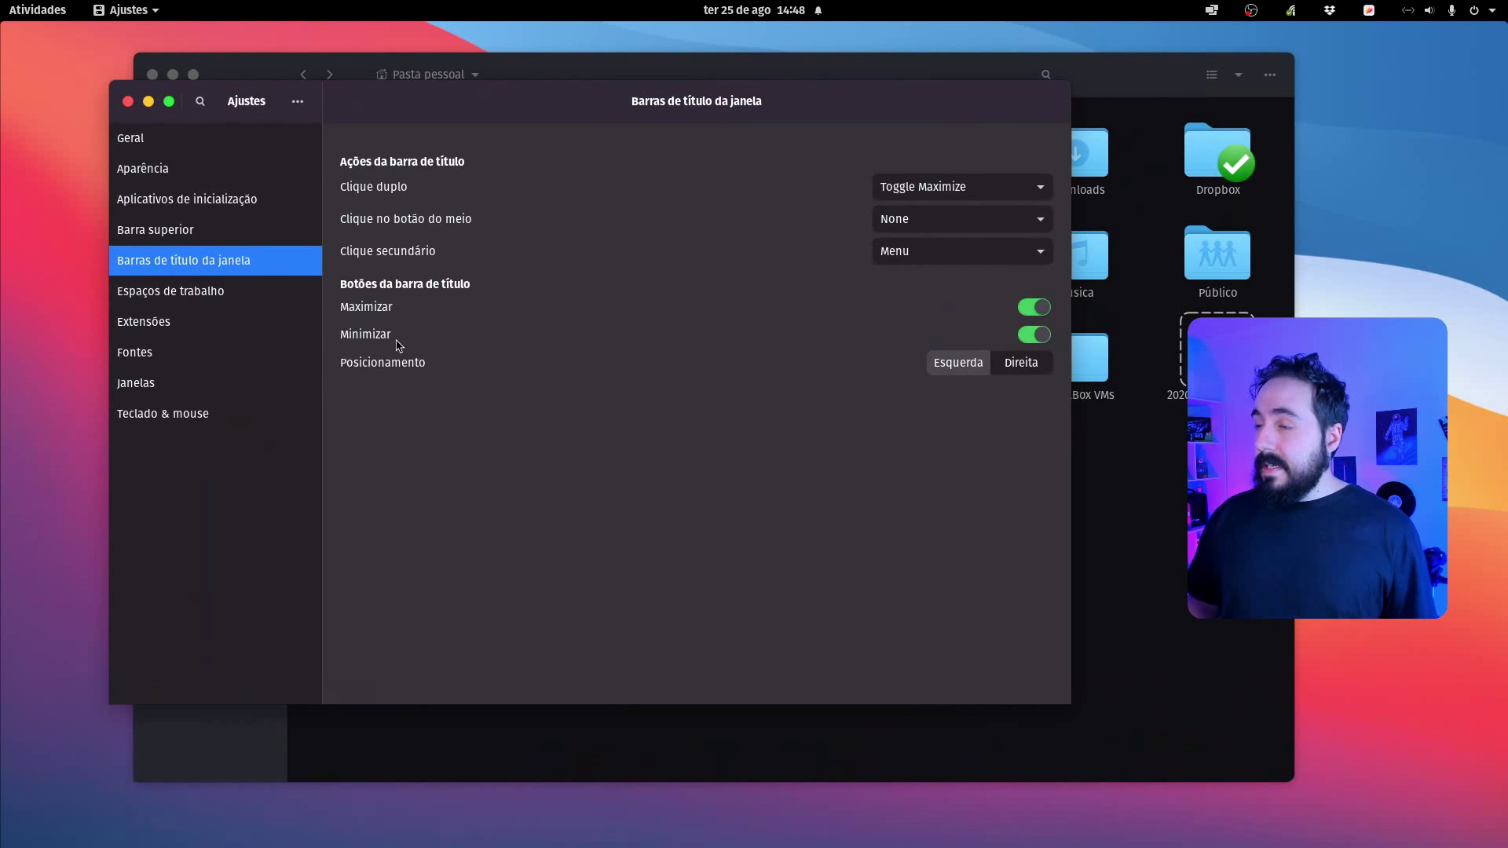
Check the unavailable Shell theme option in Aparência and look for User themes in the extensions list
{"action": "left_click", "coordinate": [180, 169]}
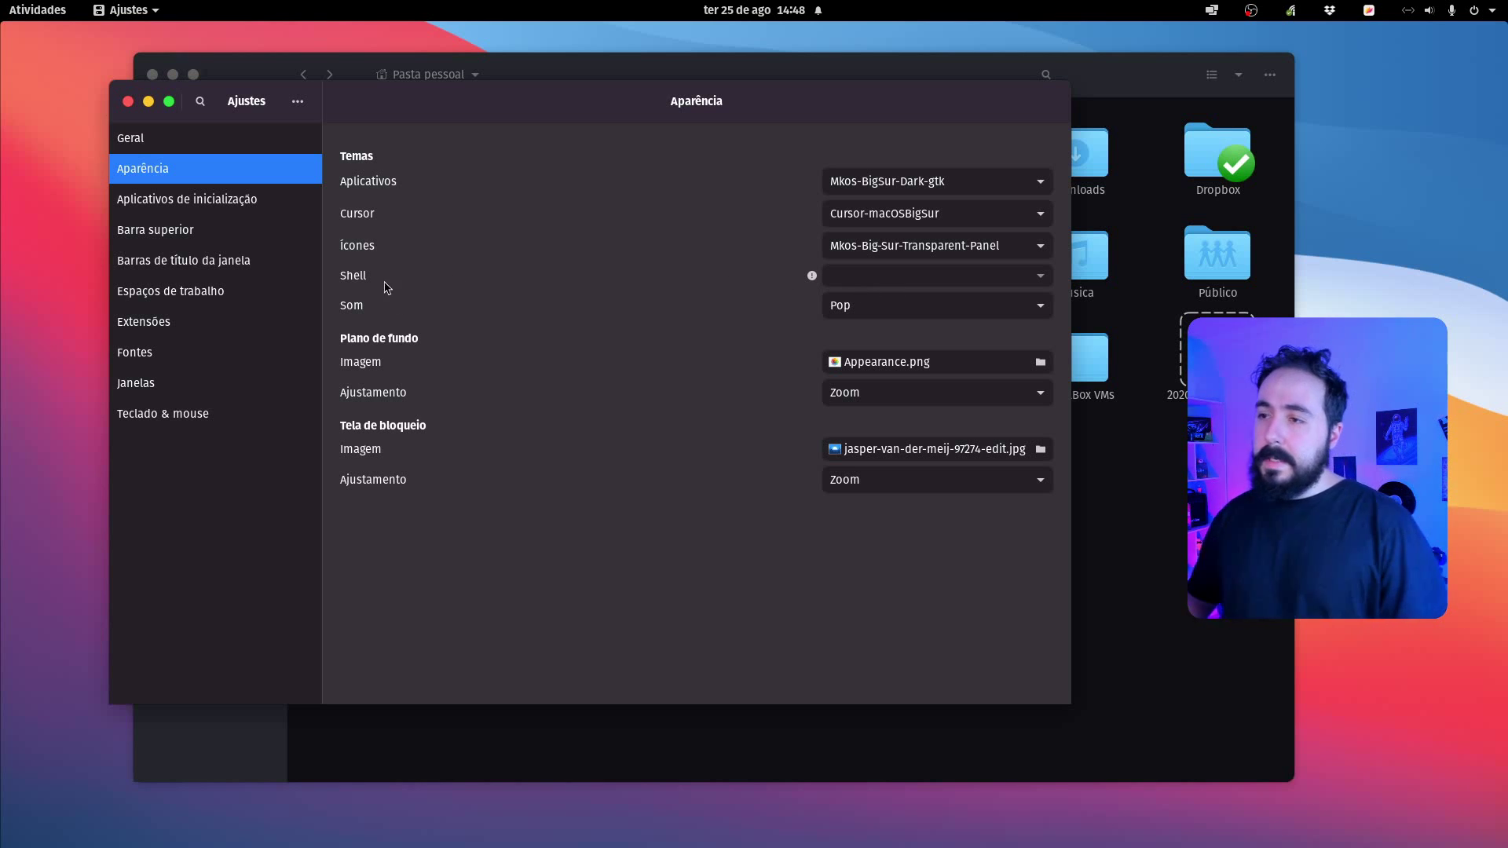
{"action": "left_click", "coordinate": [283, 322]}
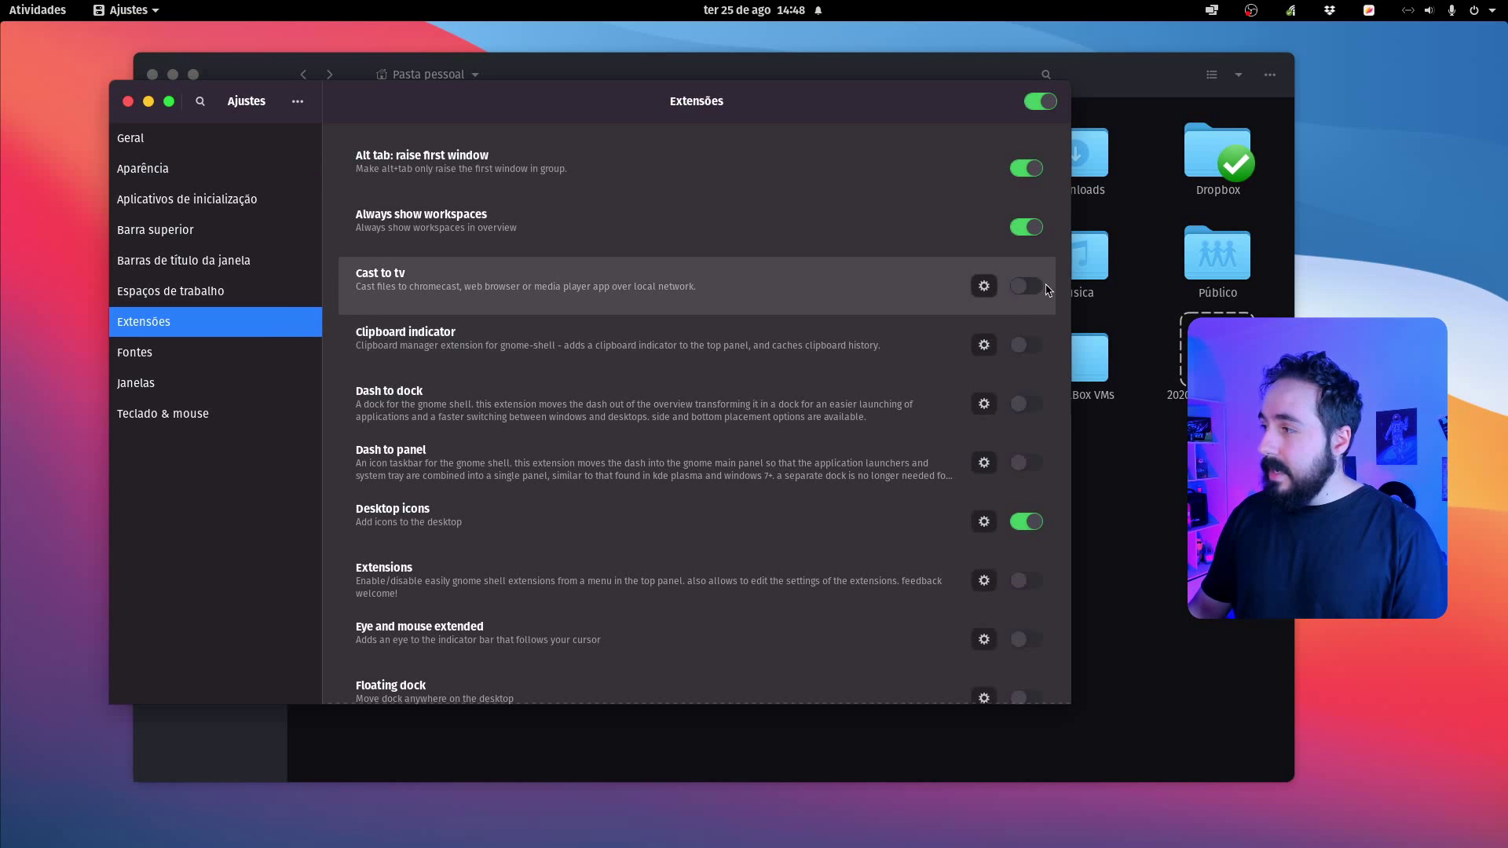
{"action": "left_click_drag", "start_coordinate": [1067, 235], "coordinate": [627, 658]}
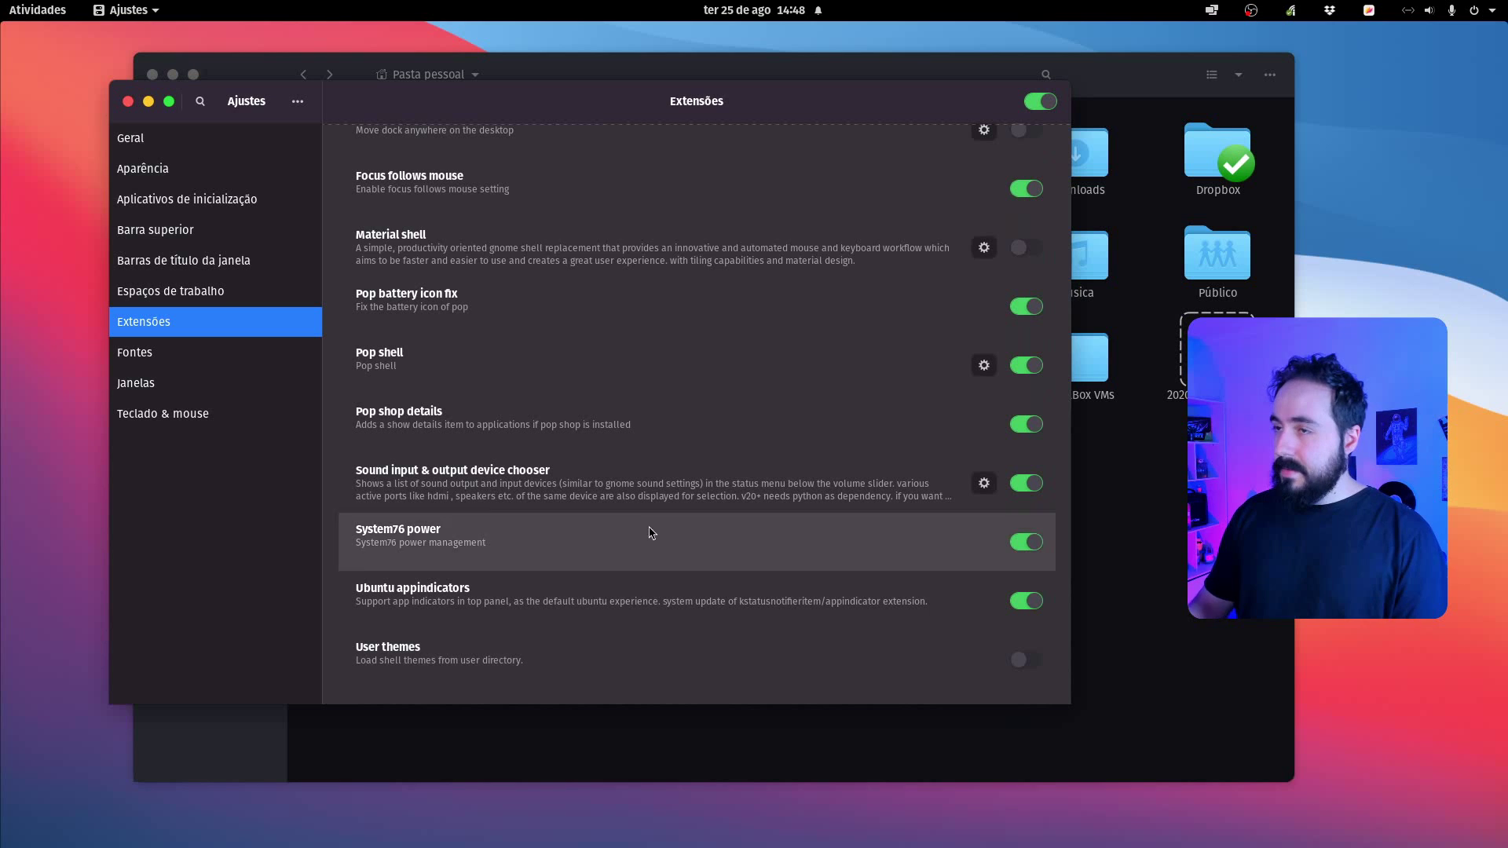
Open Firefox and go to extensions.gnome.org
{"action": "key", "text": "super"}
{"action": "type", "text": "fire"}
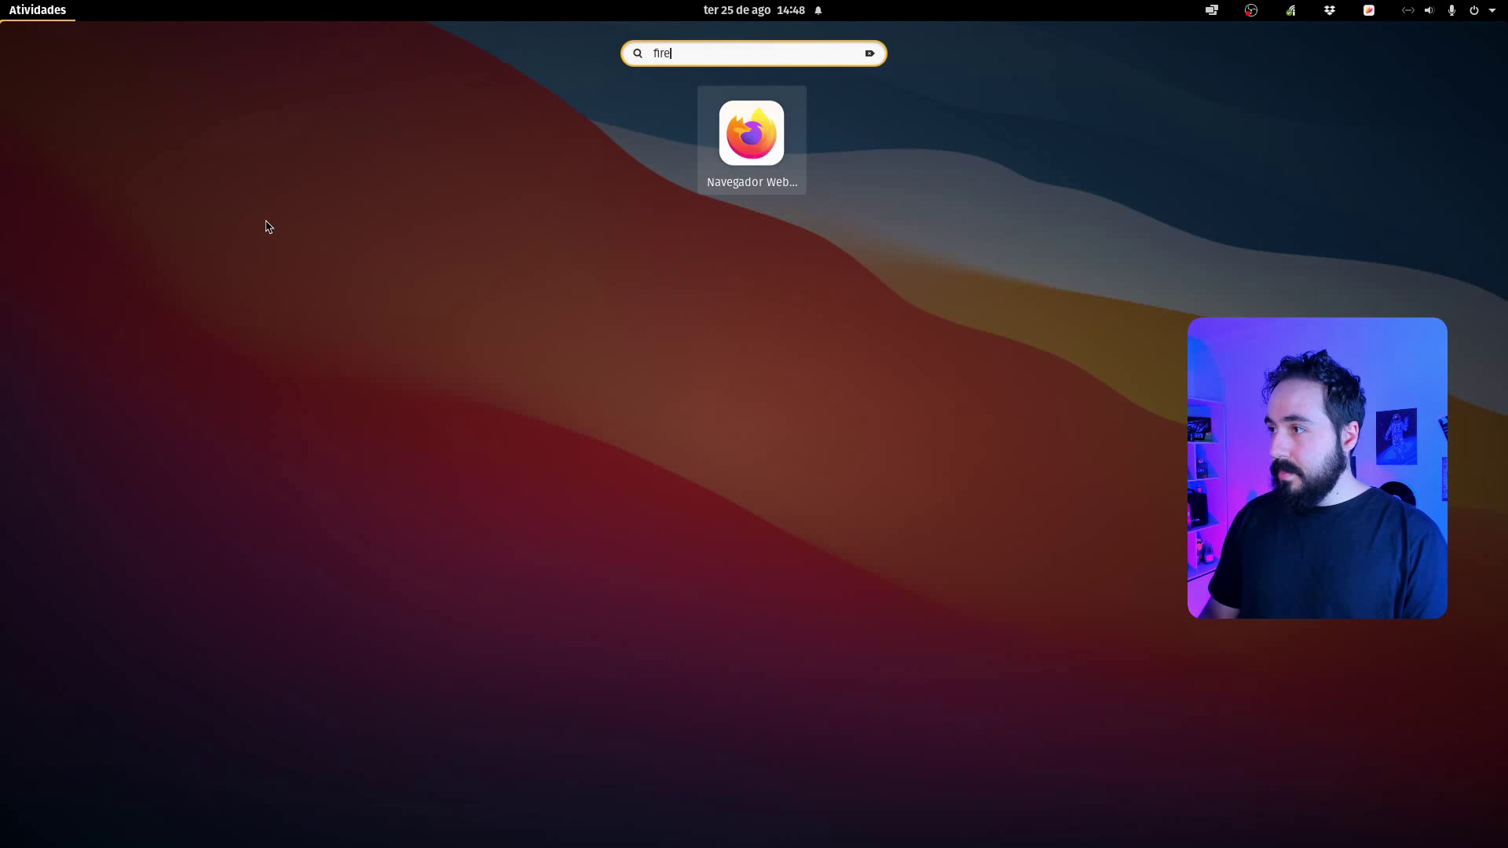
{"action": "key", "text": "Return"}
{"action": "type", "text": "extensions.gnome.org/"}
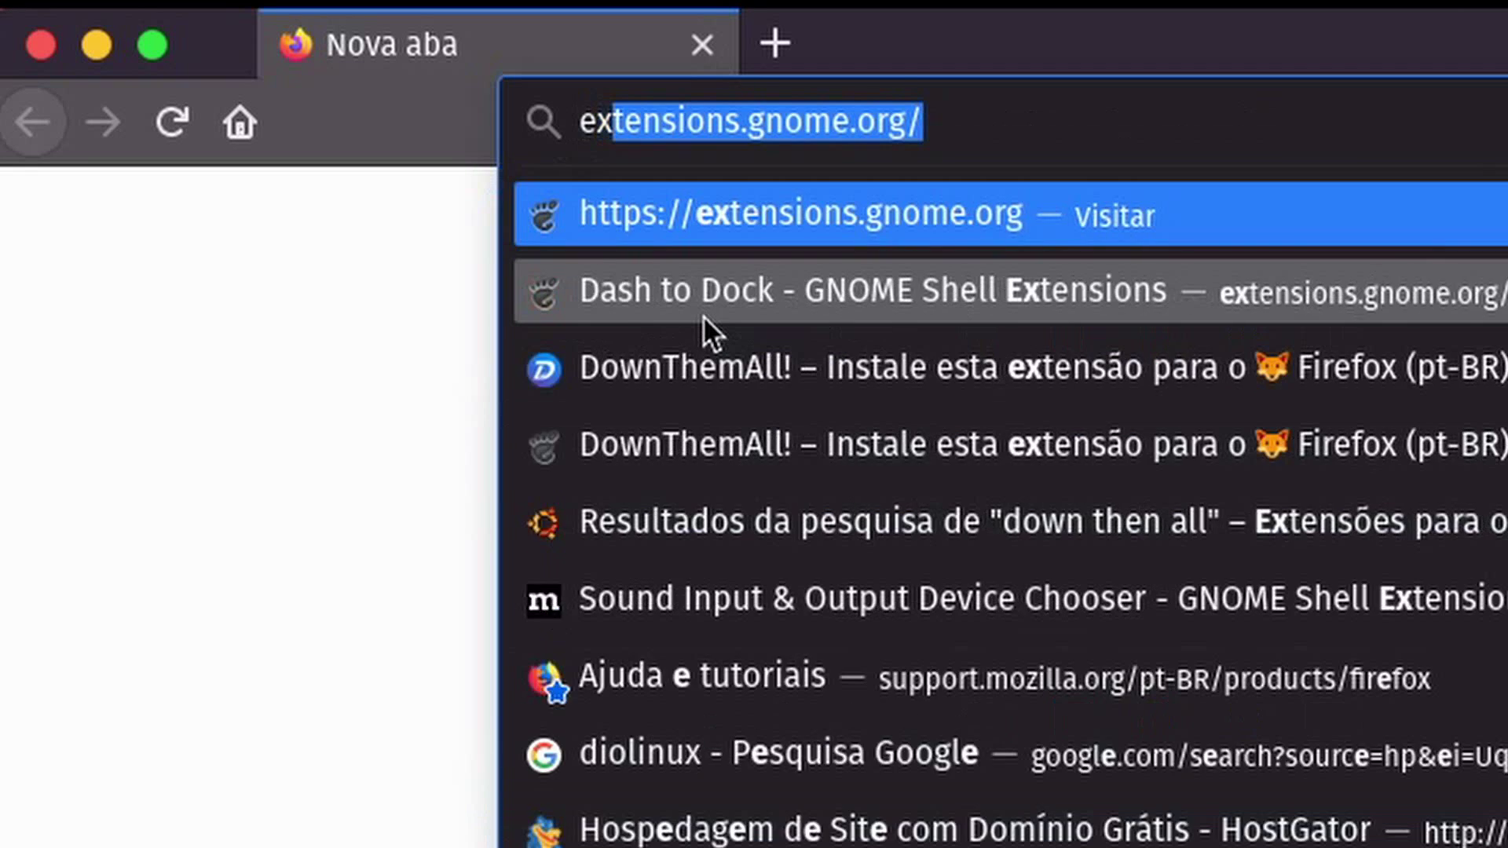
{"action": "key", "text": "Return"}
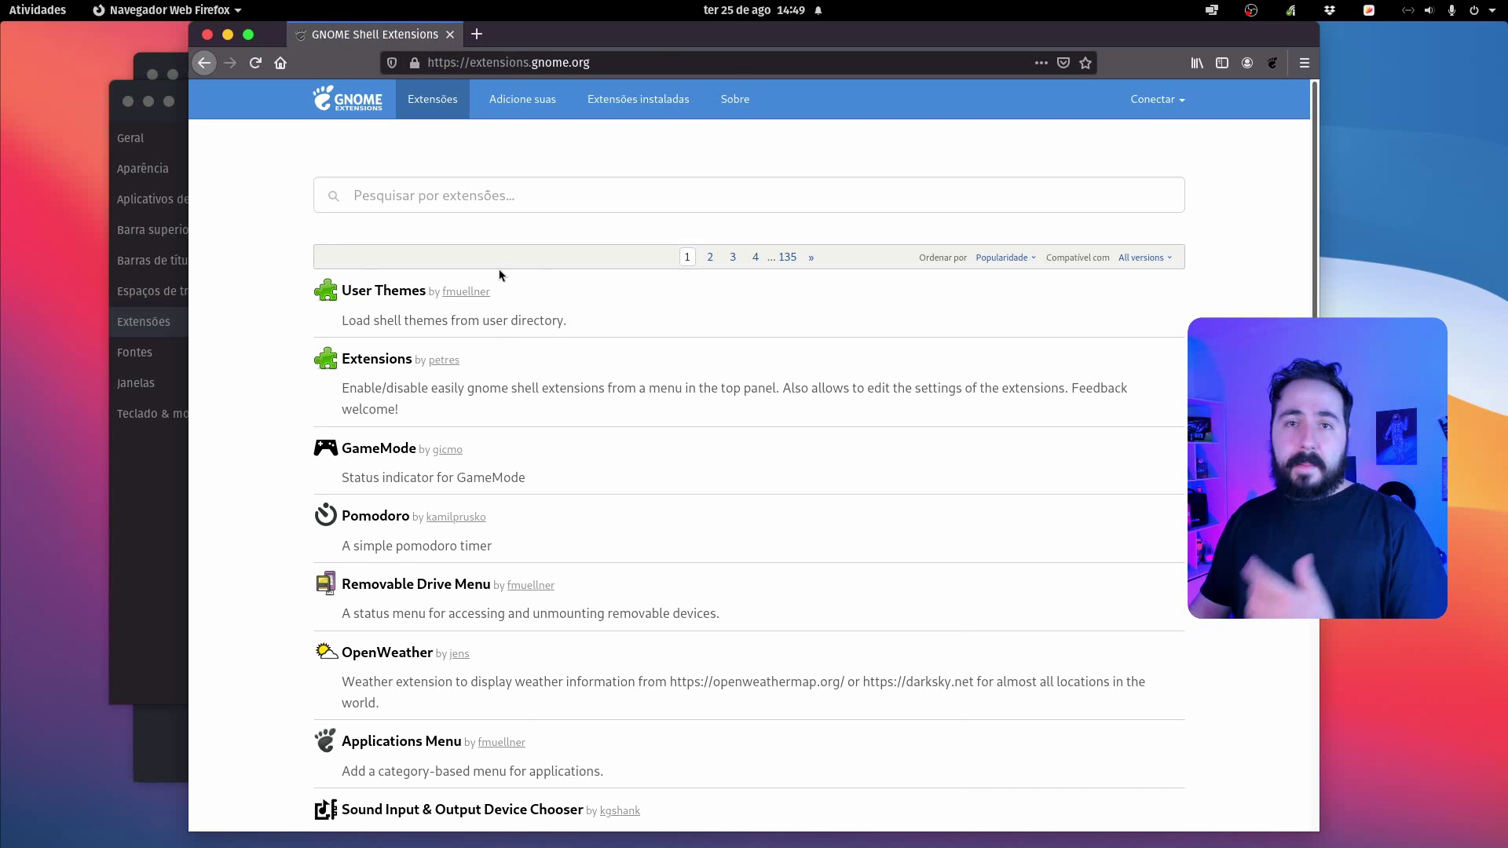
Turn on the User Themes extension from its page and close the browser
{"action": "left_click", "coordinate": [397, 293]}
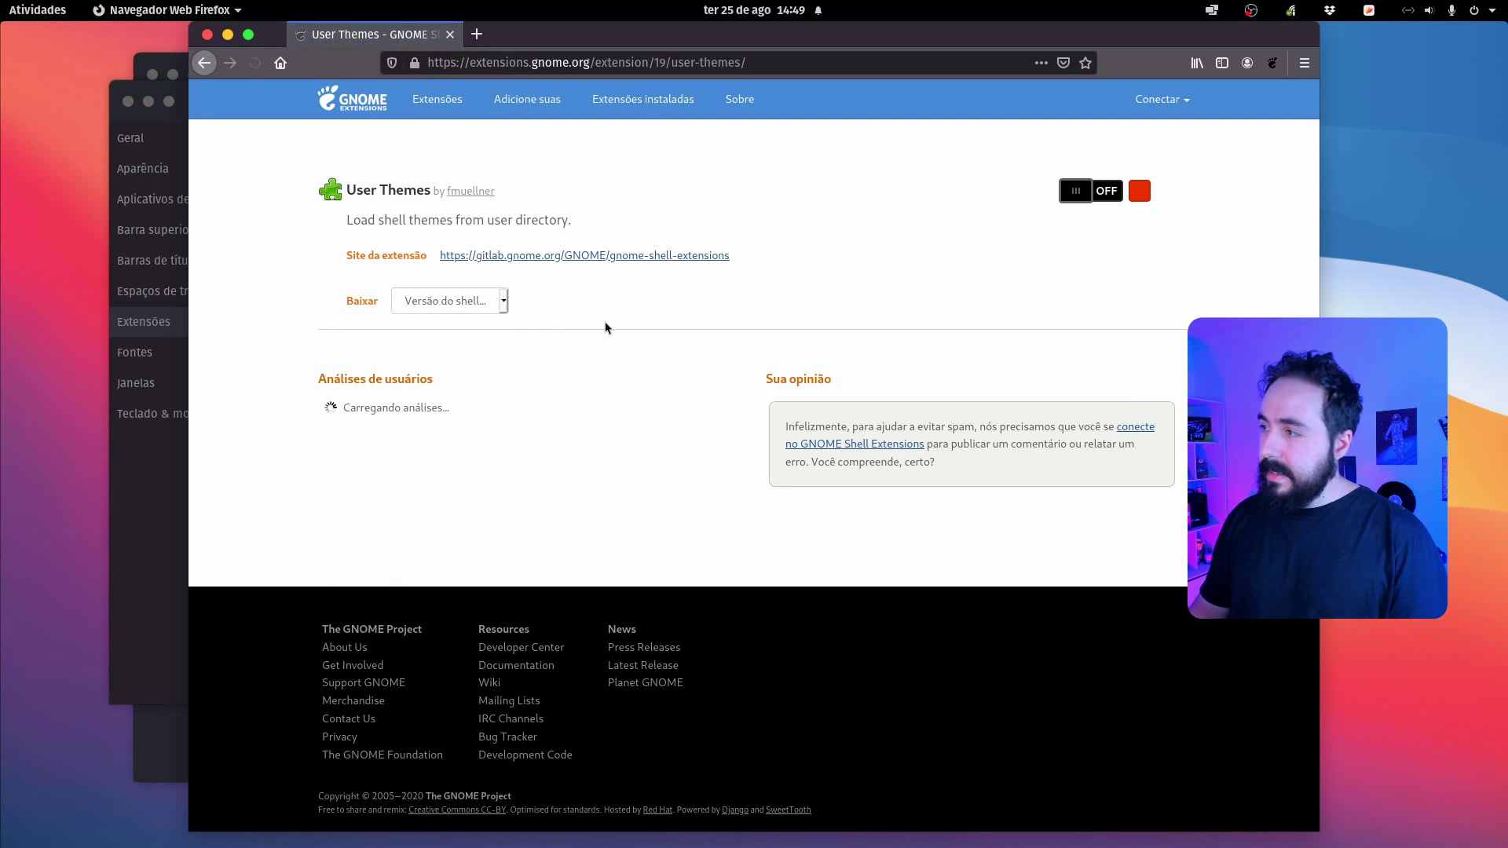
{"action": "left_click", "coordinate": [1096, 193]}
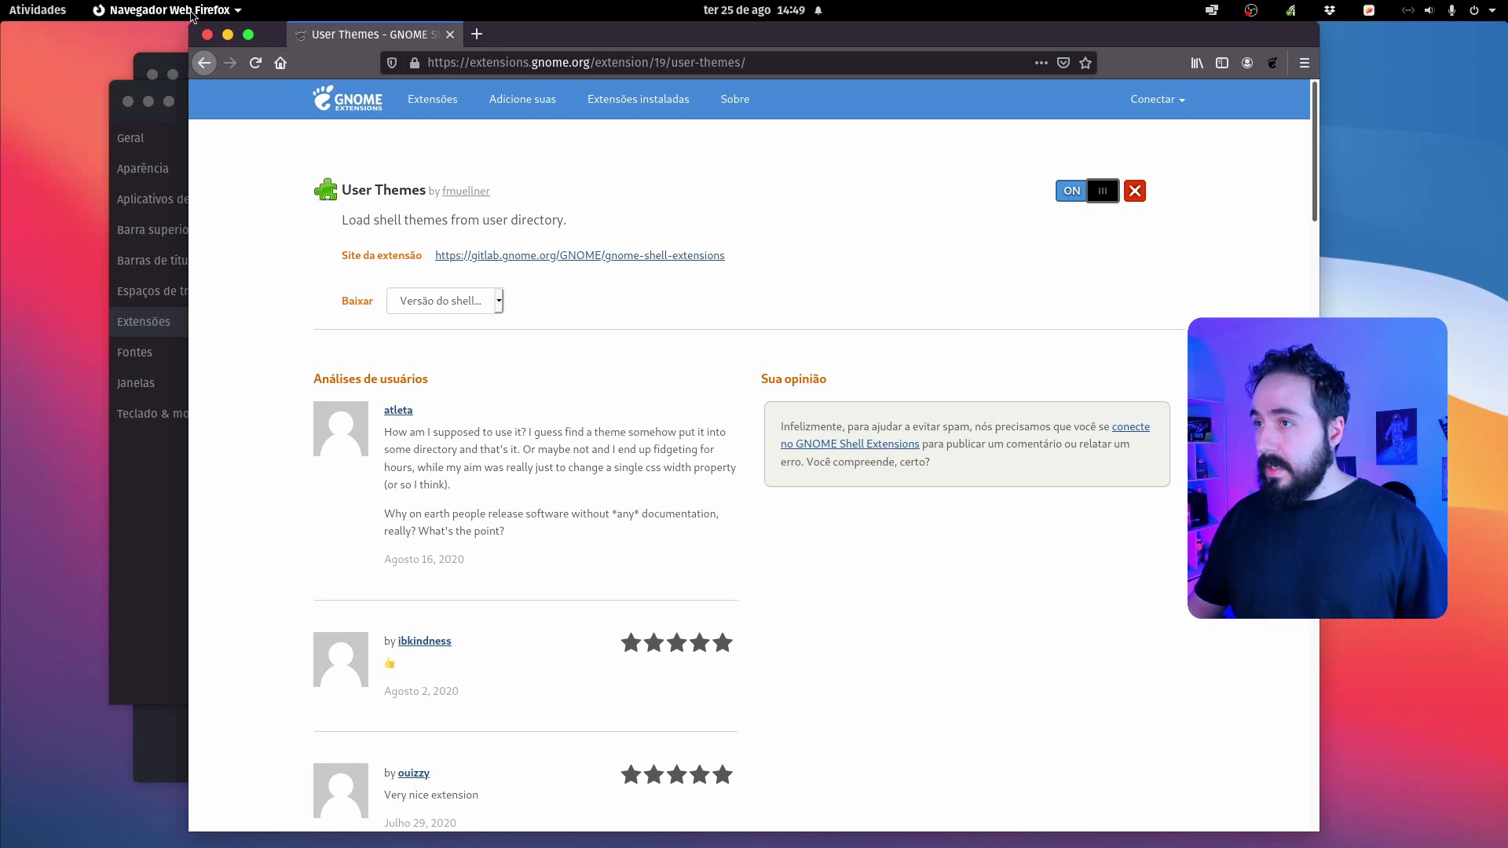
{"action": "left_click", "coordinate": [208, 35]}
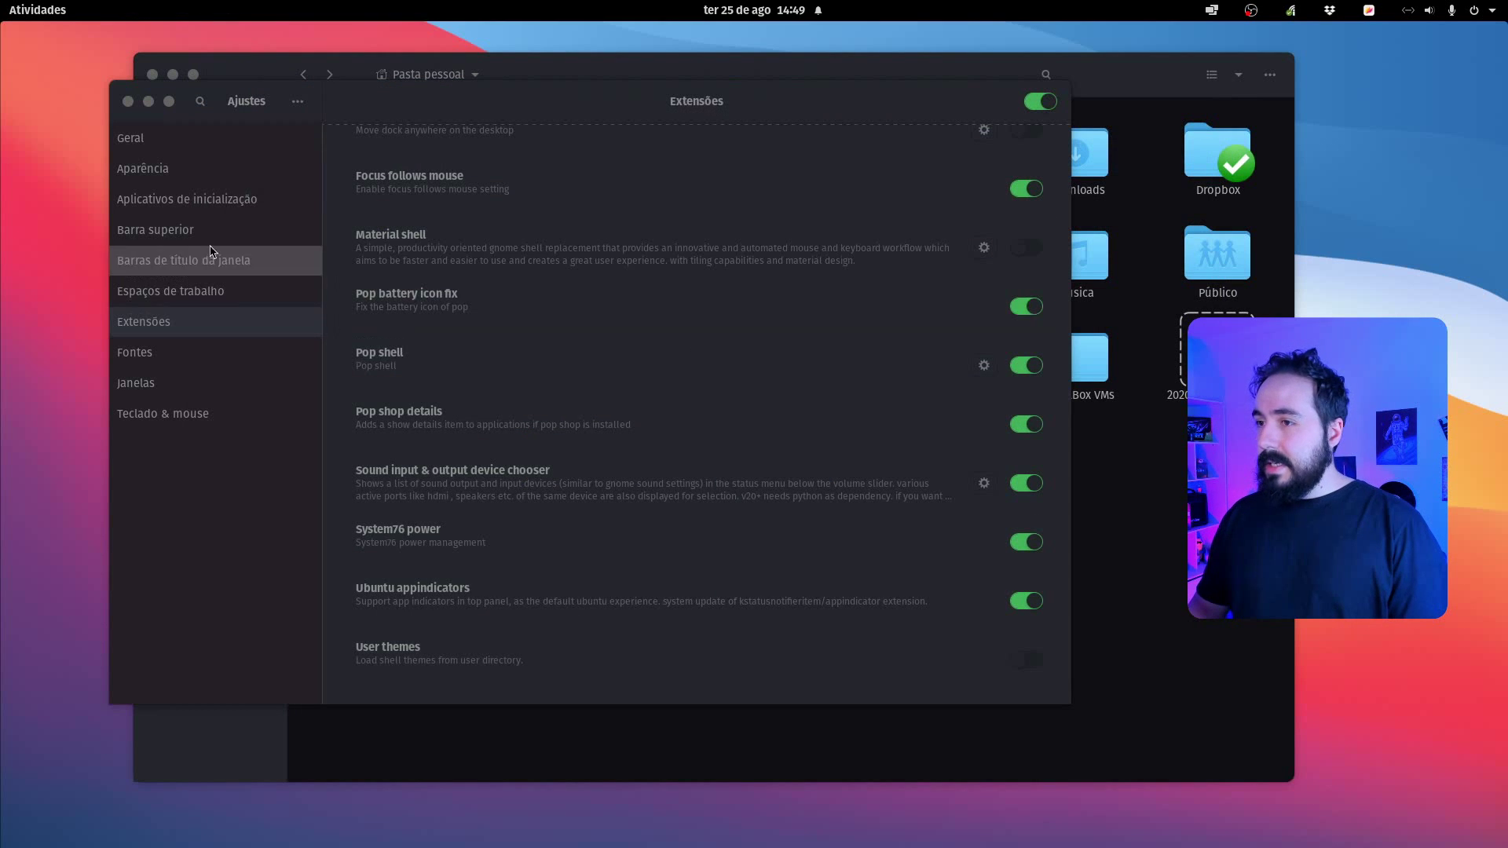
Restart Ajustes, set the Shell theme to Mkos-BigSur-Dark-gtk in the appearance settings, and close the window
{"action": "left_click", "coordinate": [206, 168]}
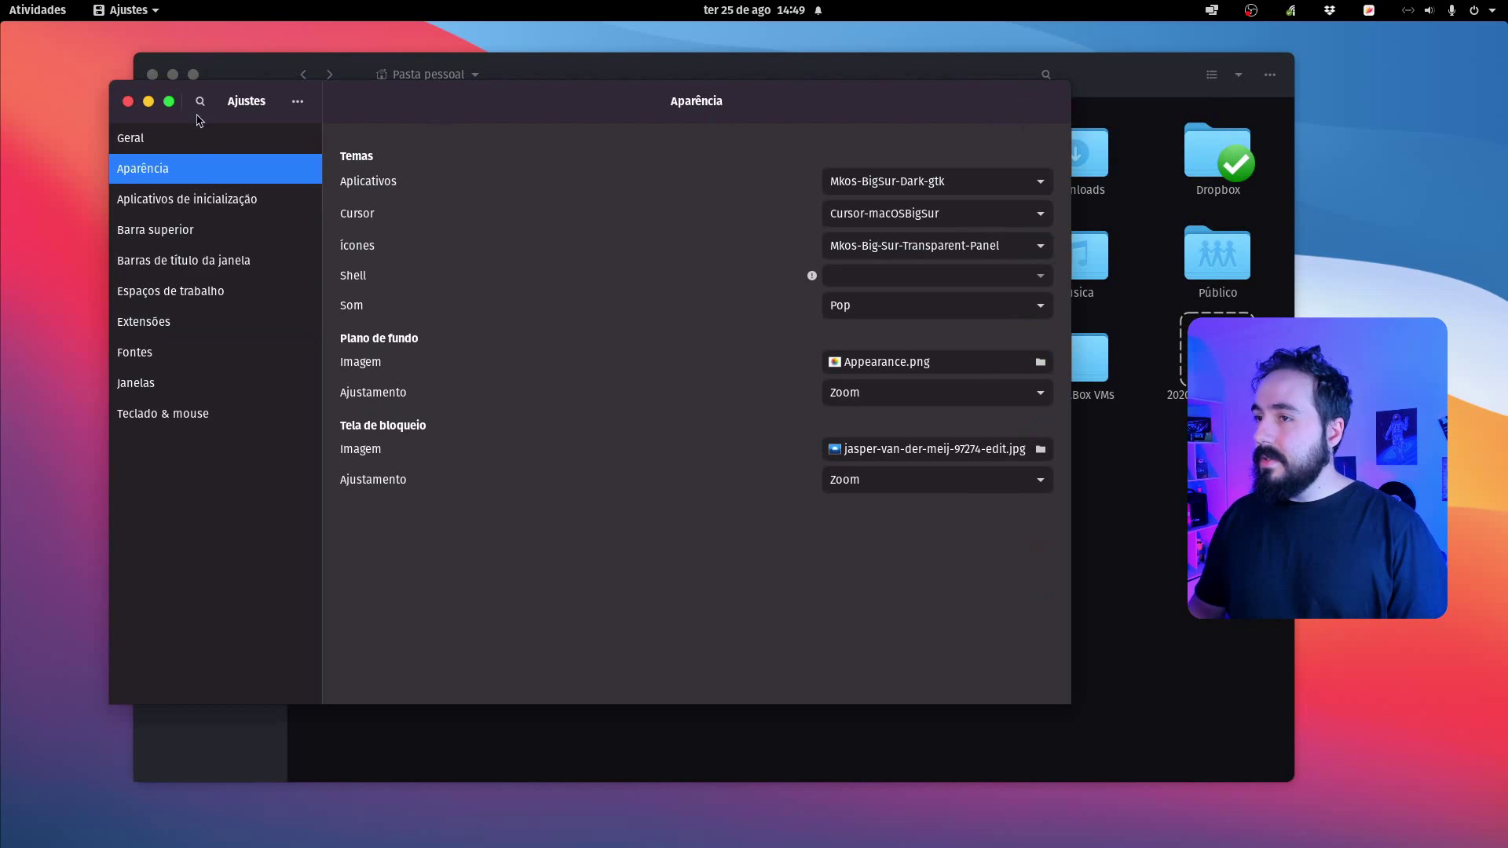
{"action": "left_click", "coordinate": [128, 101]}
{"action": "key", "text": "super"}
{"action": "type", "text": "aju"}
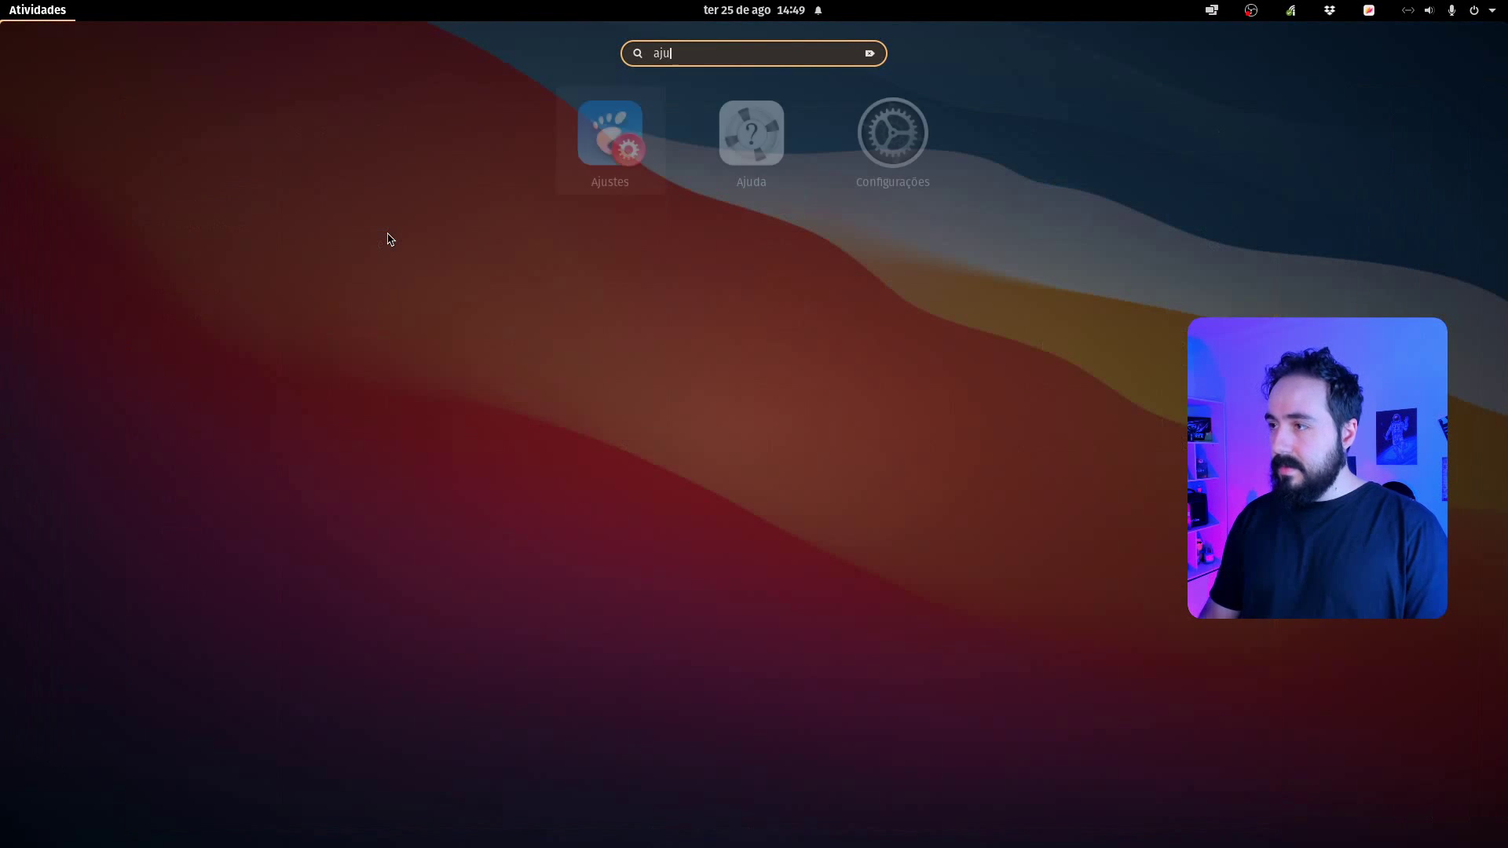
{"action": "key", "text": "Return"}
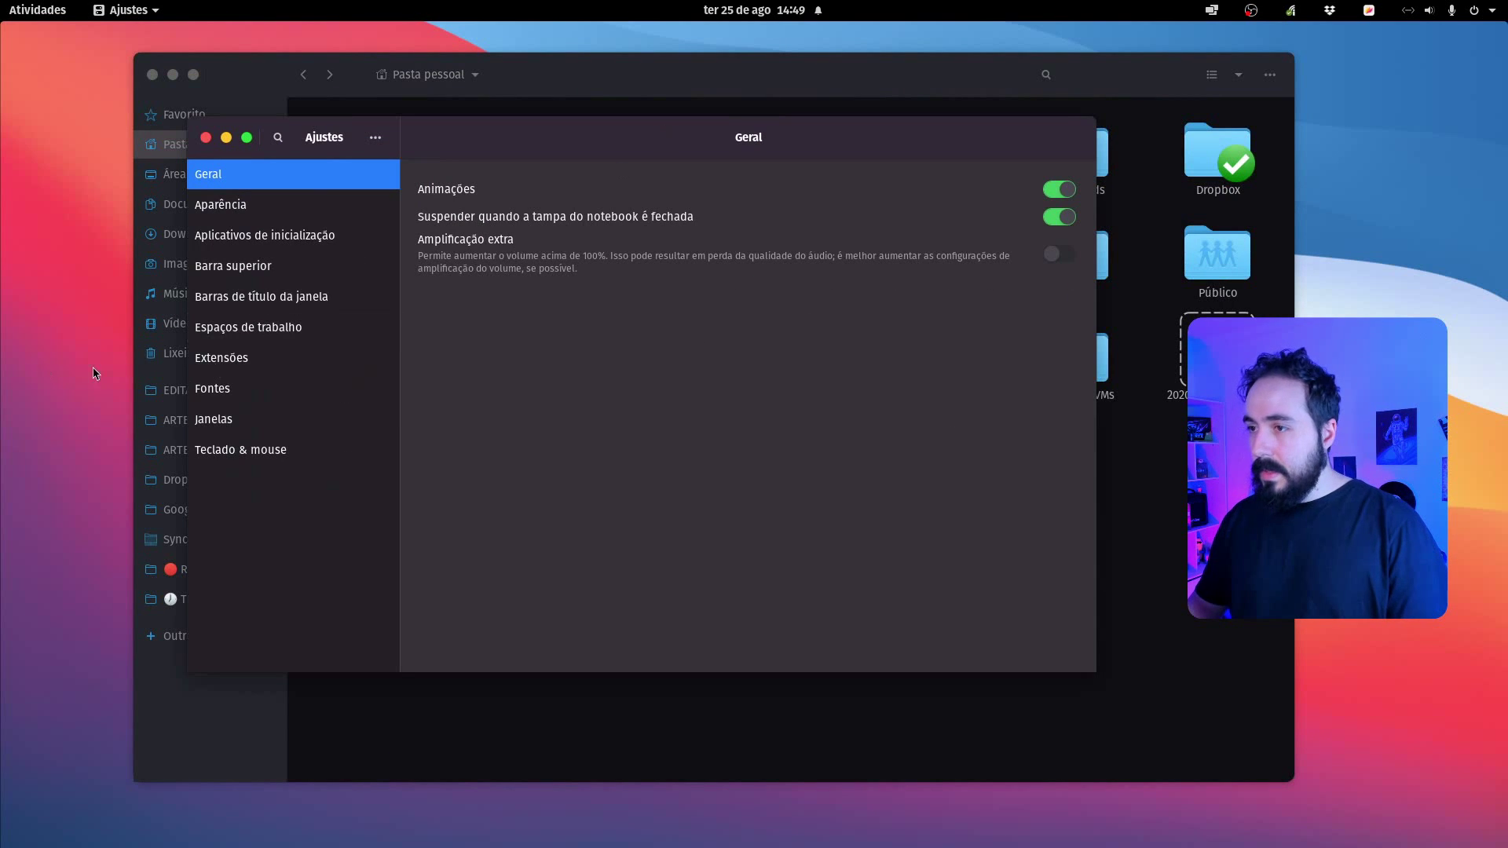
{"action": "left_click", "coordinate": [259, 213]}
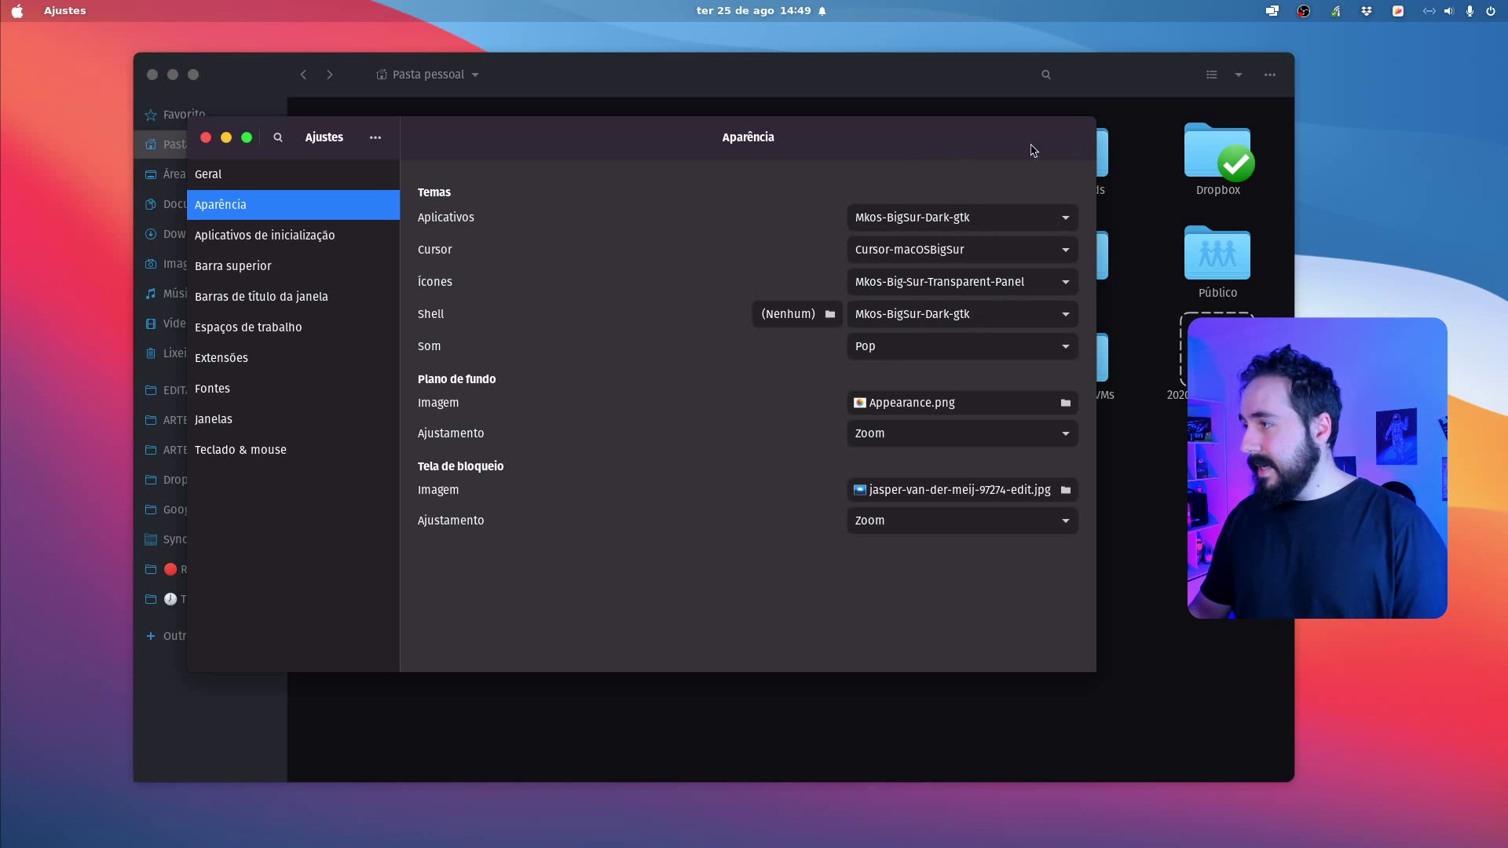
{"action": "left_click", "coordinate": [205, 138]}
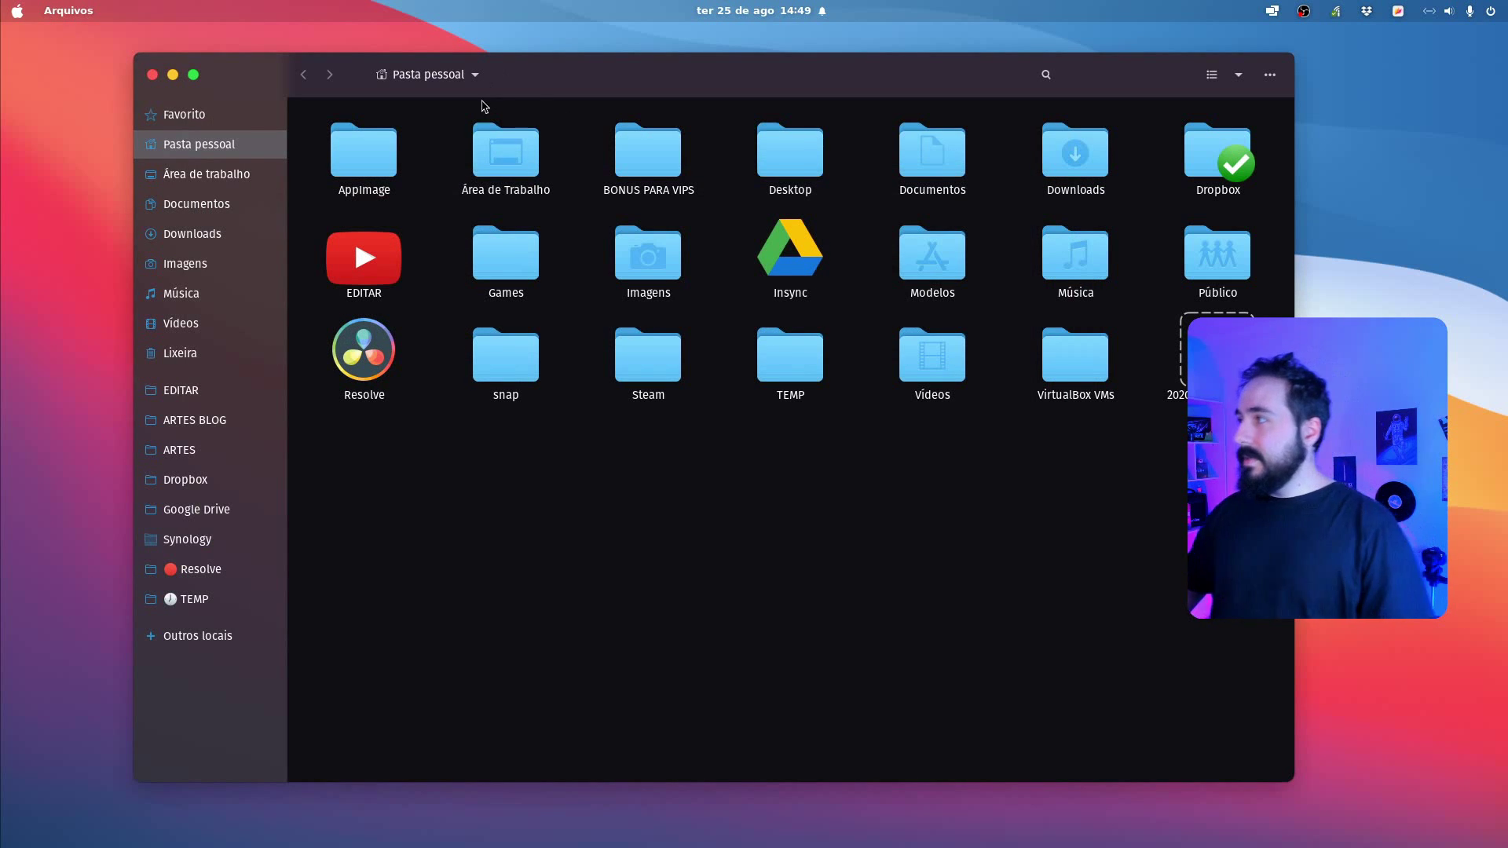
Examine the new shell theme on the bare desktop, in the activities overview and in the applications grid
{"action": "left_click", "coordinate": [20, 13]}
{"action": "left_click", "coordinate": [20, 15]}
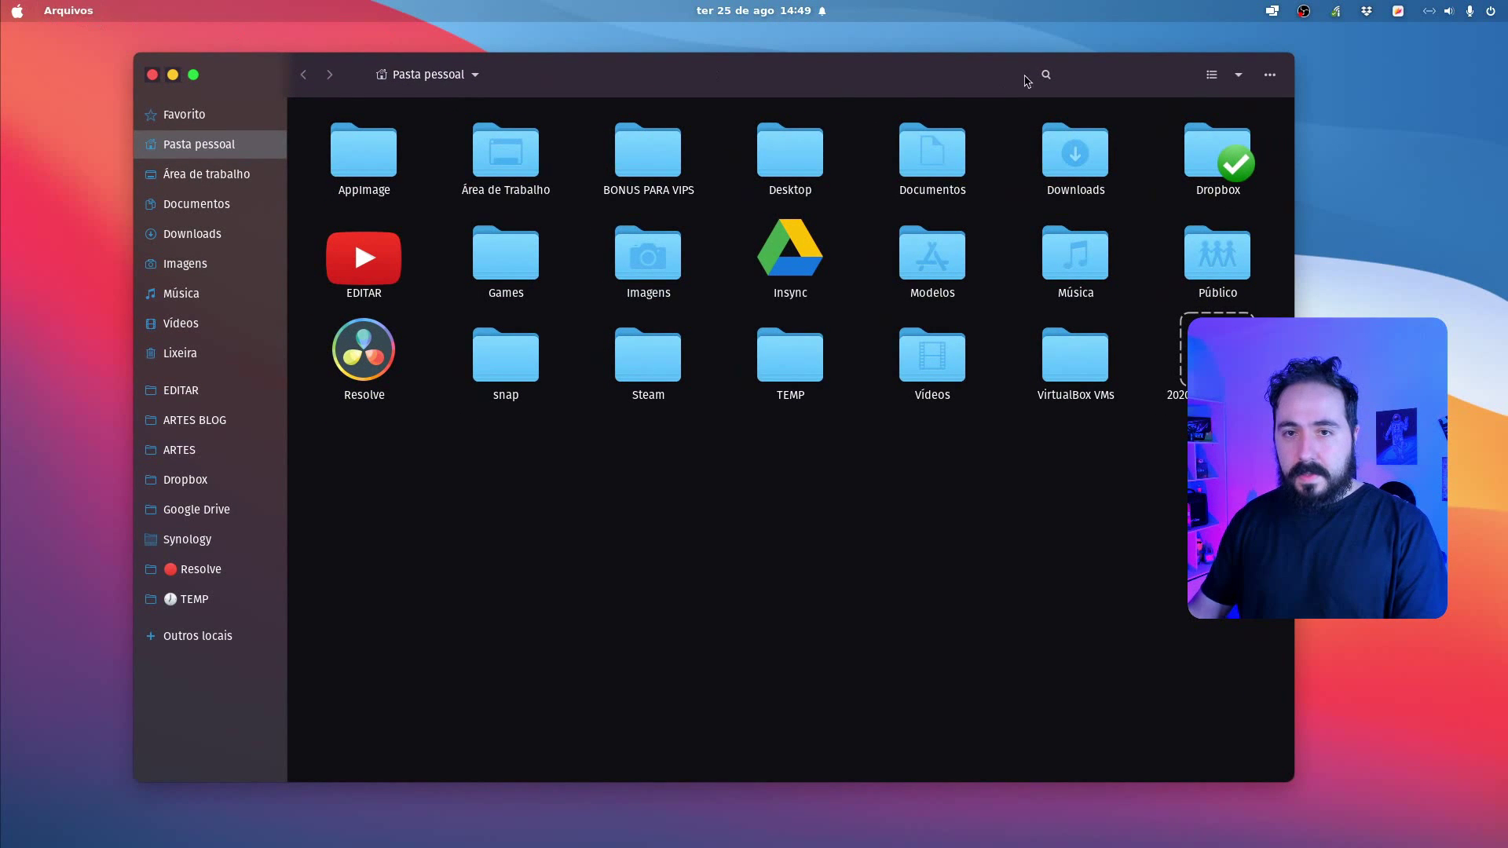
{"action": "double_click", "coordinate": [872, 60]}
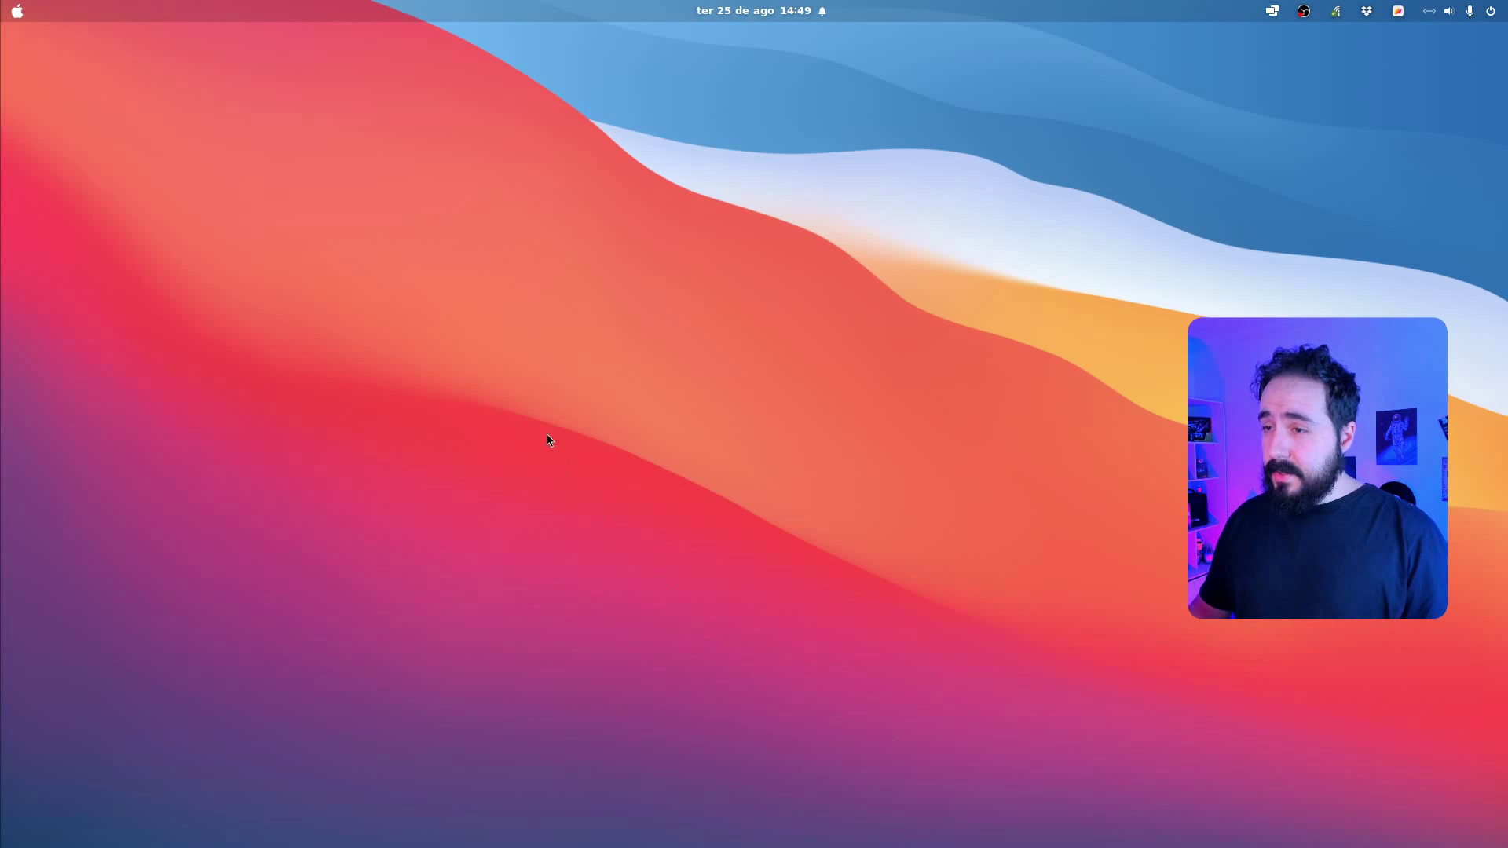
{"action": "key", "text": "super"}
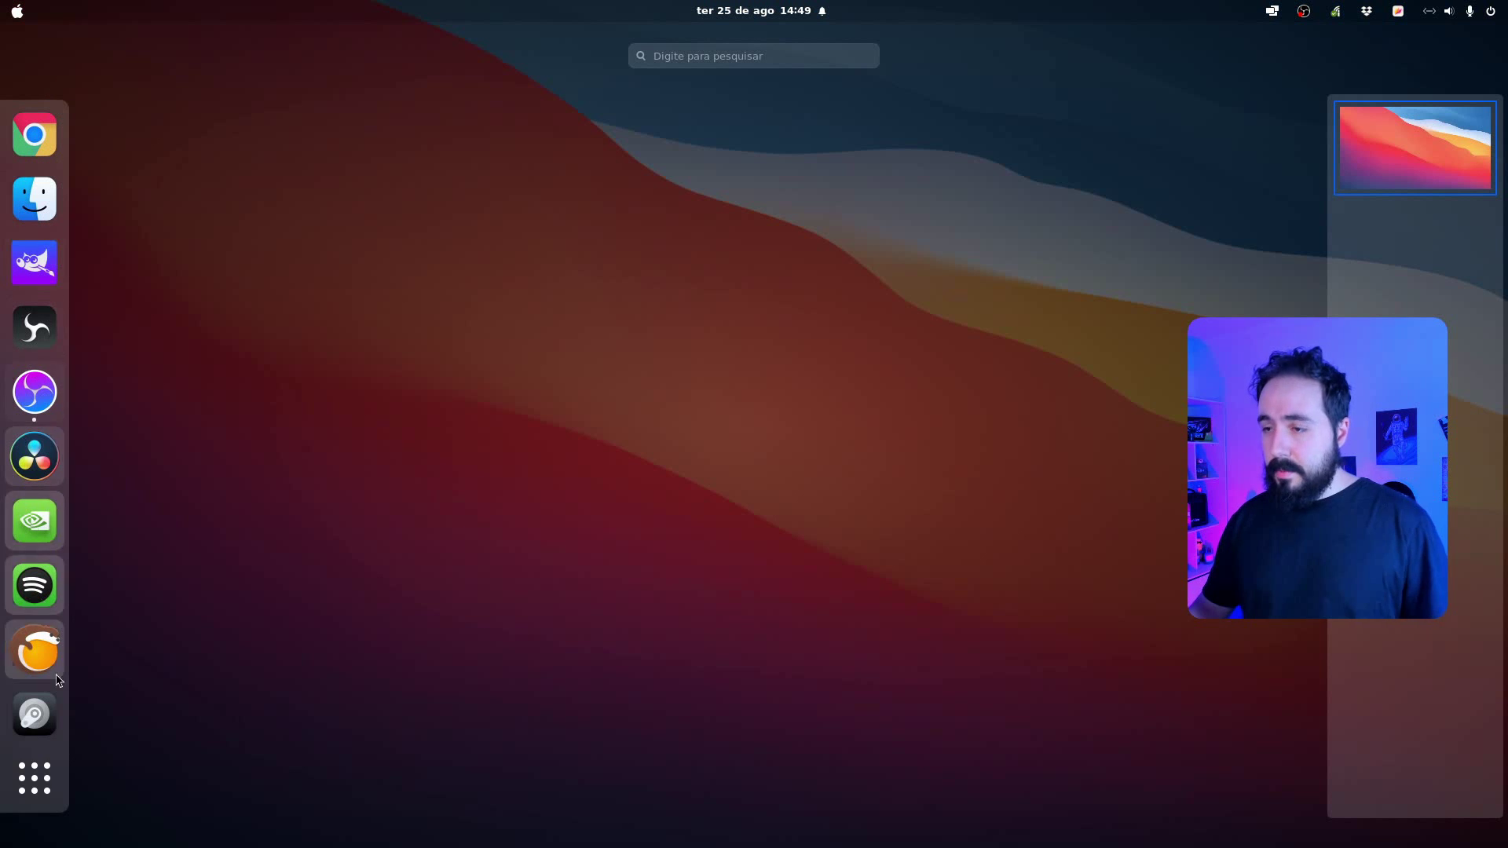
{"action": "left_click", "coordinate": [34, 777]}
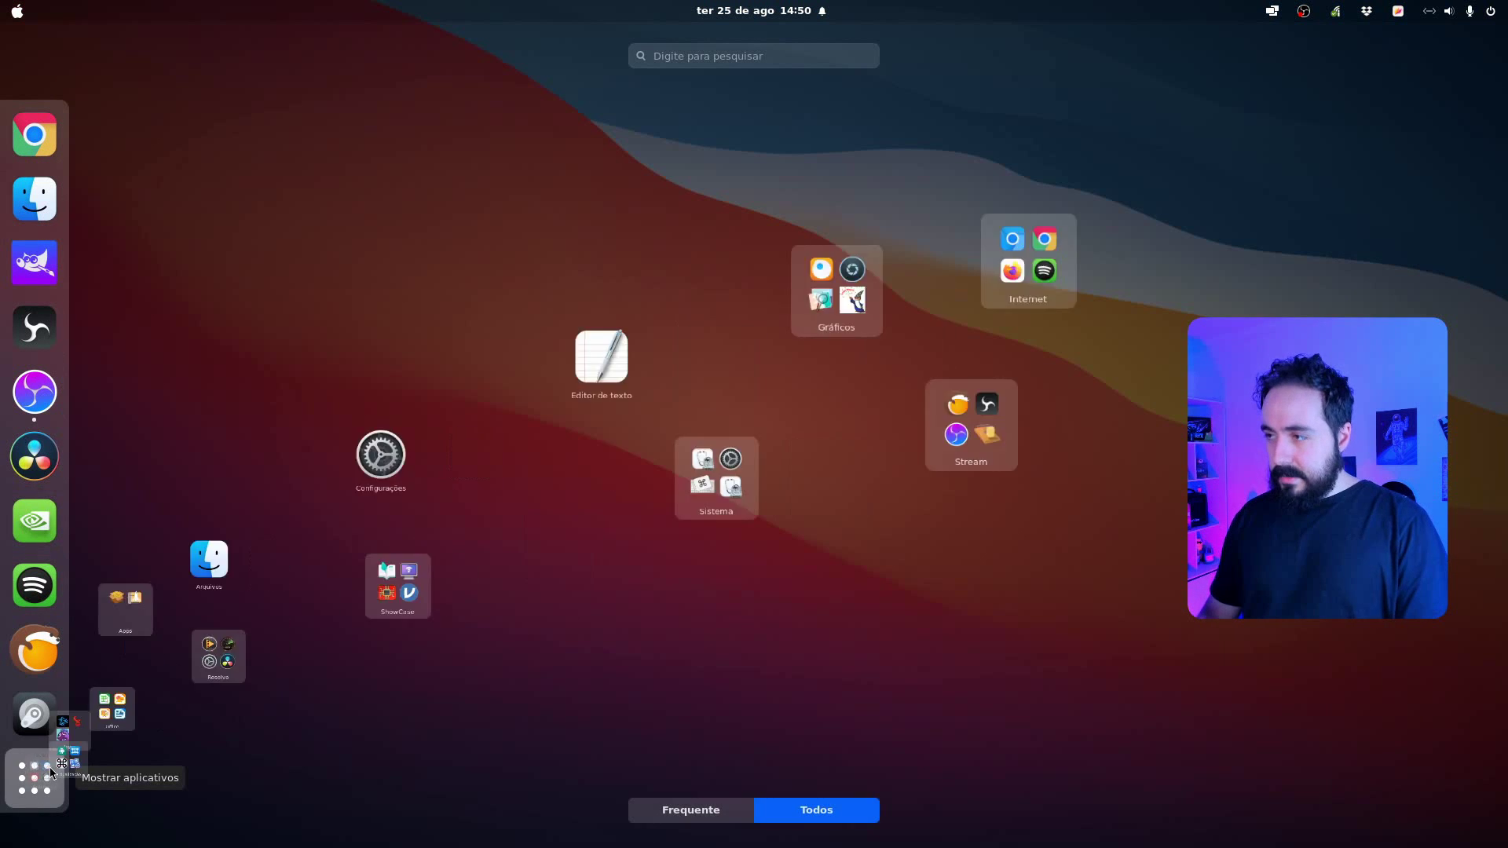
Reopen Ajustes and look through the installed extensions for a dock extension
{"action": "type", "text": "aju"}
{"action": "key", "text": "Return"}
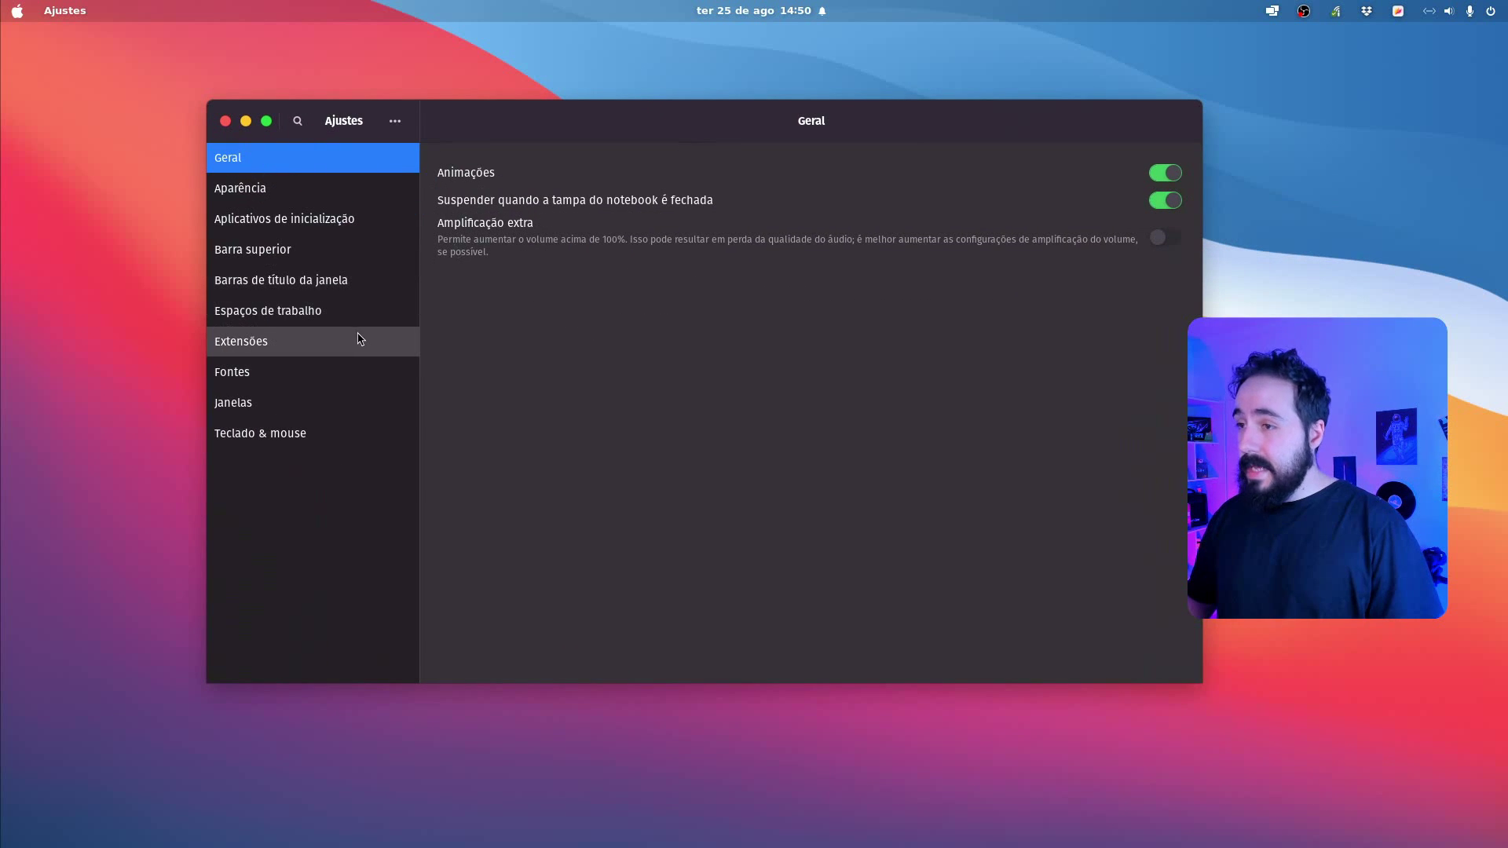
{"action": "left_click", "coordinate": [353, 336]}
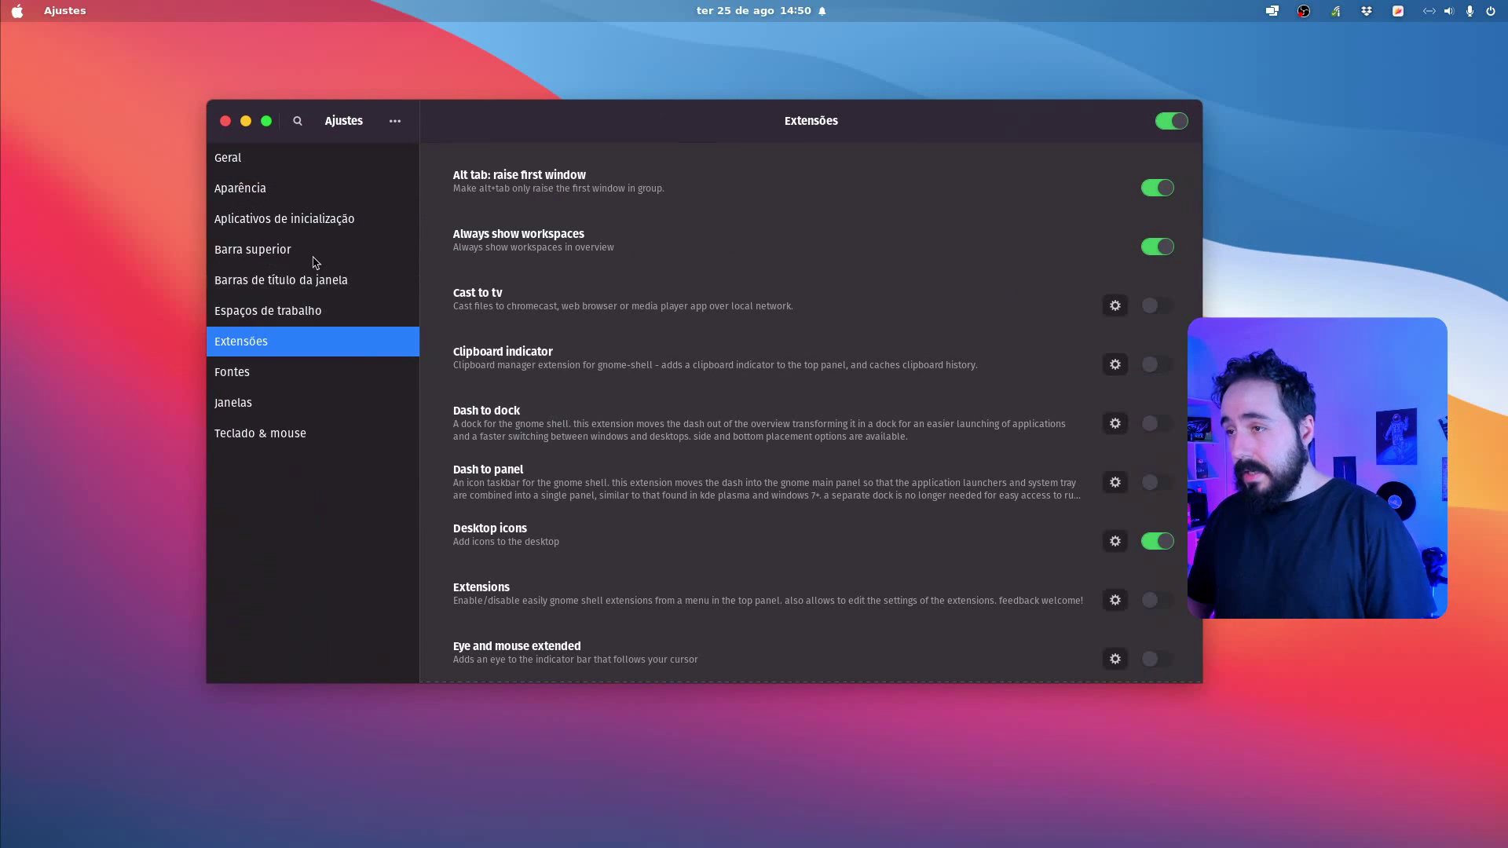
{"action": "scroll", "coordinate": [839, 420], "scroll_direction": "down", "scroll_amount": 1}
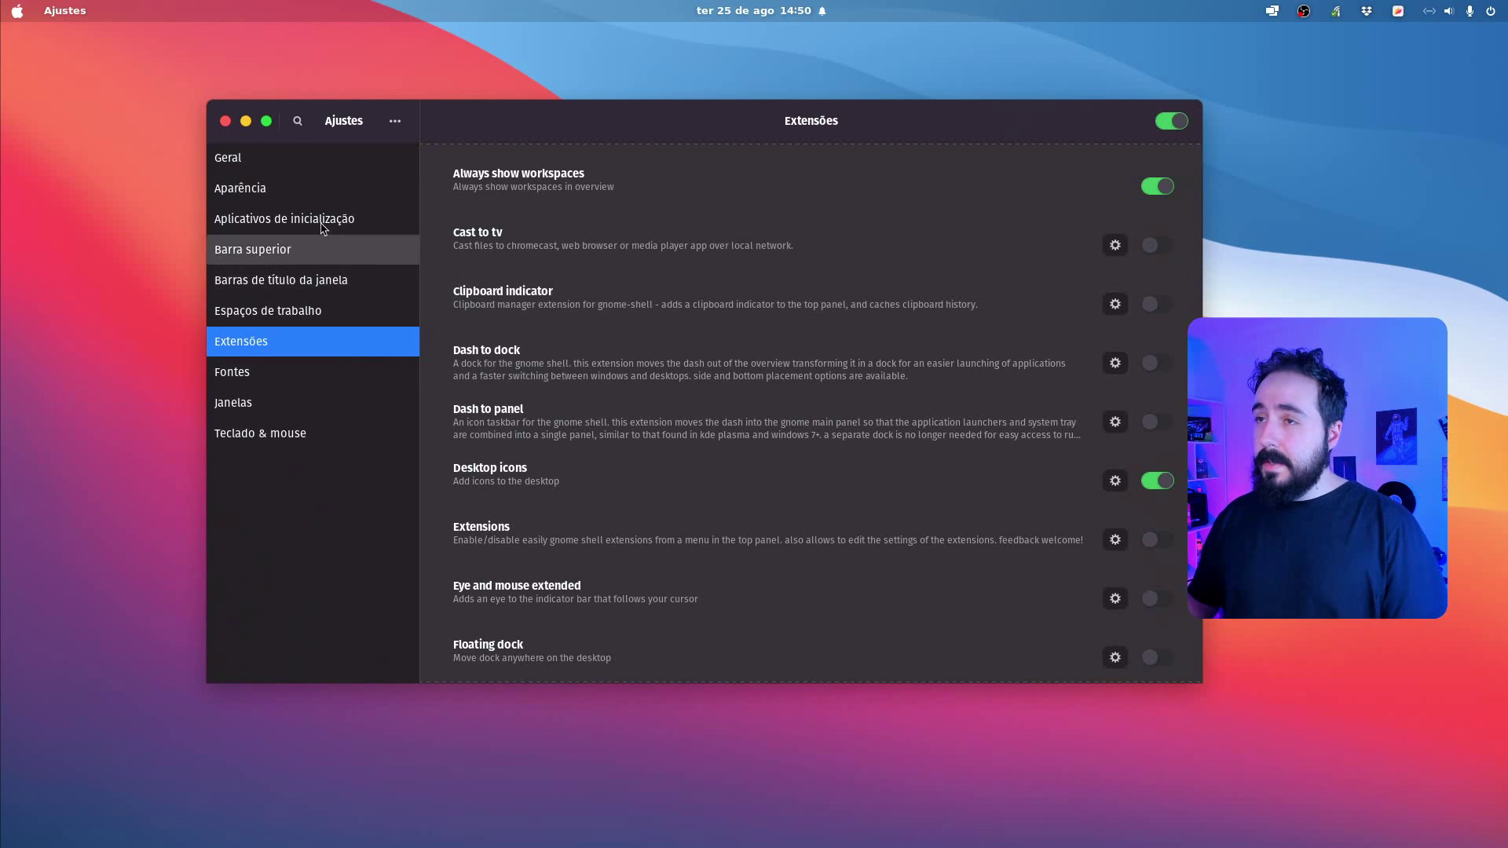
Open Firefox, search extensions.gnome.org for "dash to dock" and open the Dash to Dock extension page
{"action": "key", "text": "super"}
{"action": "type", "text": "firef"}
{"action": "key", "text": "Return"}
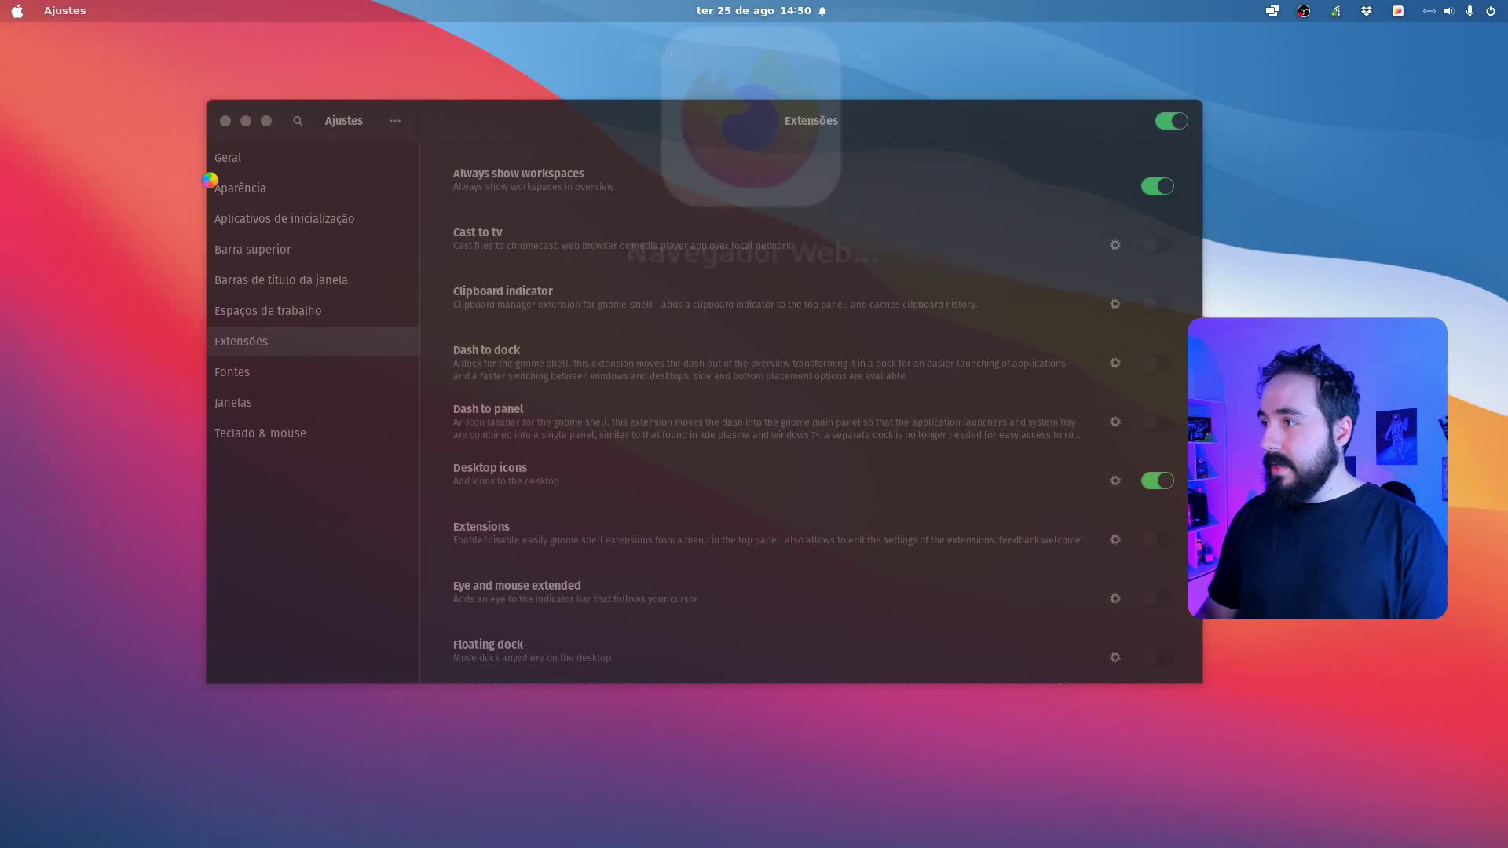
{"action": "type", "text": "extensions.gnome.org"}
{"action": "key", "text": "Return"}
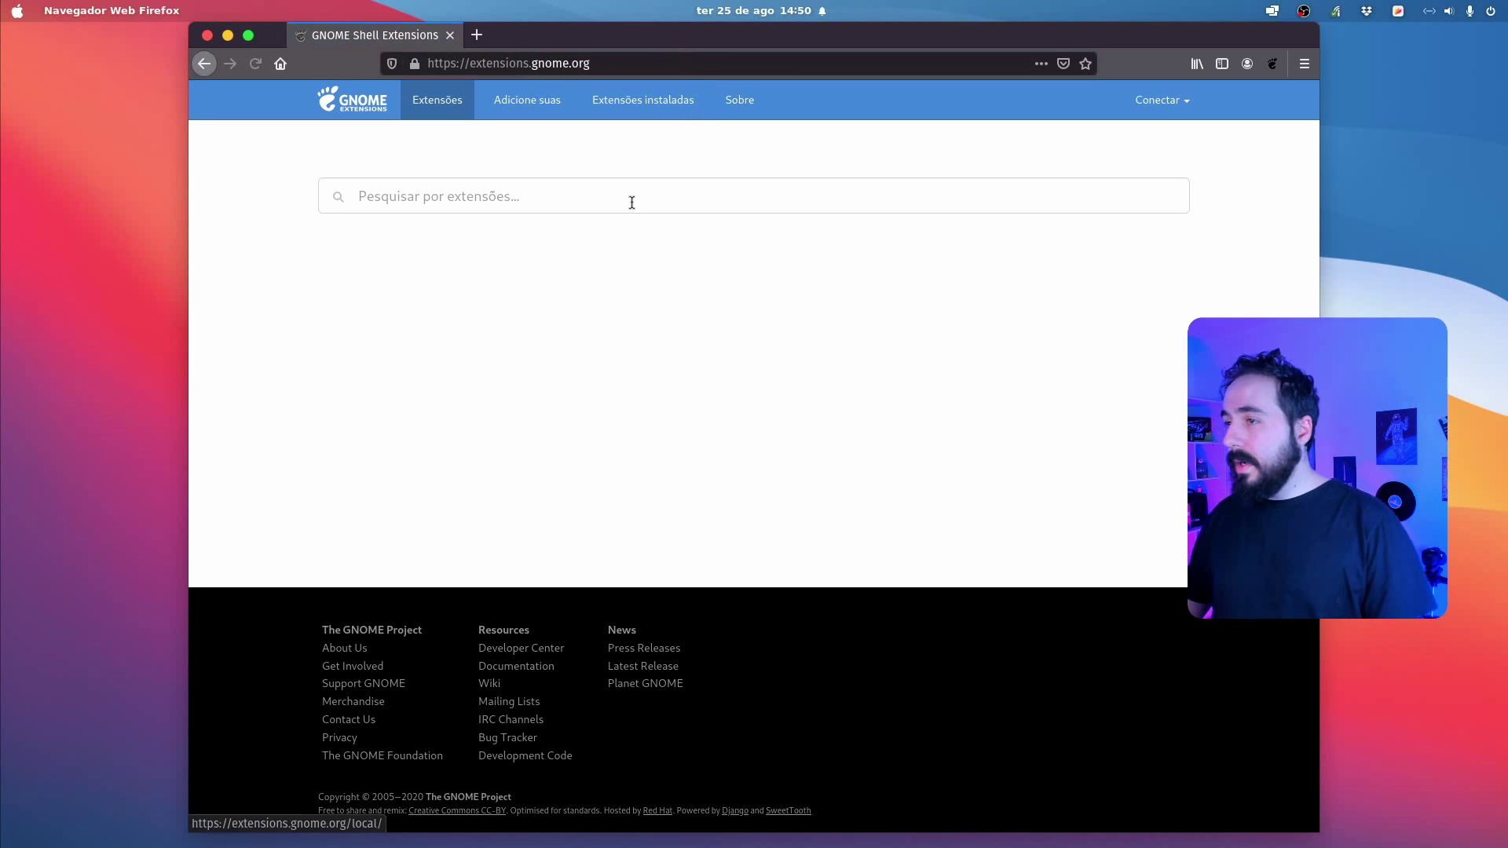
{"action": "left_click", "coordinate": [631, 203]}
{"action": "type", "text": "d"}
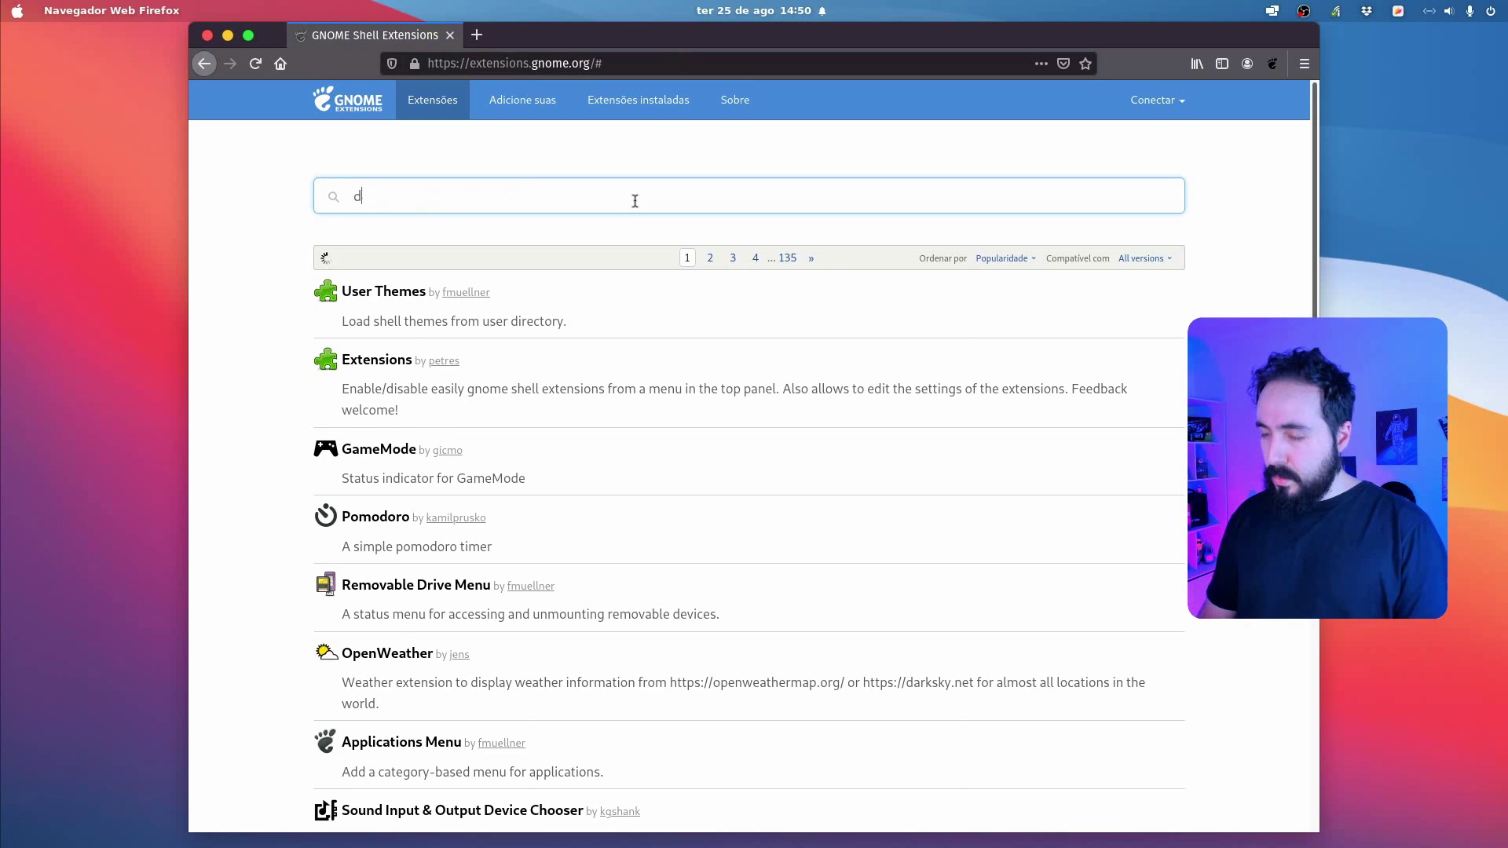
{"action": "type", "text": "ash to dock"}
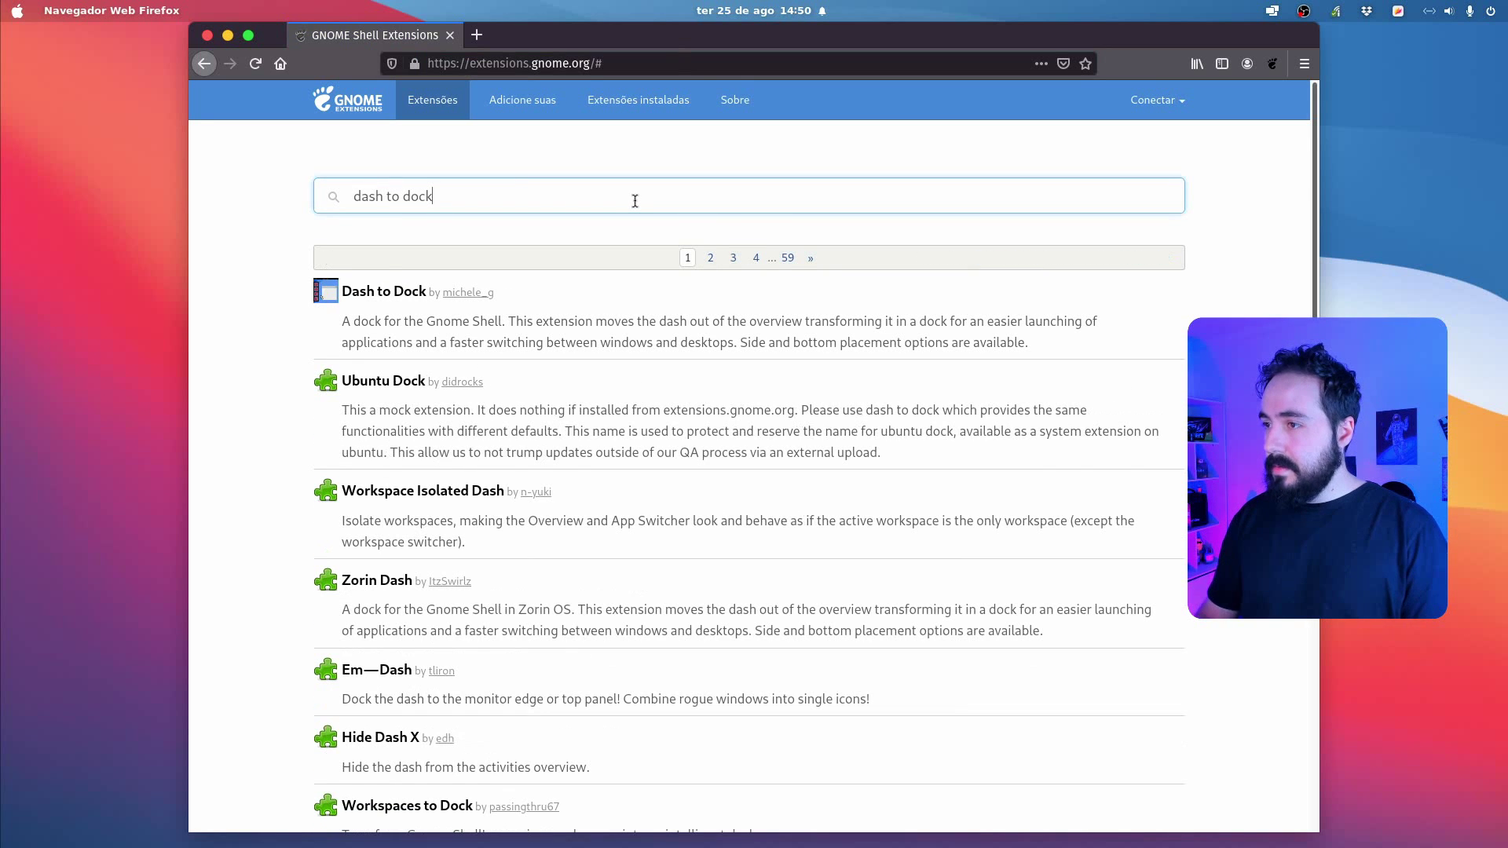
{"action": "left_click", "coordinate": [407, 292]}
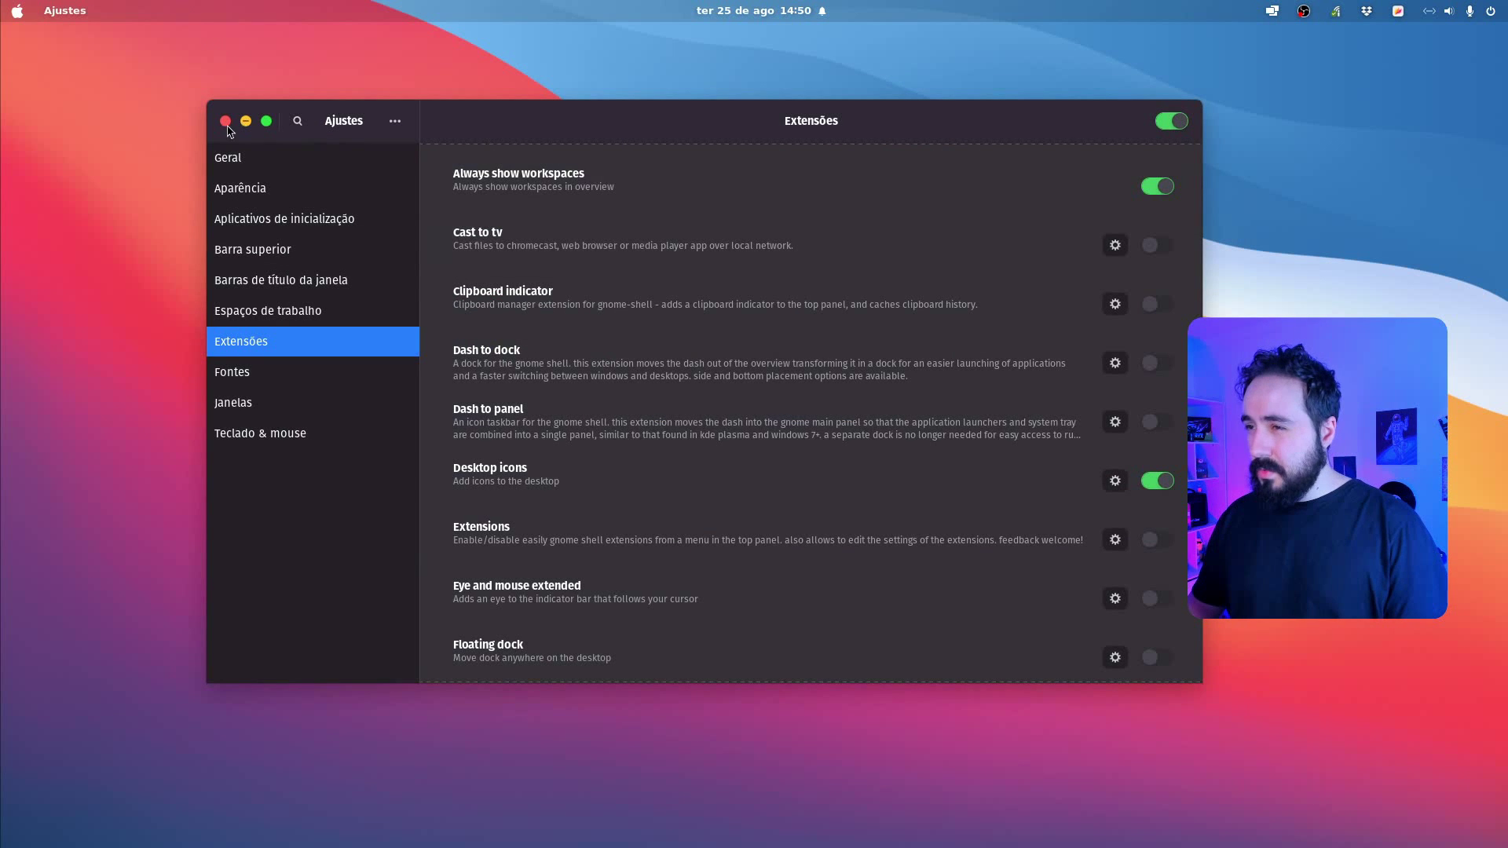
Close Ajustes and launch the GNOME Extensões app from the activities search
{"action": "left_click", "coordinate": [227, 123]}
{"action": "key", "text": "super"}
{"action": "type", "text": "ajus"}
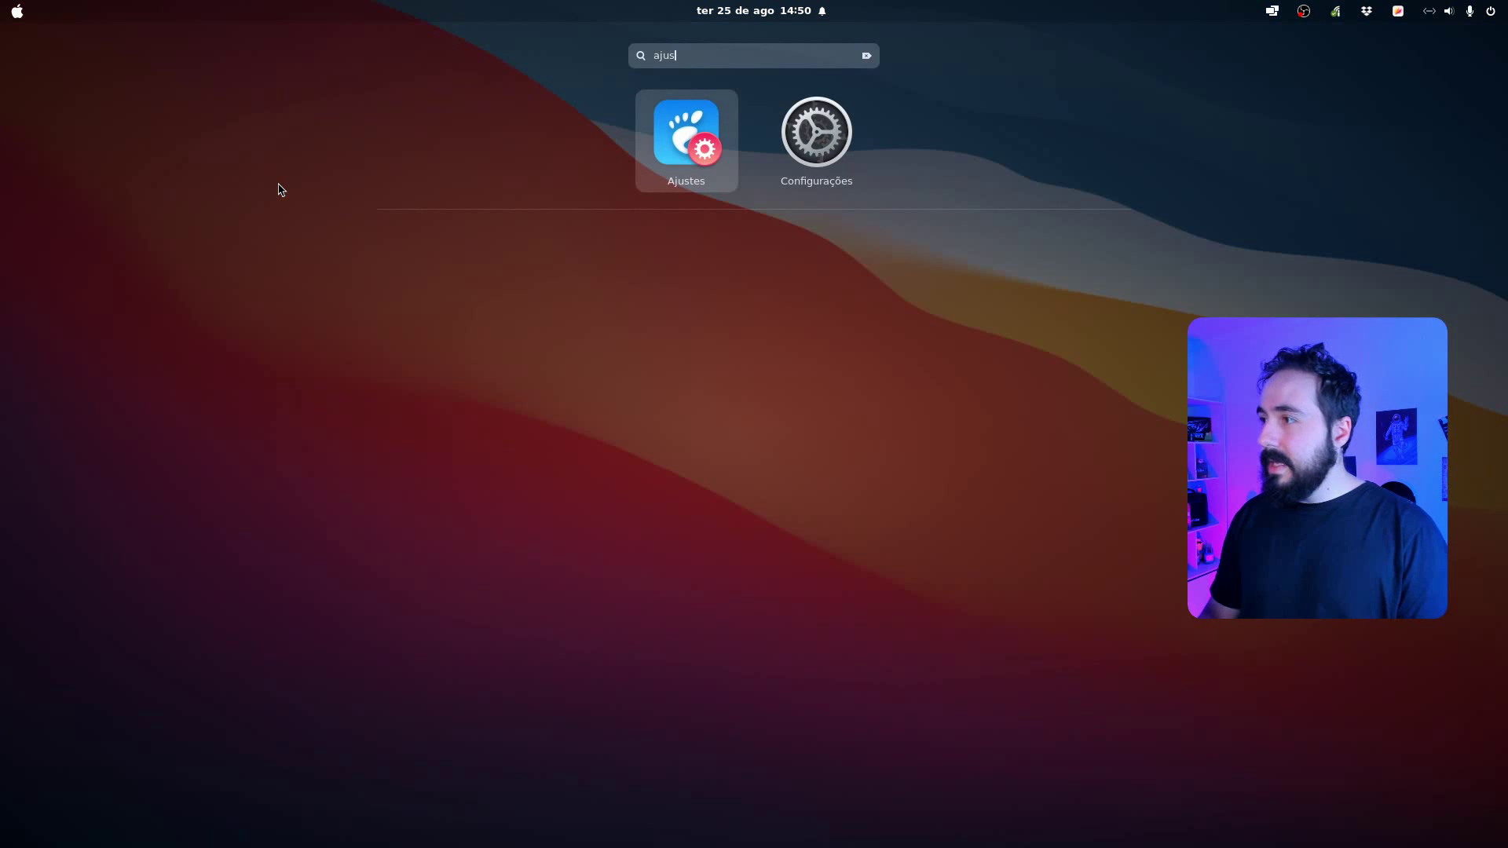
{"action": "key", "text": "BackSpace"}
{"action": "key", "text": "BackSpace"}
{"action": "key", "text": "BackSpace"}
{"action": "key", "text": "BackSpace"}
{"action": "type", "text": "ex"}
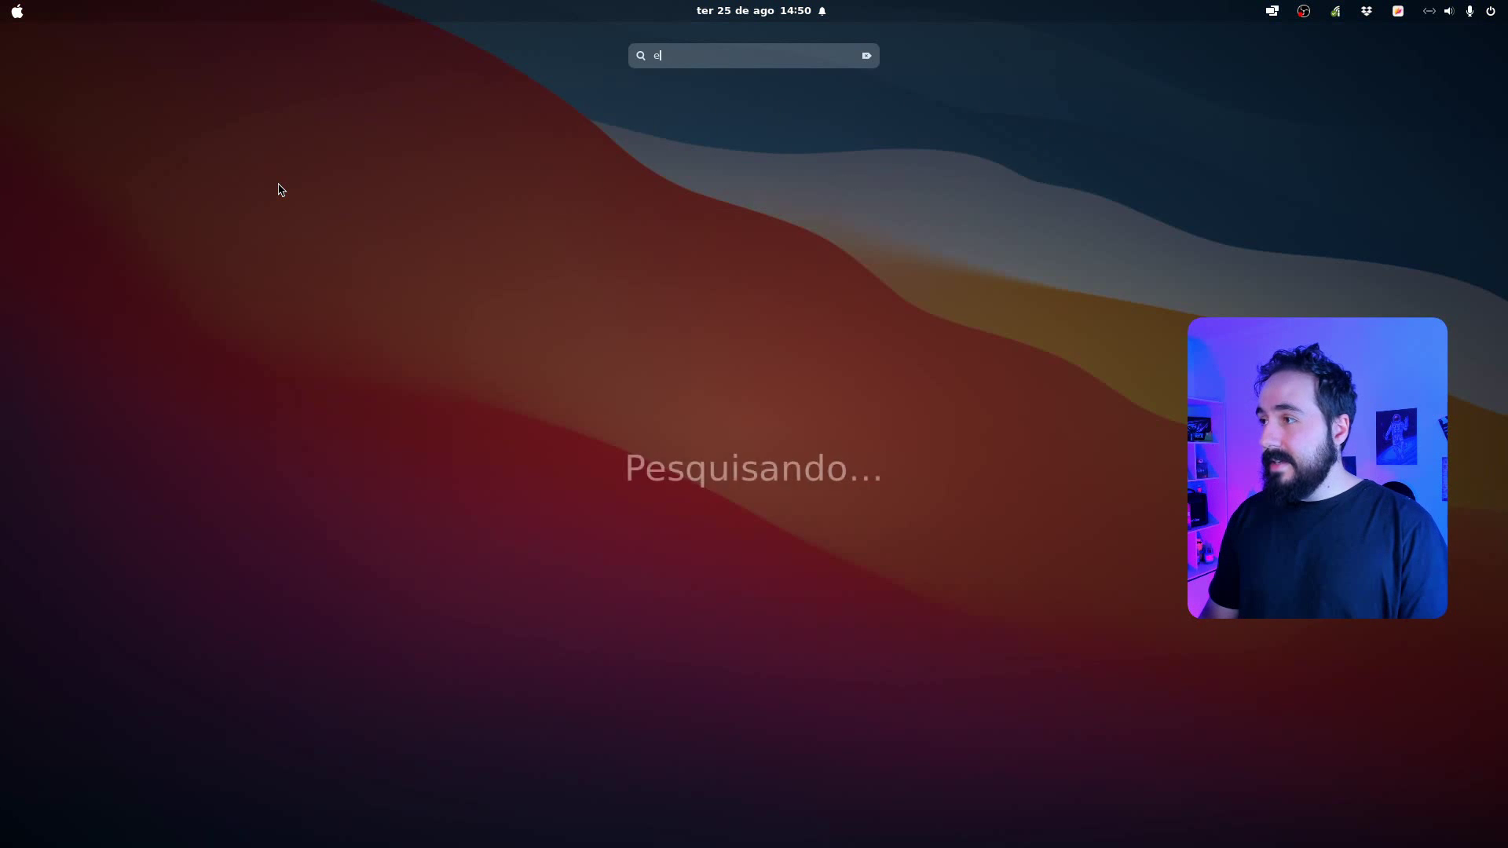
{"action": "key", "text": "Return"}
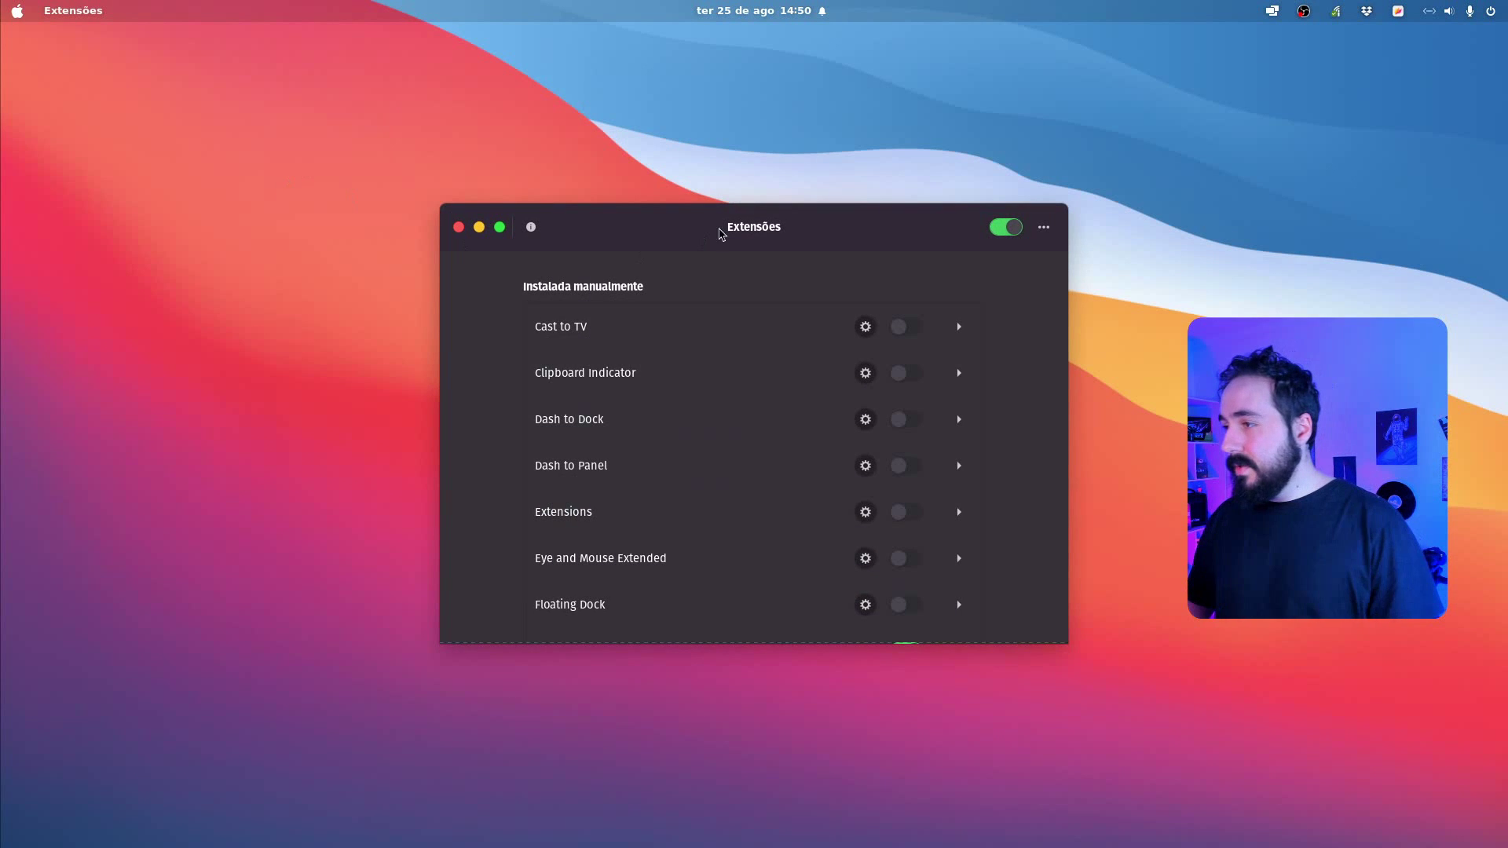
Reposition and enlarge the Extensões window, turn on the Dash to Dock extension and close the window
{"action": "left_click_drag", "start_coordinate": [749, 227], "coordinate": [590, 110]}
{"action": "scroll", "coordinate": [908, 532], "scroll_direction": "down", "scroll_amount": 10}
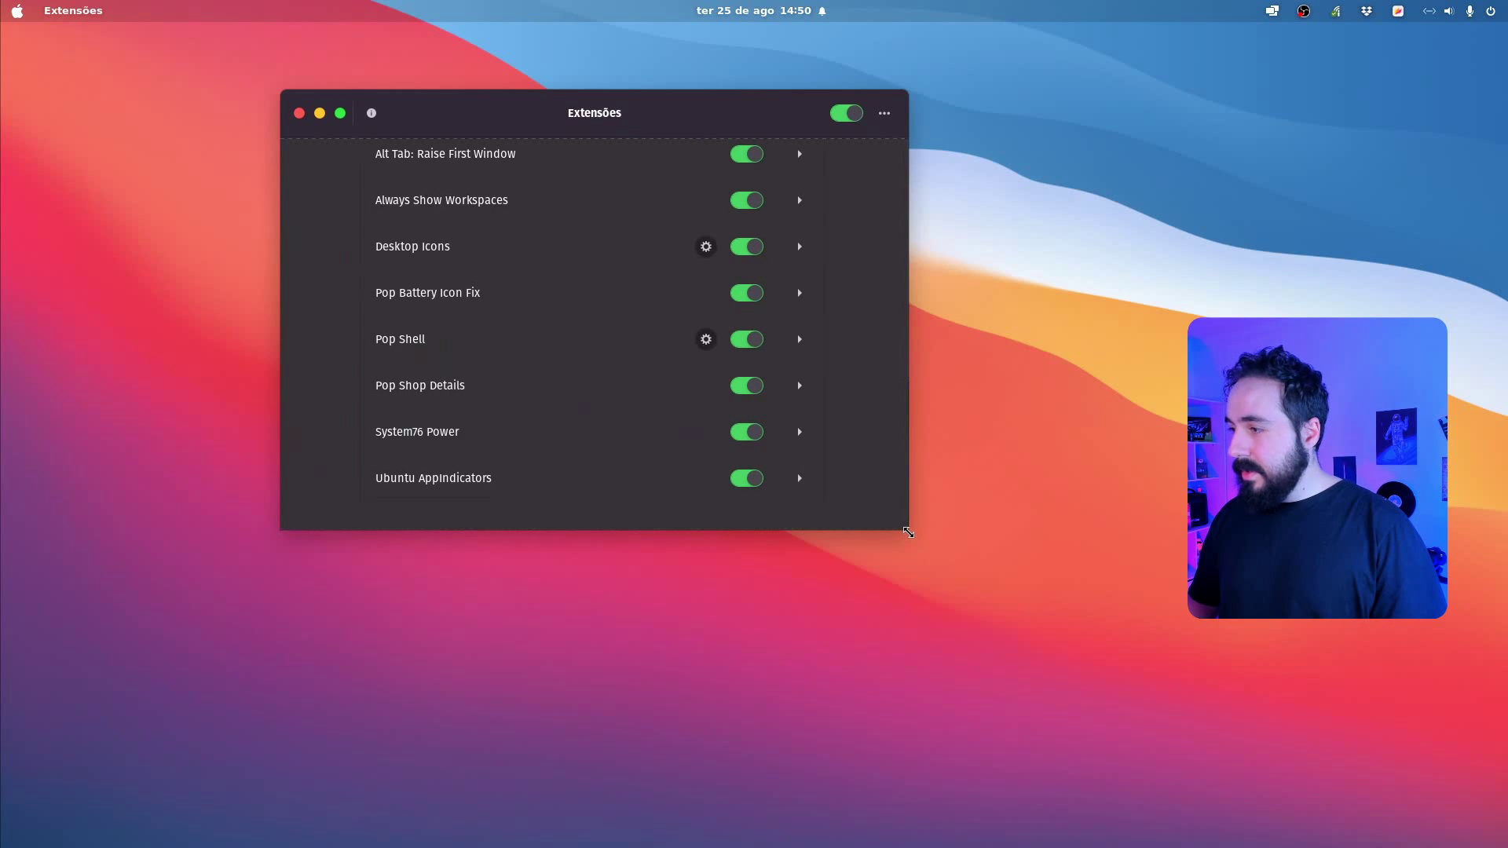
{"action": "left_click_drag", "start_coordinate": [908, 532], "coordinate": [1114, 667]}
{"action": "scroll", "coordinate": [744, 475], "scroll_direction": "up", "scroll_amount": 8}
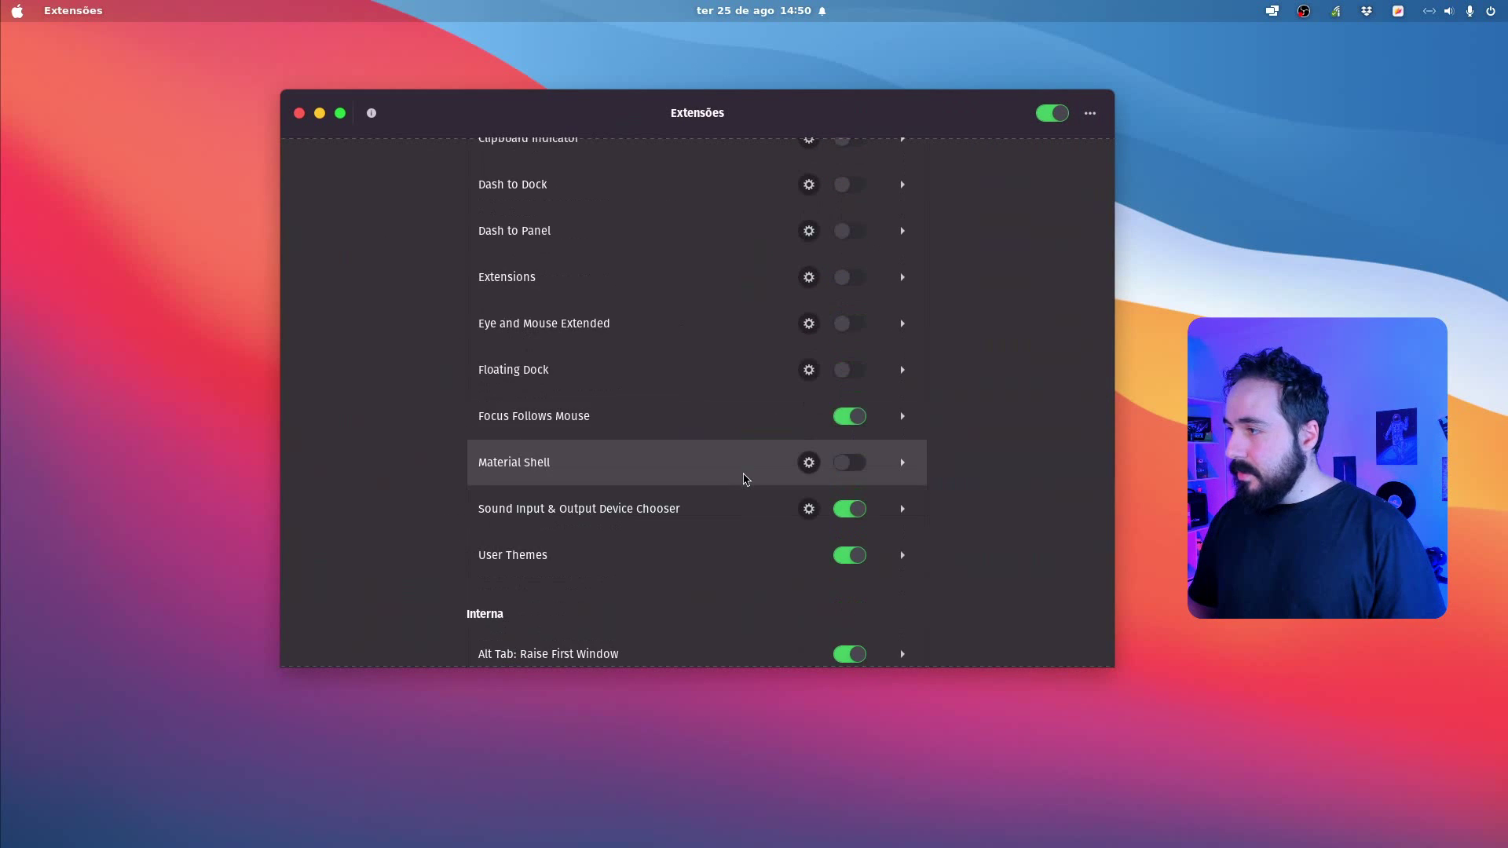
{"action": "scroll", "coordinate": [744, 470], "scroll_direction": "up", "scroll_amount": 1}
{"action": "left_click", "coordinate": [849, 306]}
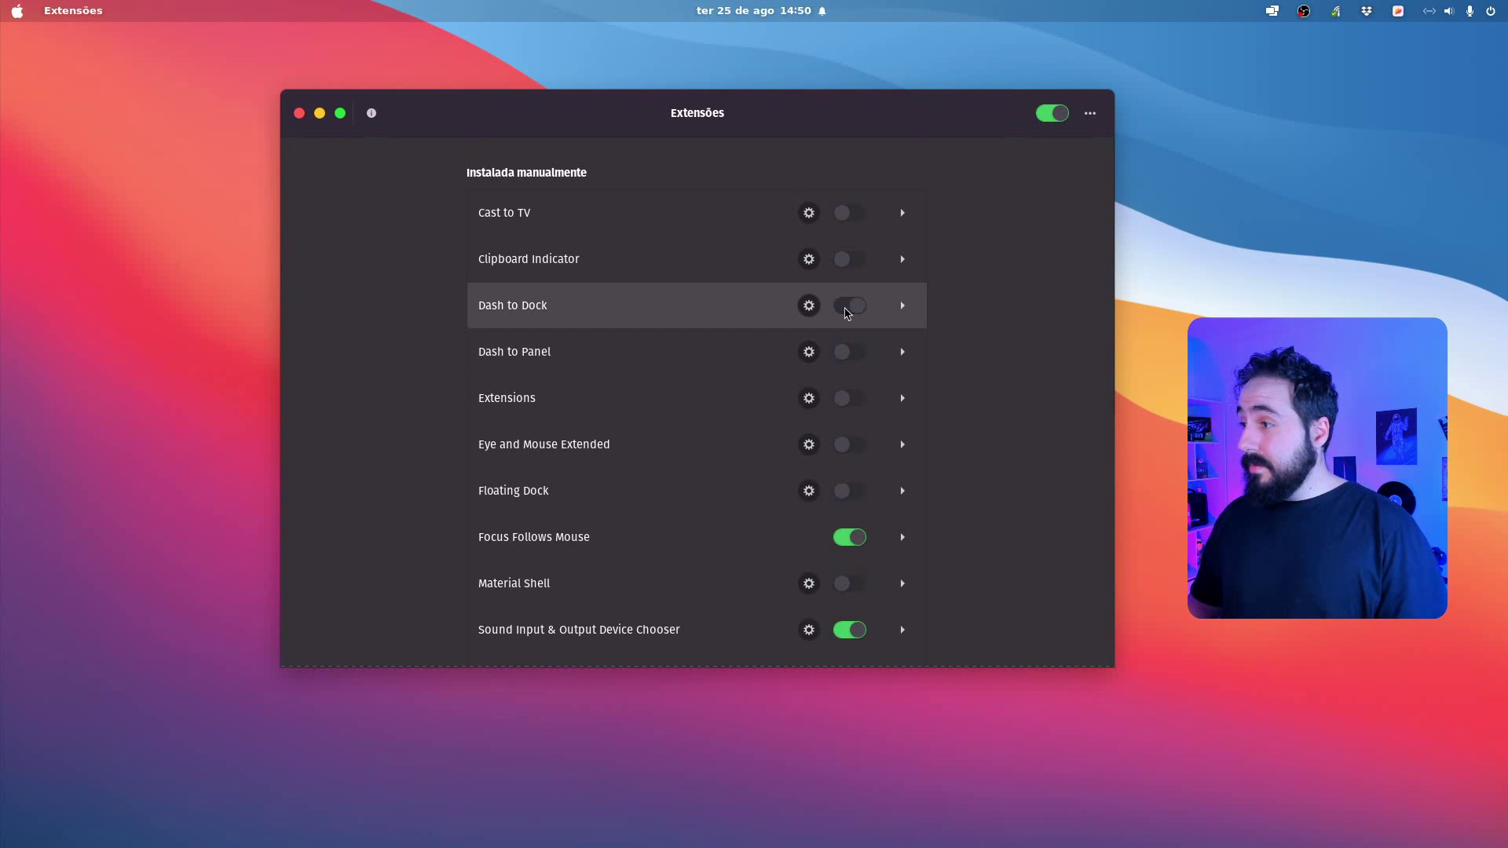
{"action": "left_click", "coordinate": [299, 114]}
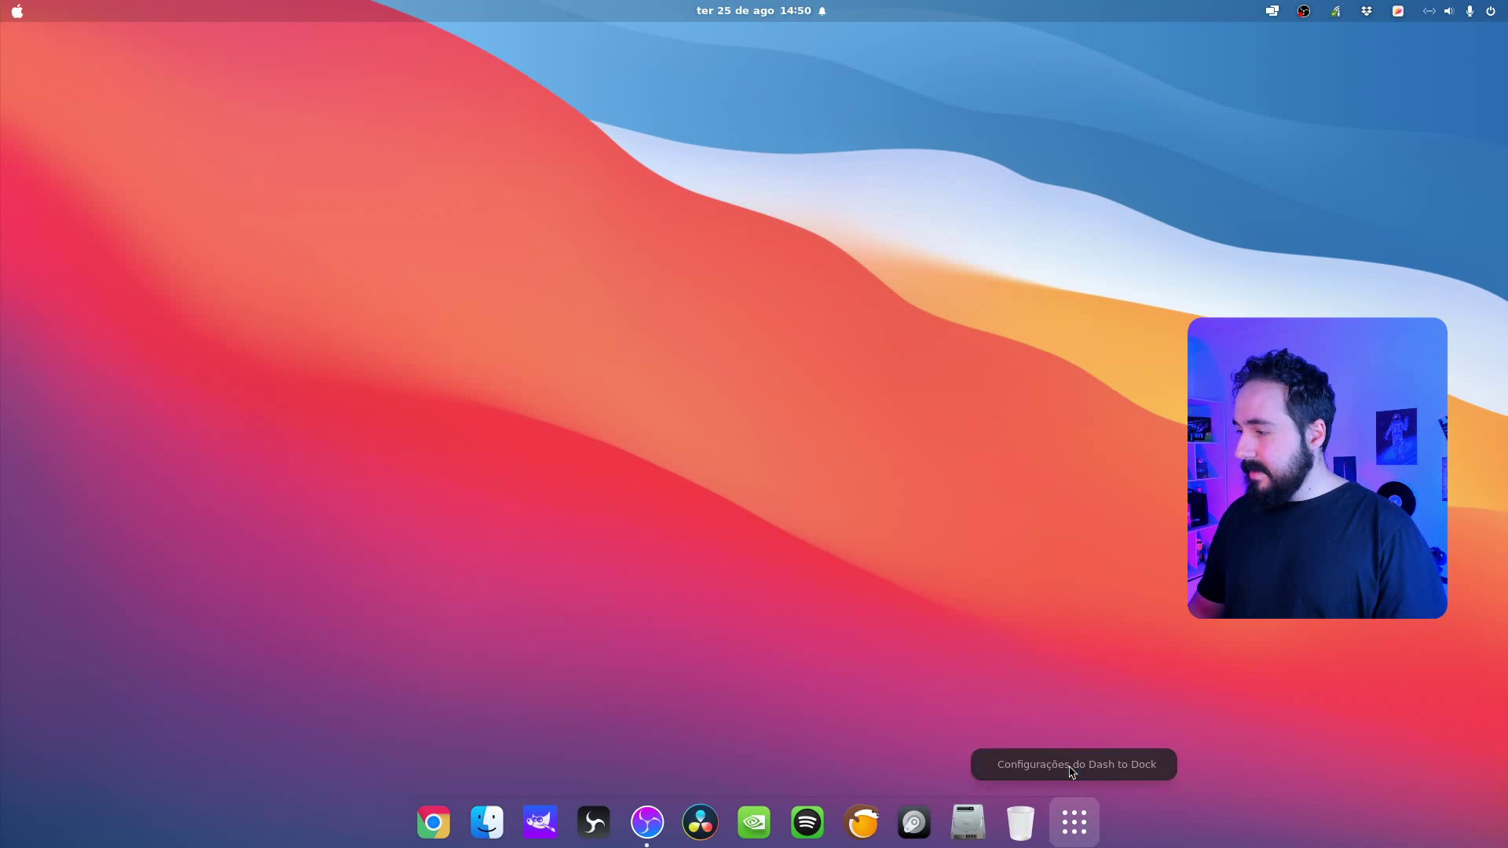
Open the Dash to Dock settings from the dock, try the Esquerda screen position and return it to Embaixo
{"action": "left_click", "coordinate": [1072, 766]}
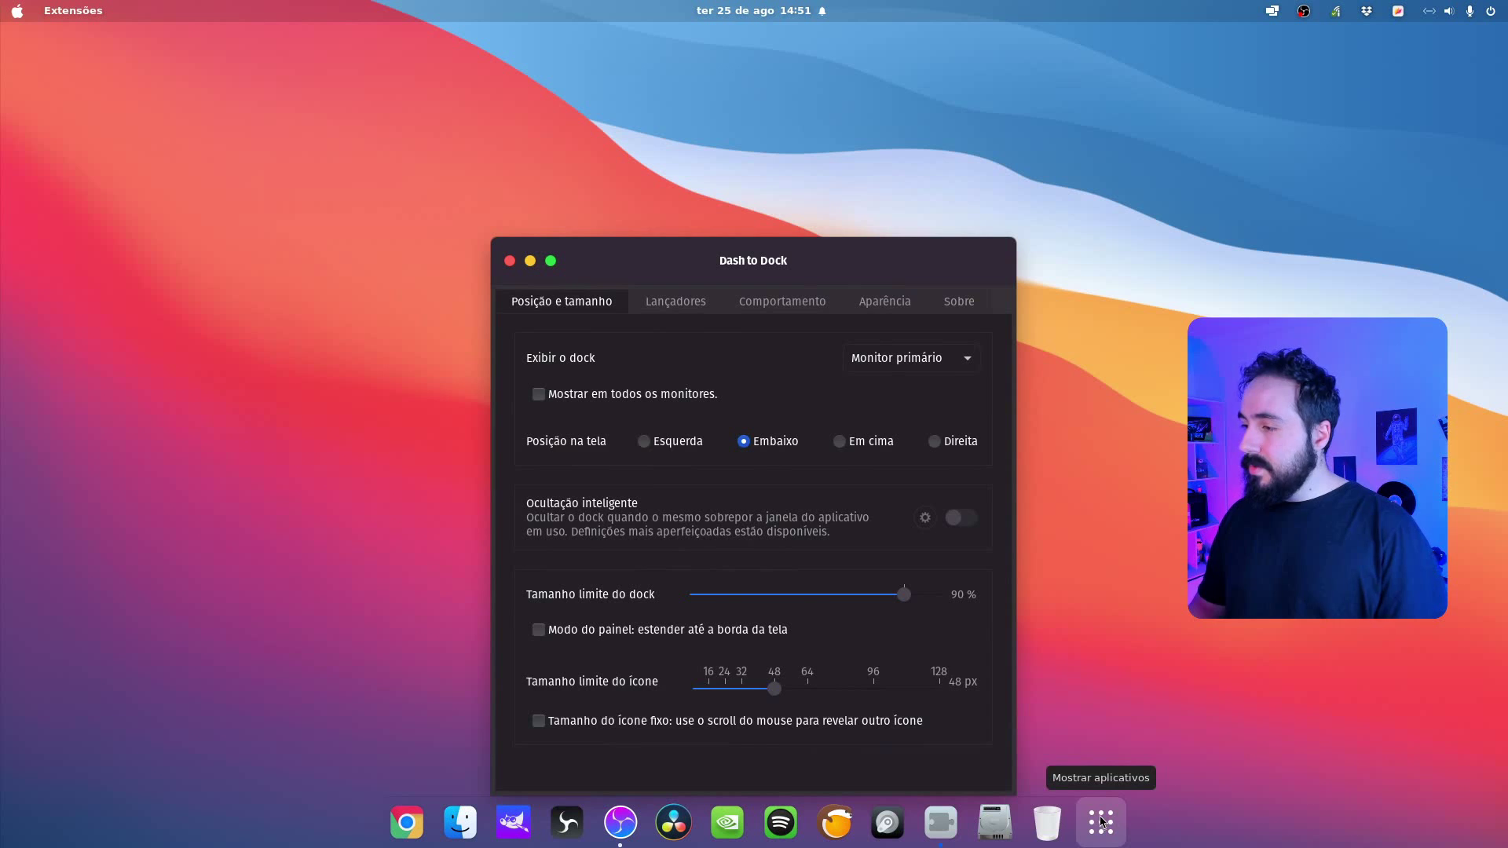
{"action": "left_click_drag", "start_coordinate": [811, 254], "coordinate": [733, 155]}
{"action": "left_click", "coordinate": [581, 345]}
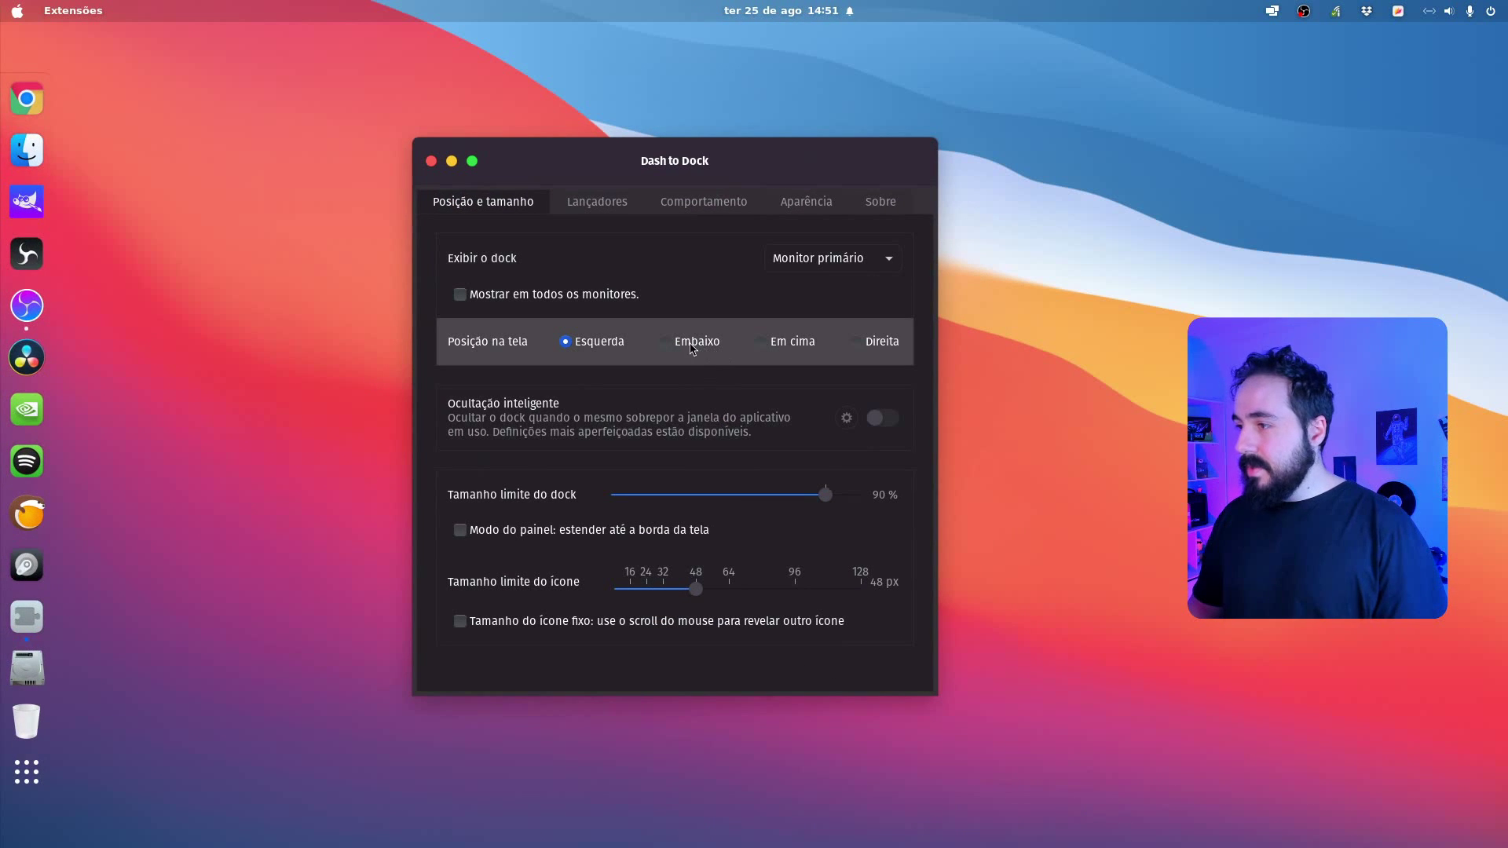
{"action": "left_click", "coordinate": [665, 344]}
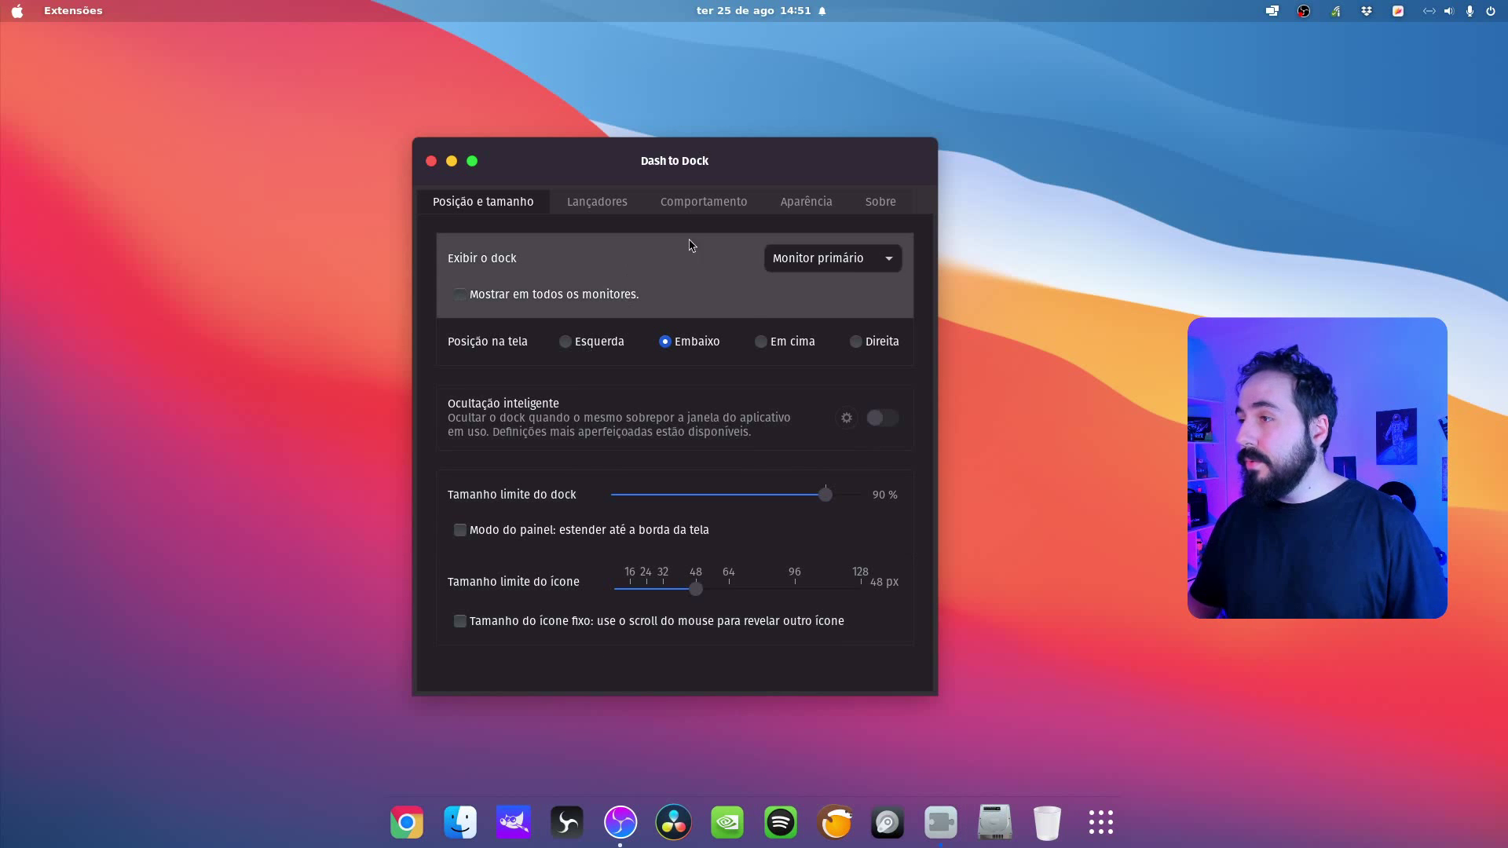
Try the system theme on the dock, turn it back off, disable Encolher o dash, and close the file manager window
{"action": "left_click", "coordinate": [805, 203]}
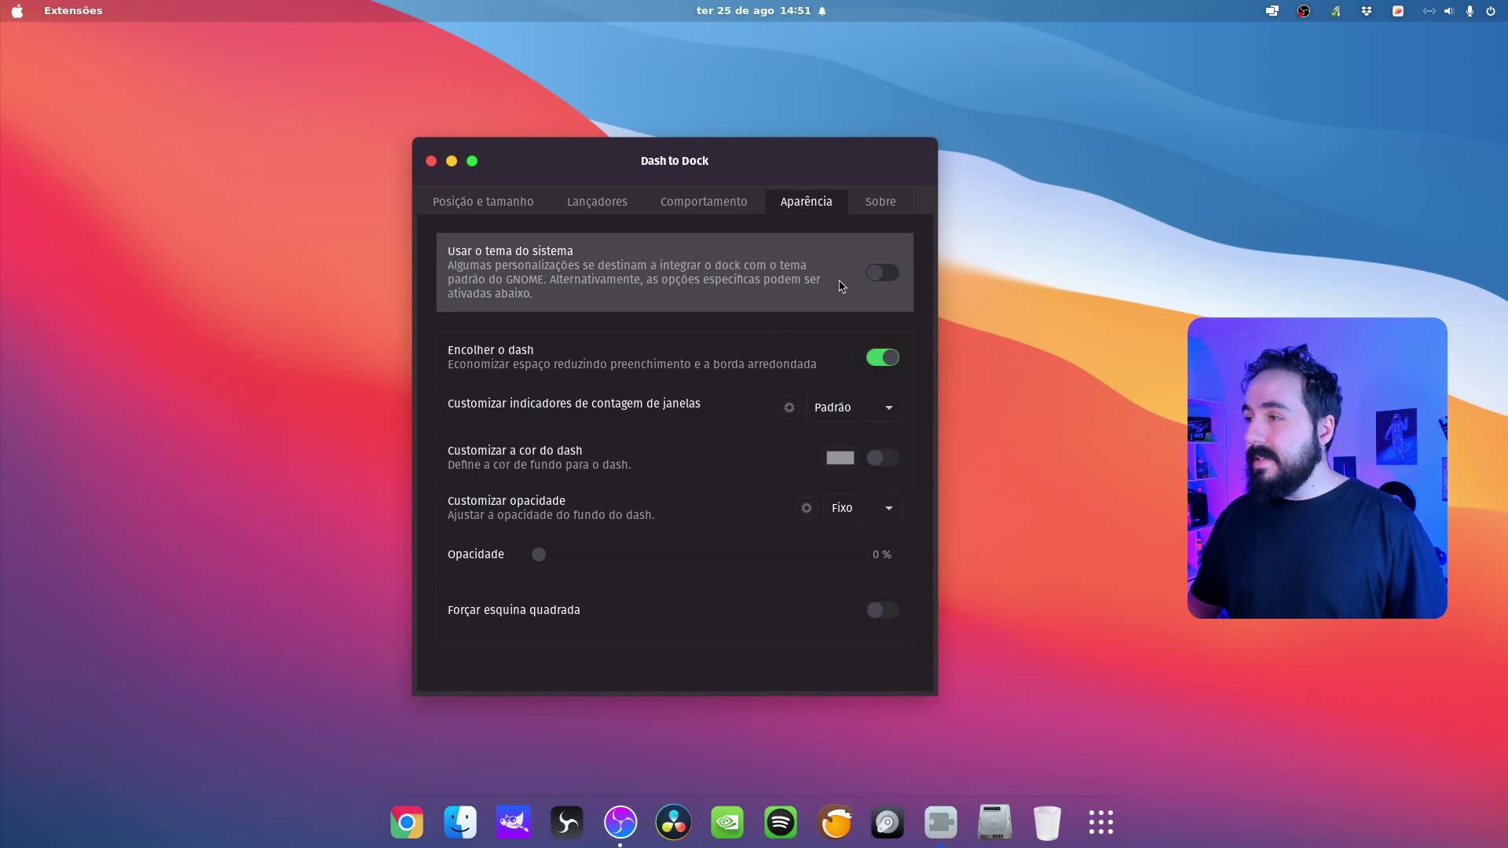
{"action": "left_click", "coordinate": [880, 274]}
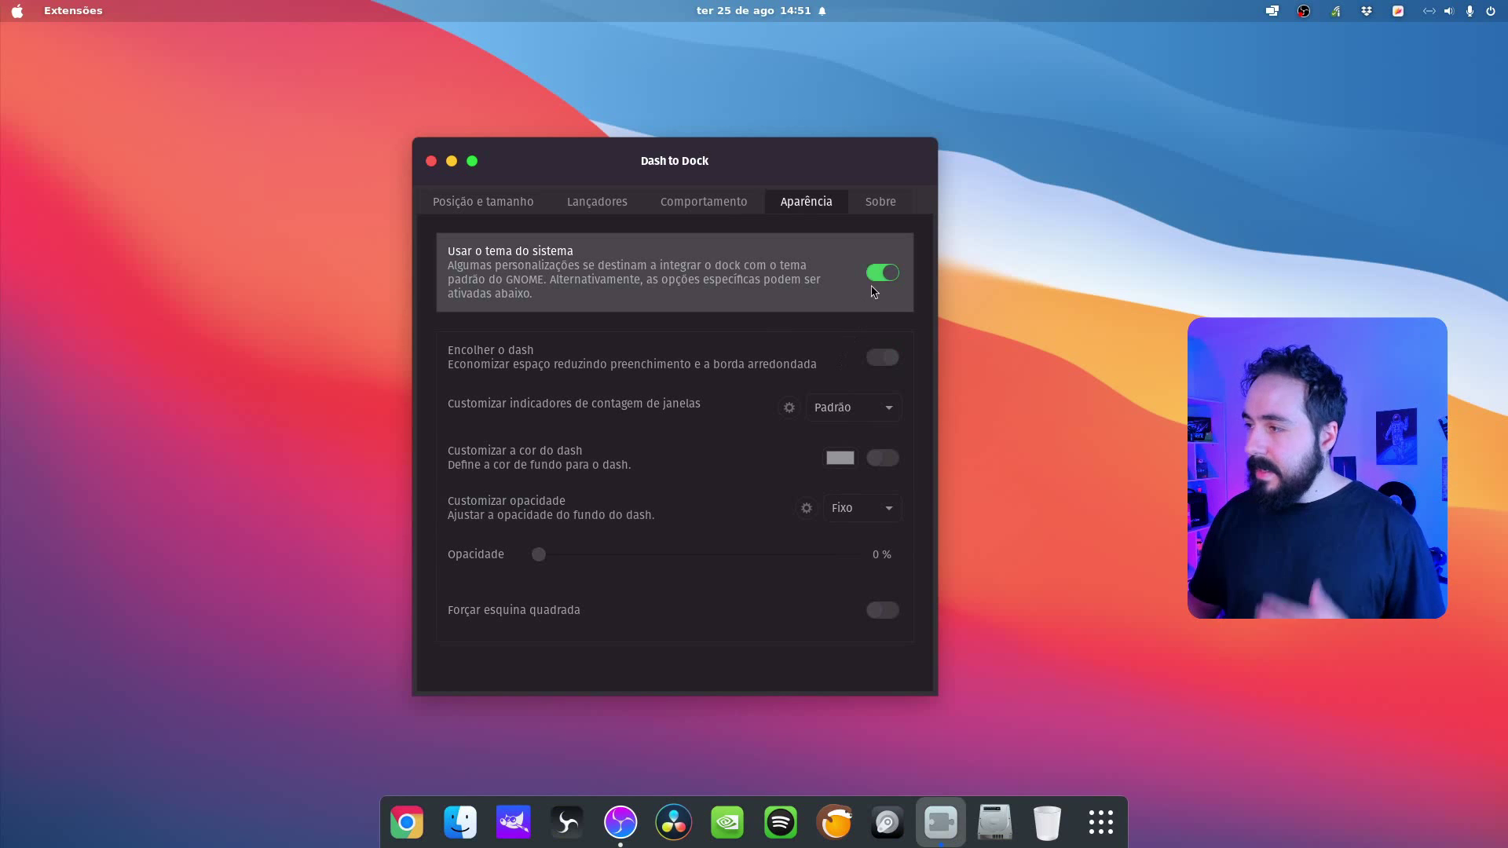
{"action": "left_click", "coordinate": [883, 276]}
{"action": "left_click", "coordinate": [879, 362]}
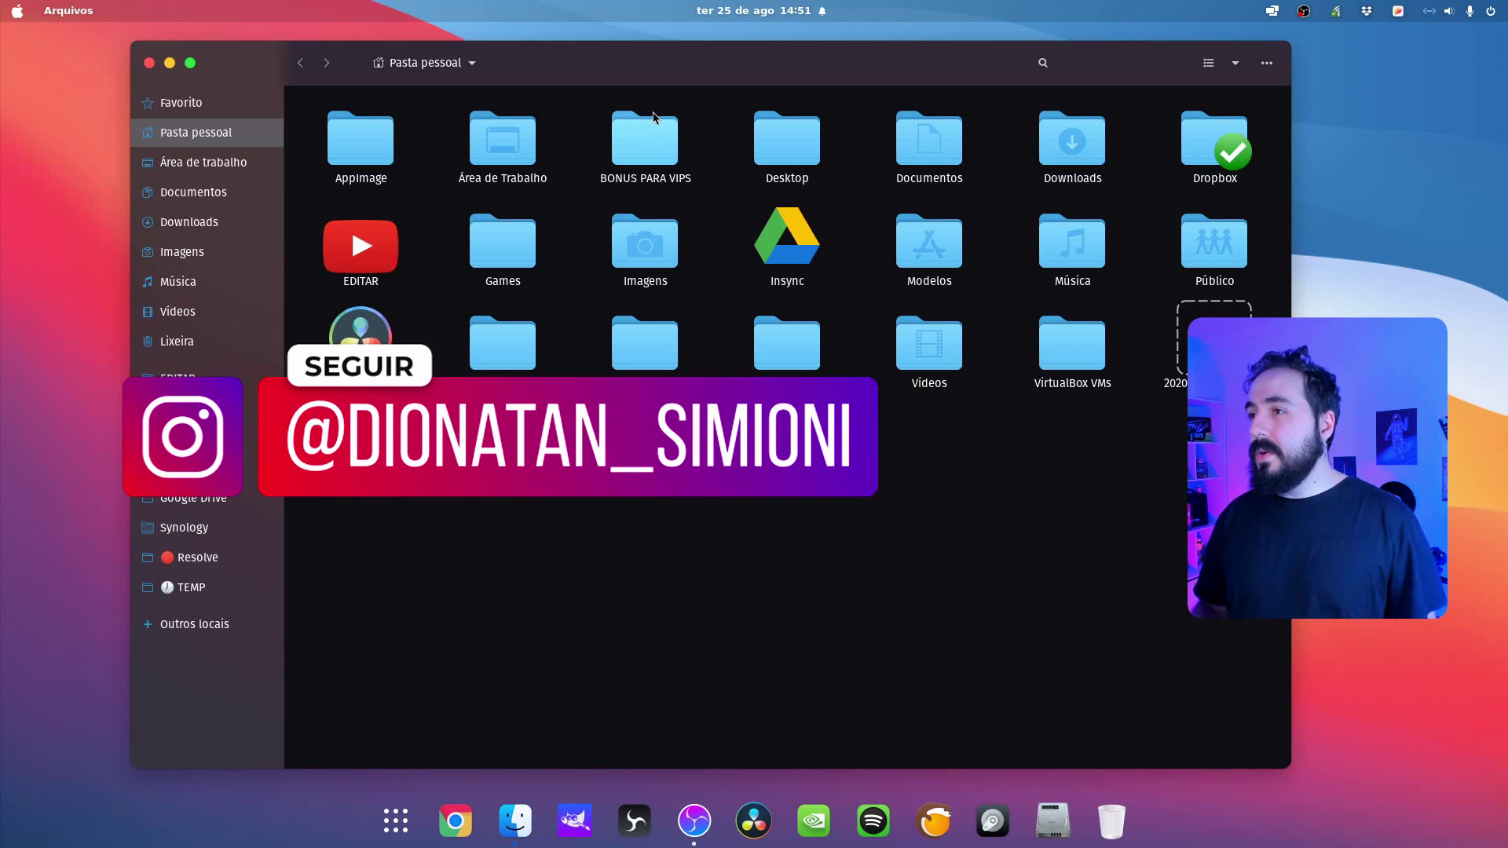
{"action": "left_click", "coordinate": [149, 66]}
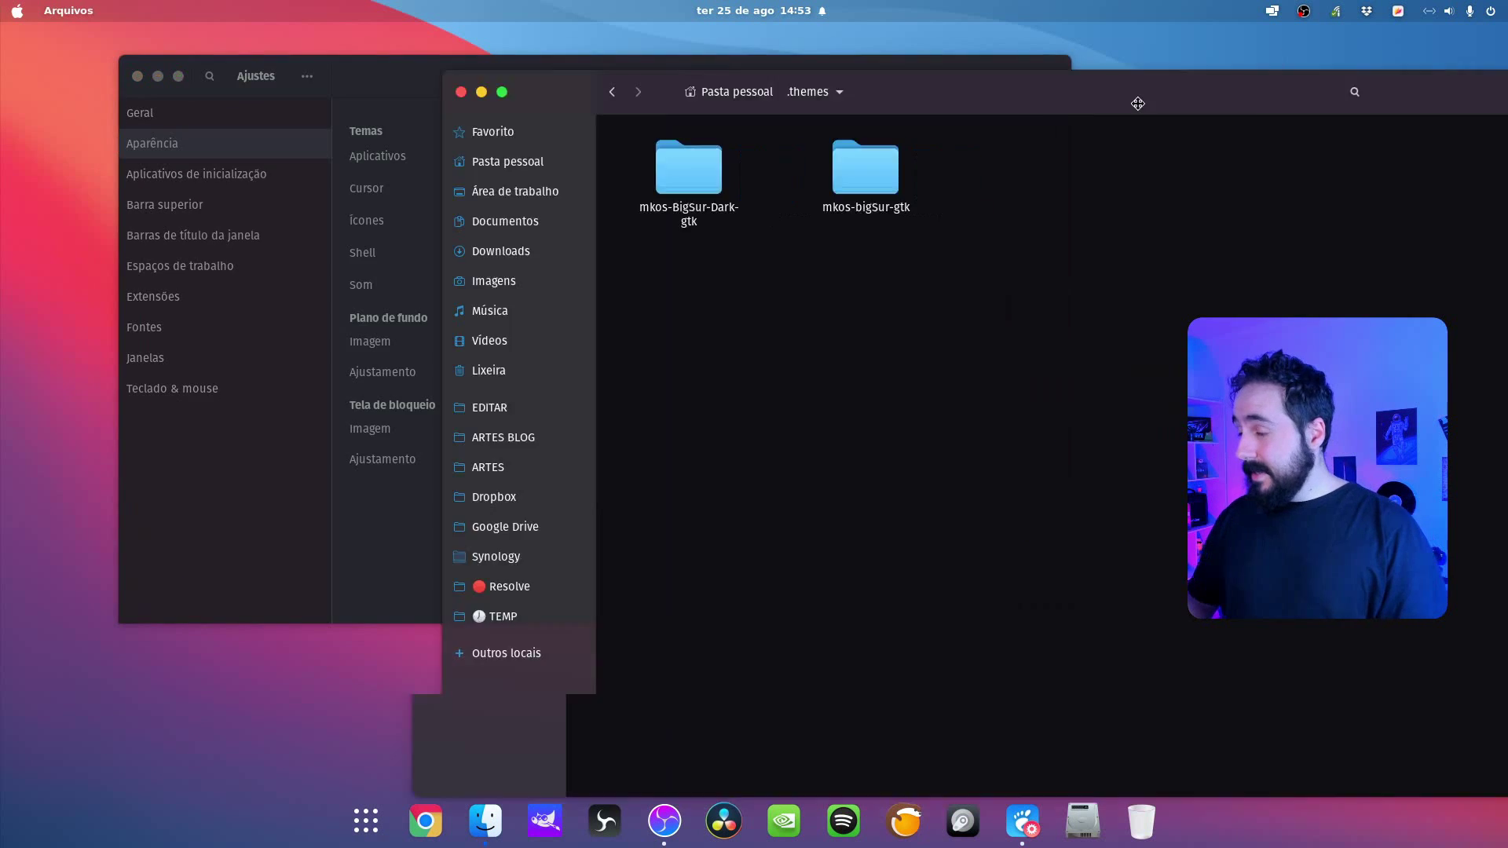
Check the theme settings in Ajustes and inspect the nested contents of the mkos-bigSur-gtk folder in .themes
{"action": "left_click_drag", "start_coordinate": [1138, 103], "coordinate": [901, 81]}
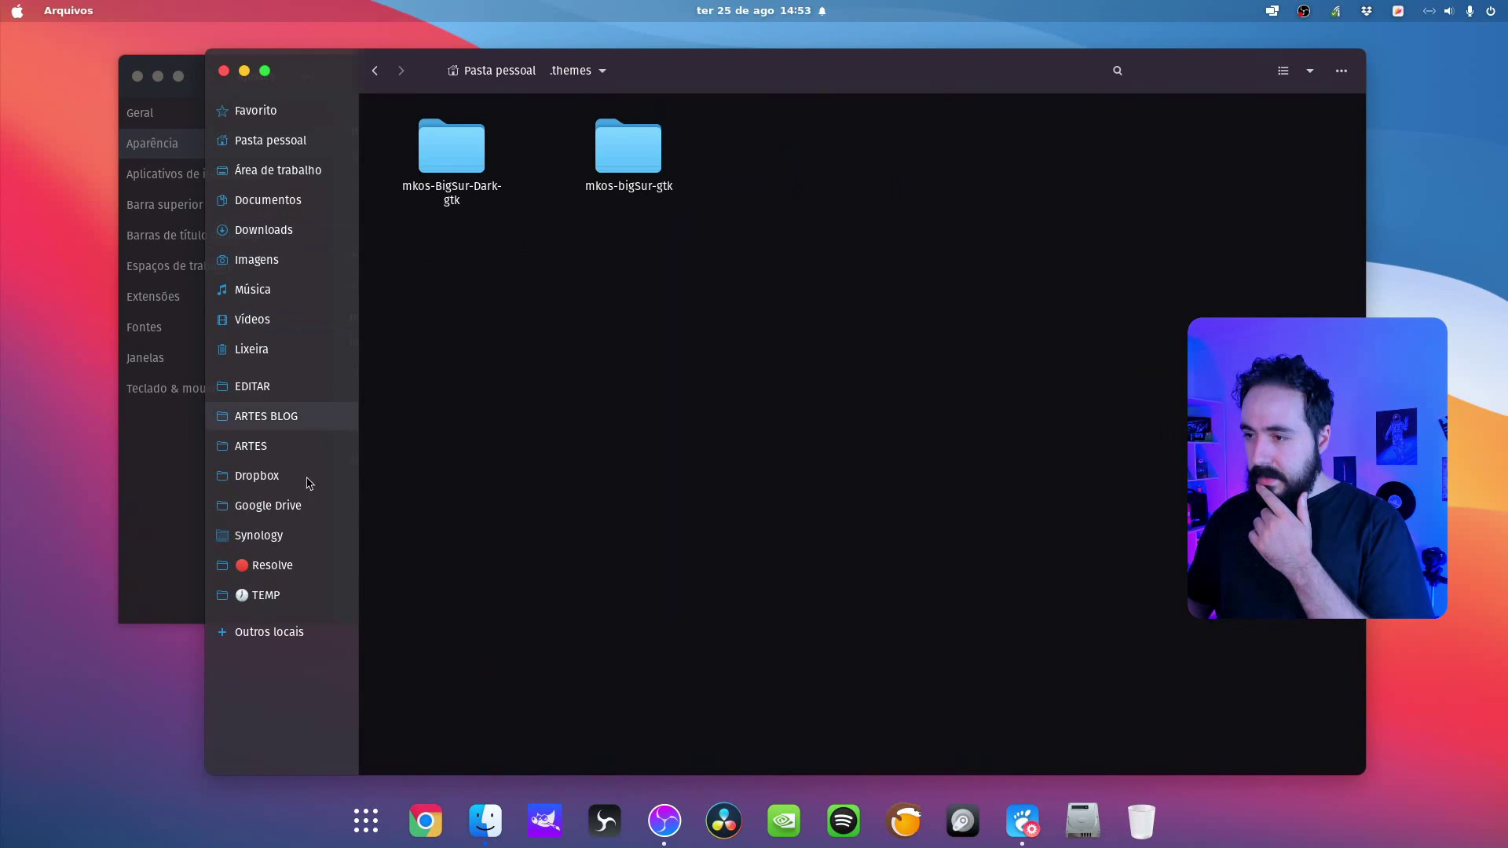
{"action": "left_click", "coordinate": [149, 146]}
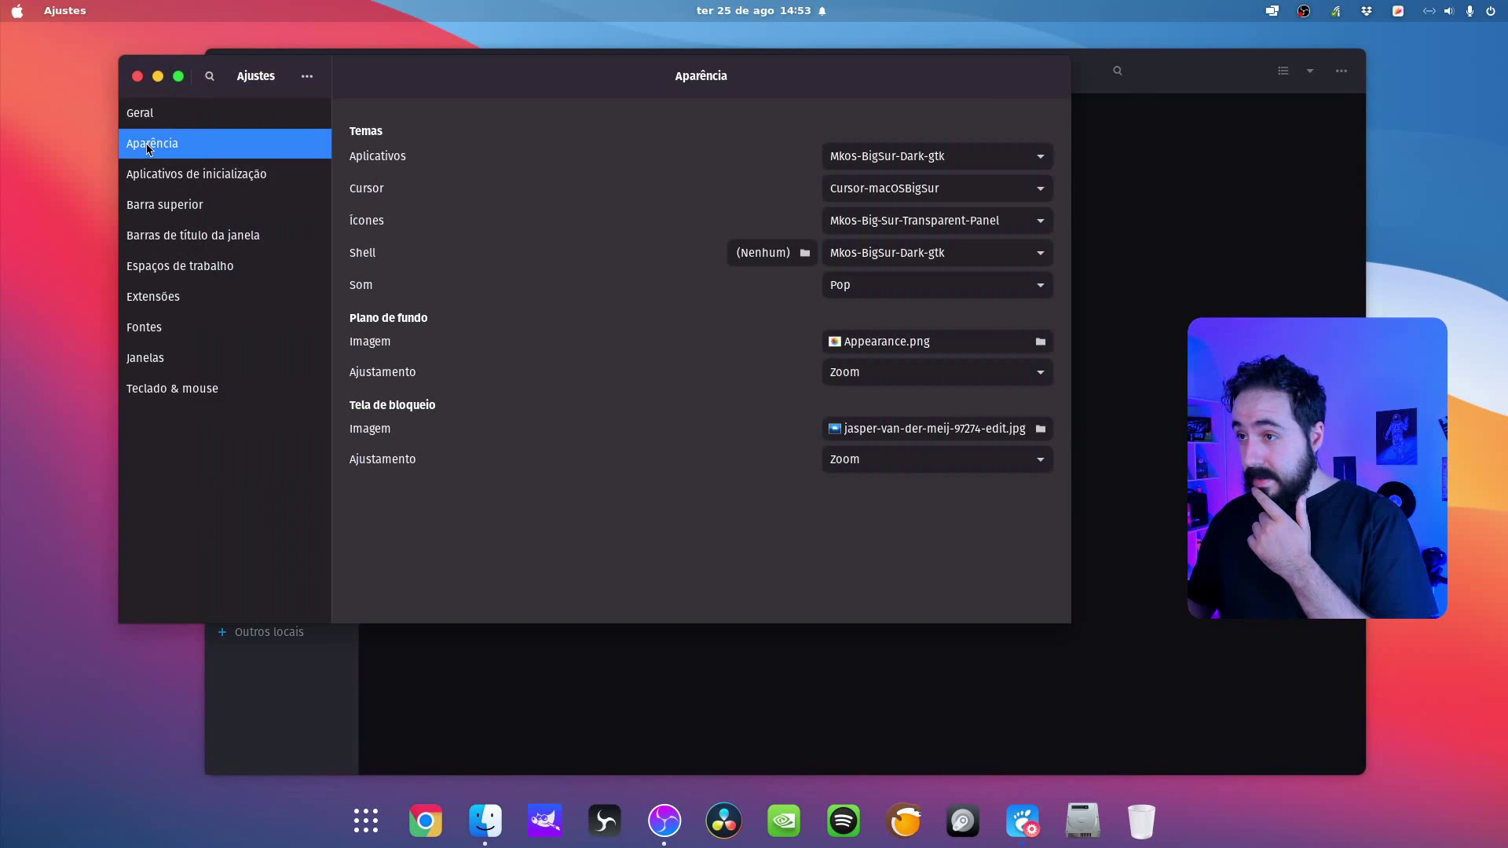
{"action": "left_click", "coordinate": [1181, 278]}
{"action": "left_click", "coordinate": [644, 198]}
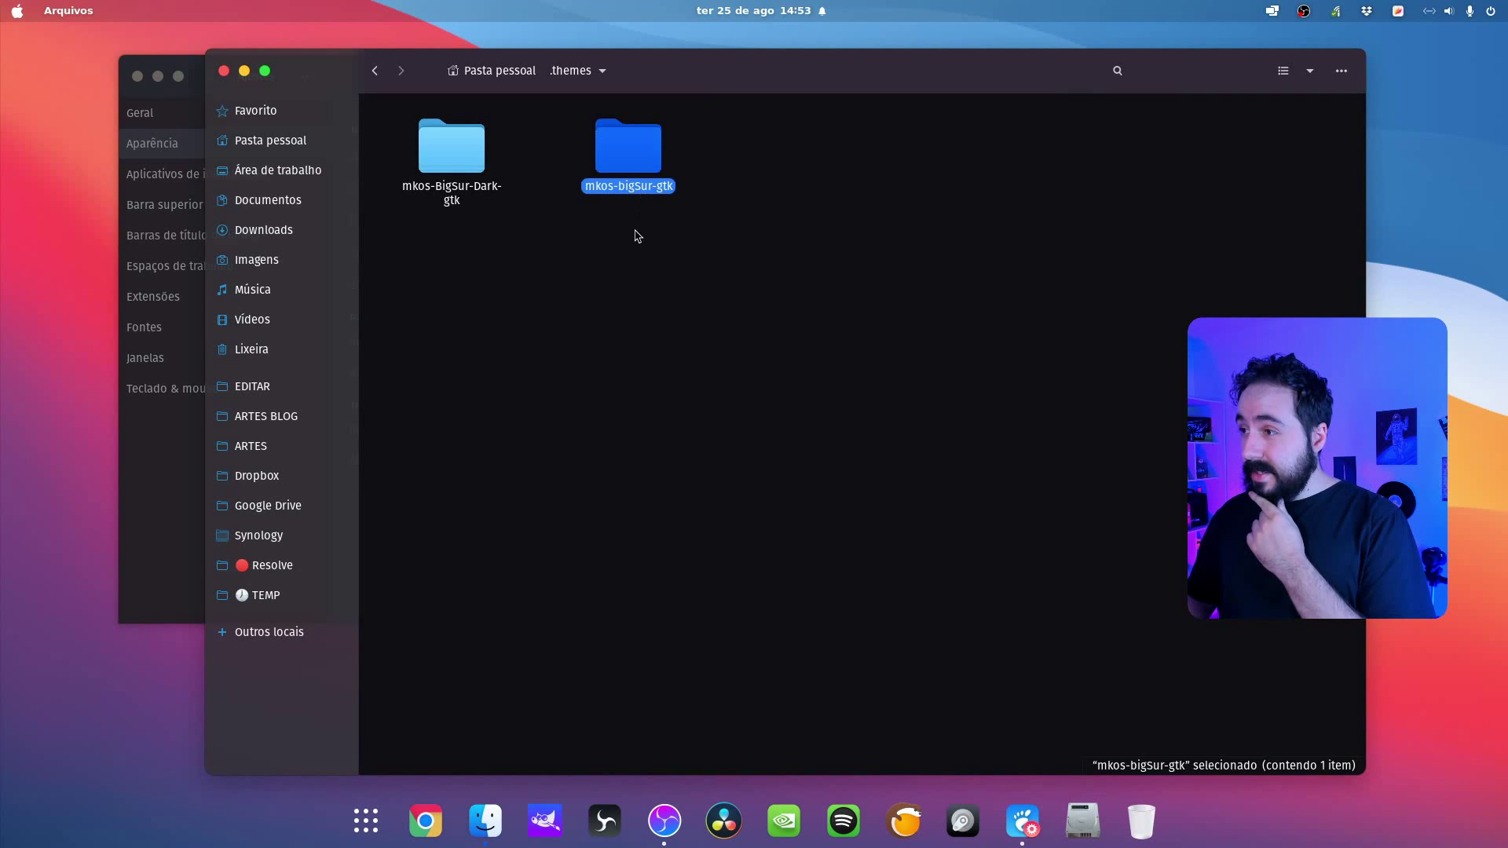
{"action": "double_click", "coordinate": [634, 178]}
{"action": "double_click", "coordinate": [469, 150]}
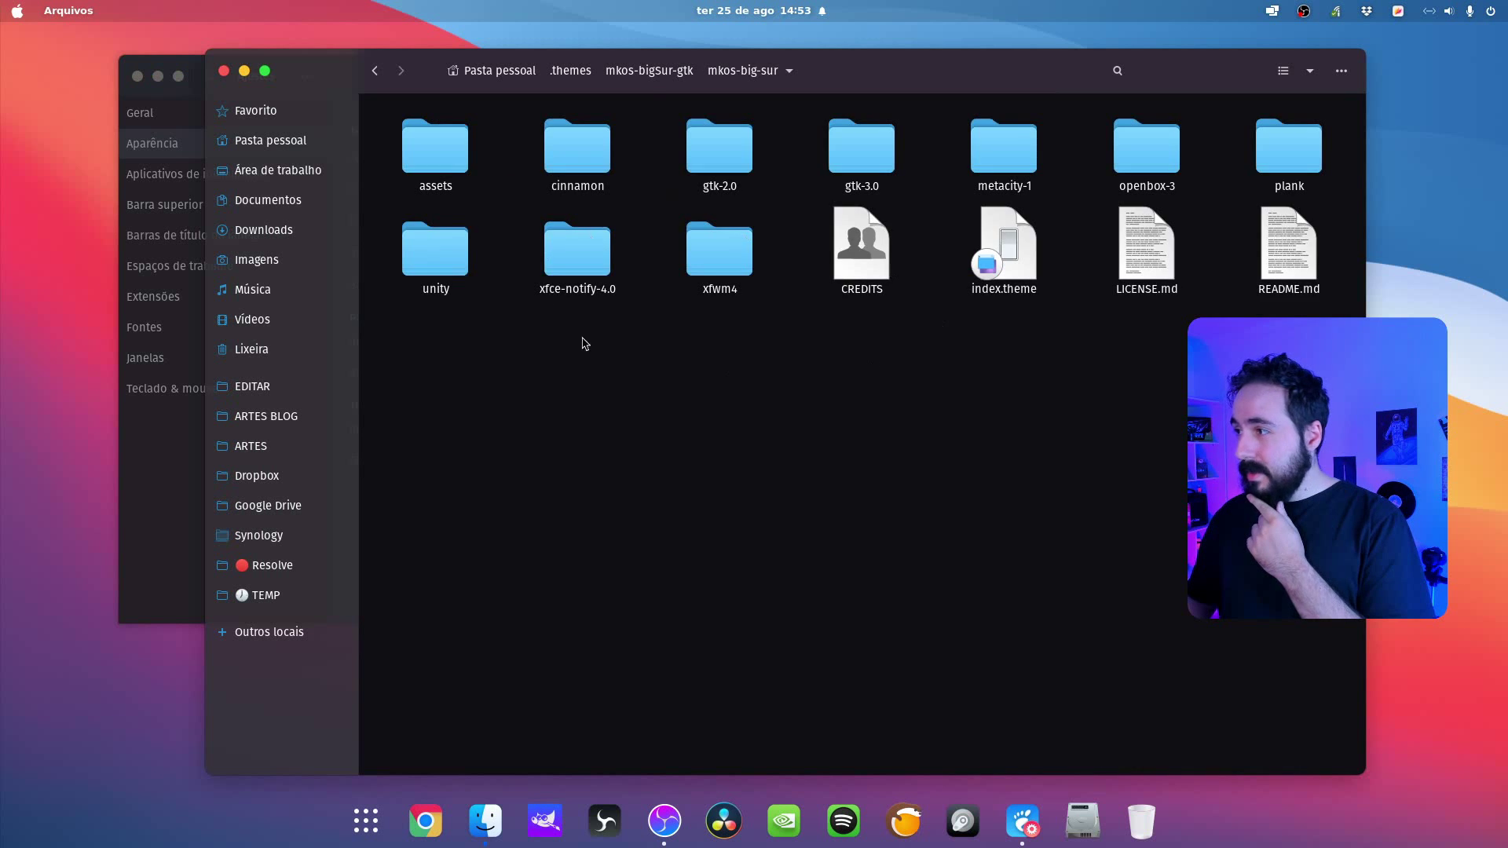
Move the mkos-big-sur folder out of mkos-bigSur-gtk directly into the .themes folder
{"action": "left_click", "coordinate": [643, 71]}
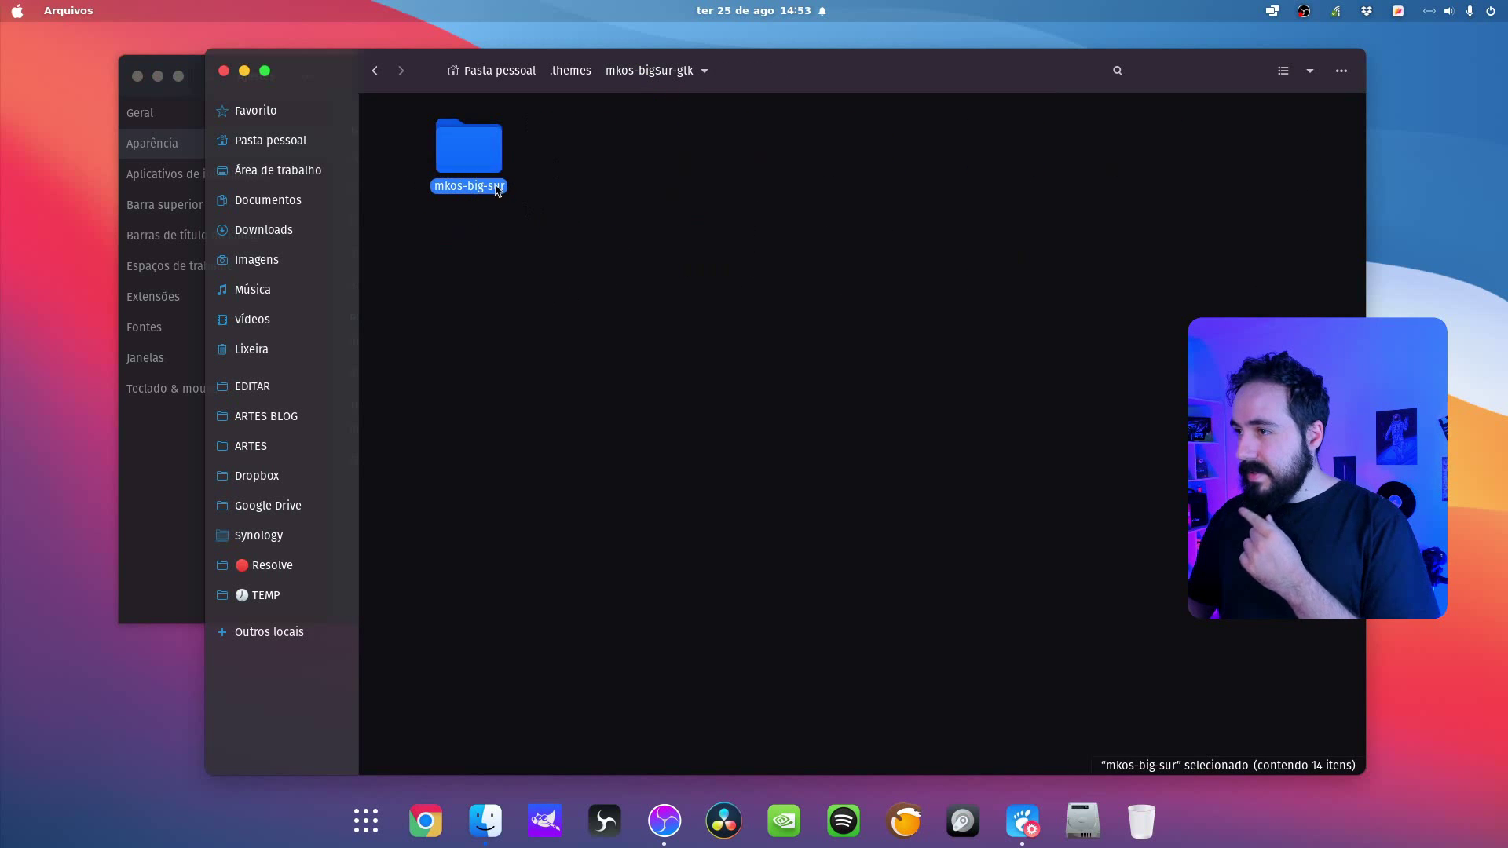
{"action": "right_click", "coordinate": [456, 162]}
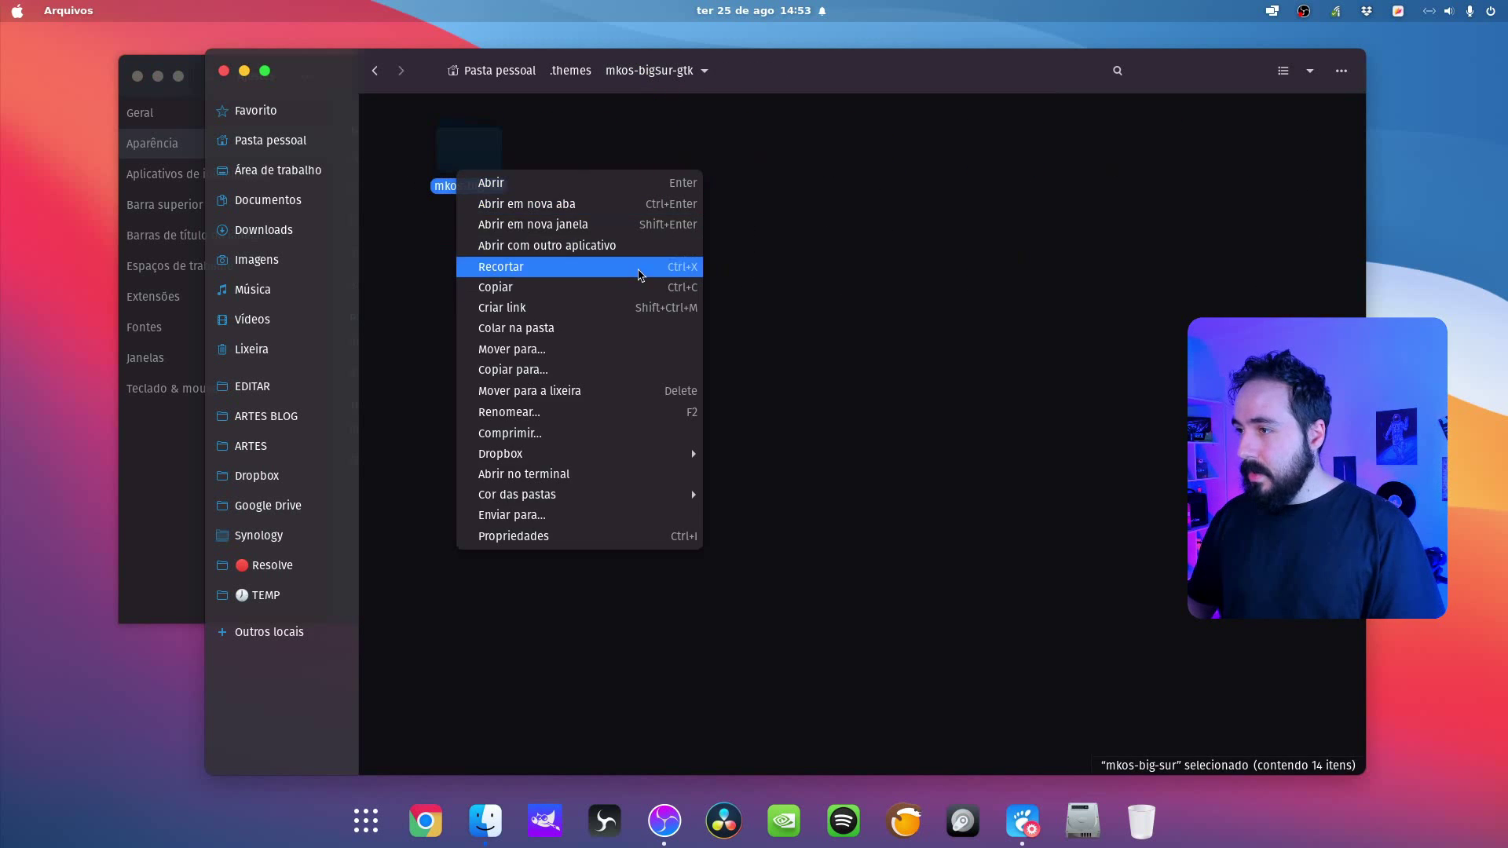
{"action": "left_click", "coordinate": [663, 283]}
{"action": "left_click", "coordinate": [570, 70]}
{"action": "right_click", "coordinate": [785, 373]}
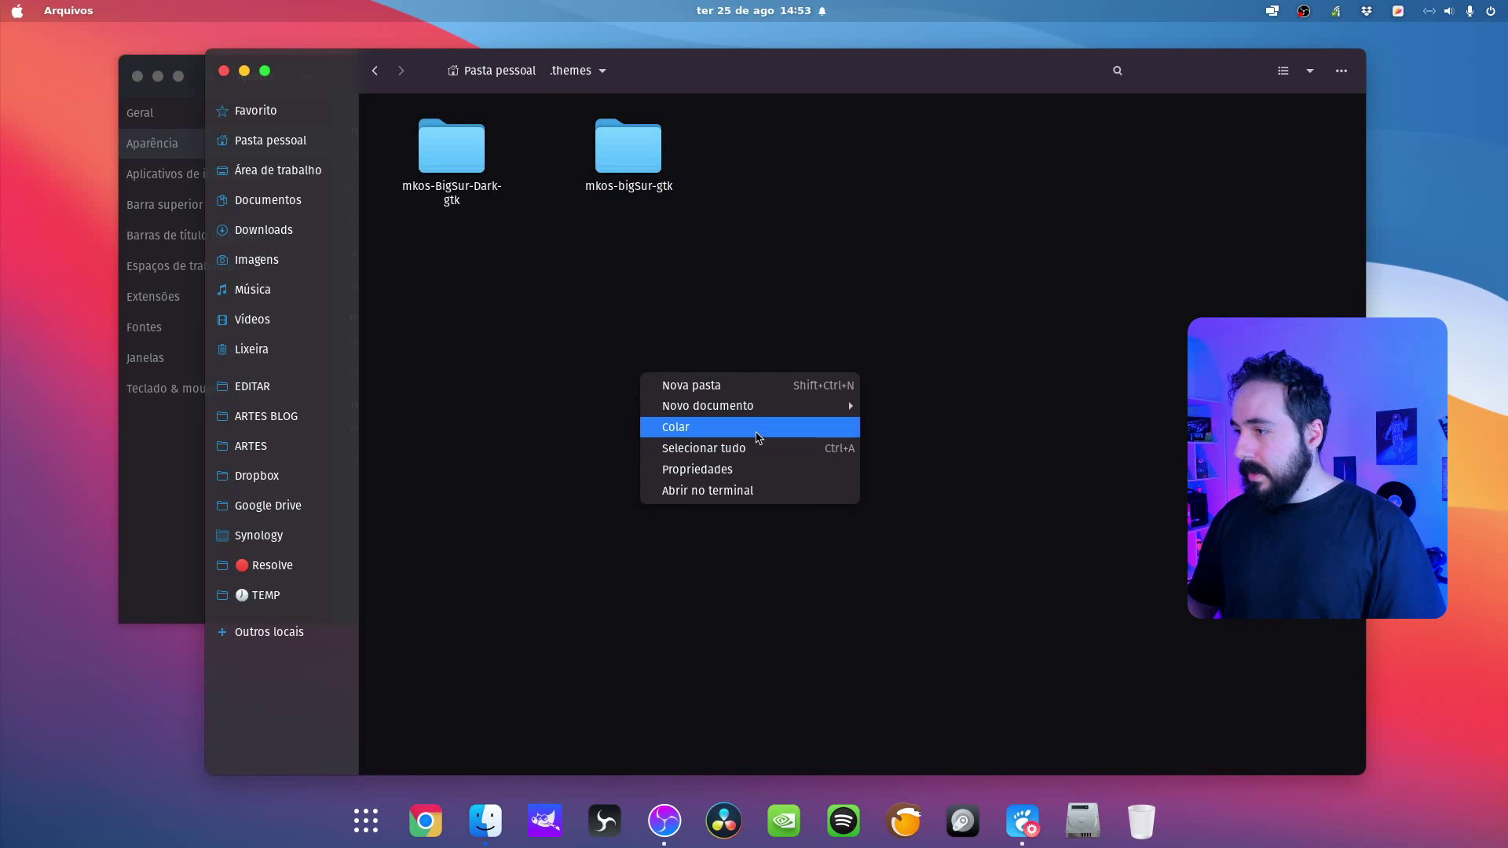
{"action": "left_click", "coordinate": [730, 428]}
Delete the emptied mkos-bigSur-gtk folder from .themes
{"action": "left_click", "coordinate": [669, 296]}
{"action": "left_click", "coordinate": [720, 192]}
{"action": "key", "text": "Delete"}
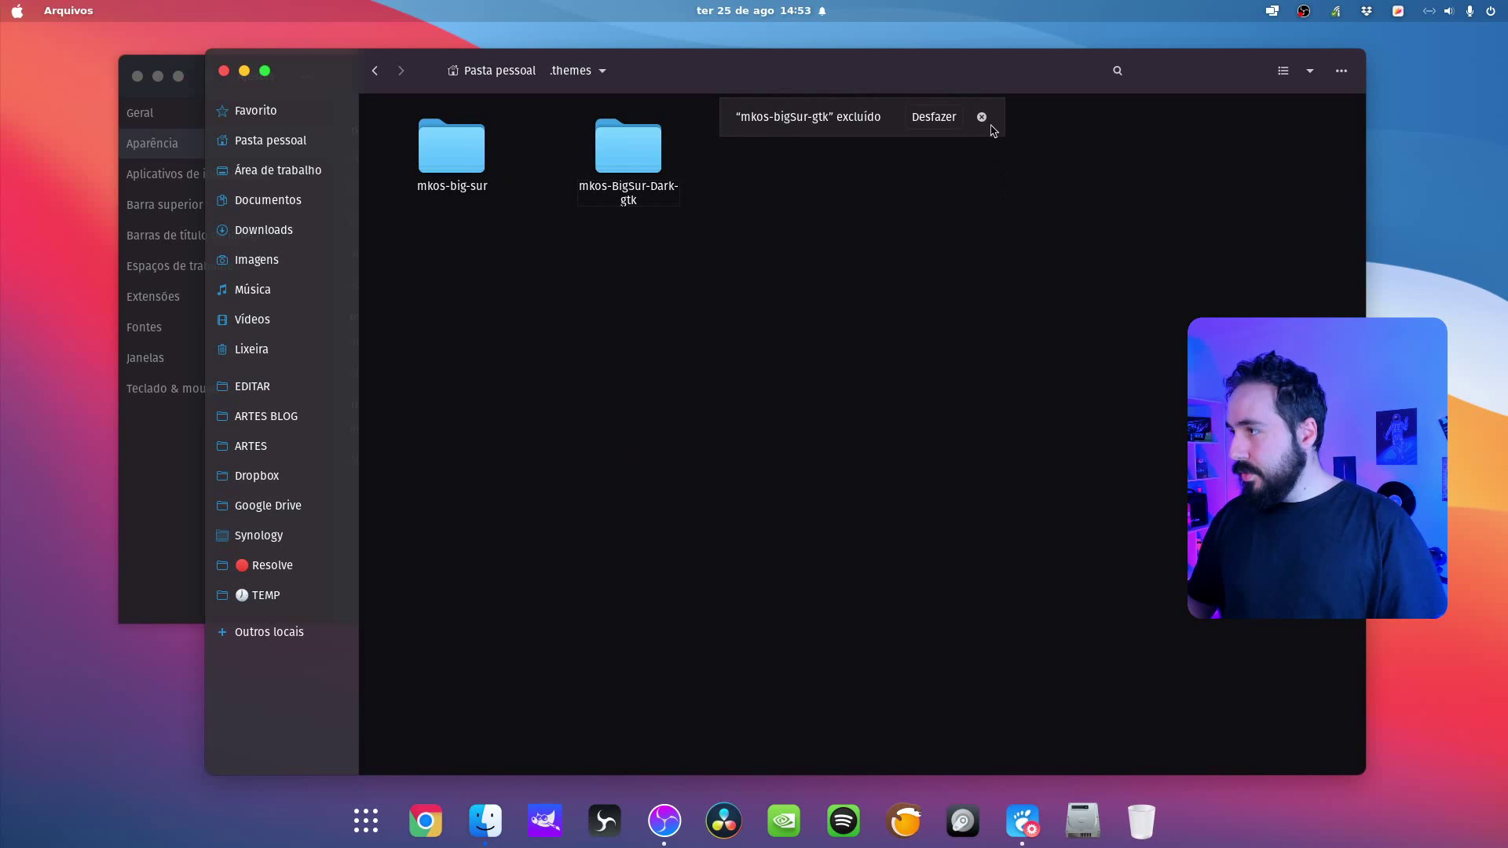
Switch to Ajustes and set the Aplicativos theme to Mkos-big-sur in the appearance settings
{"action": "key", "text": "alt+Tab"}
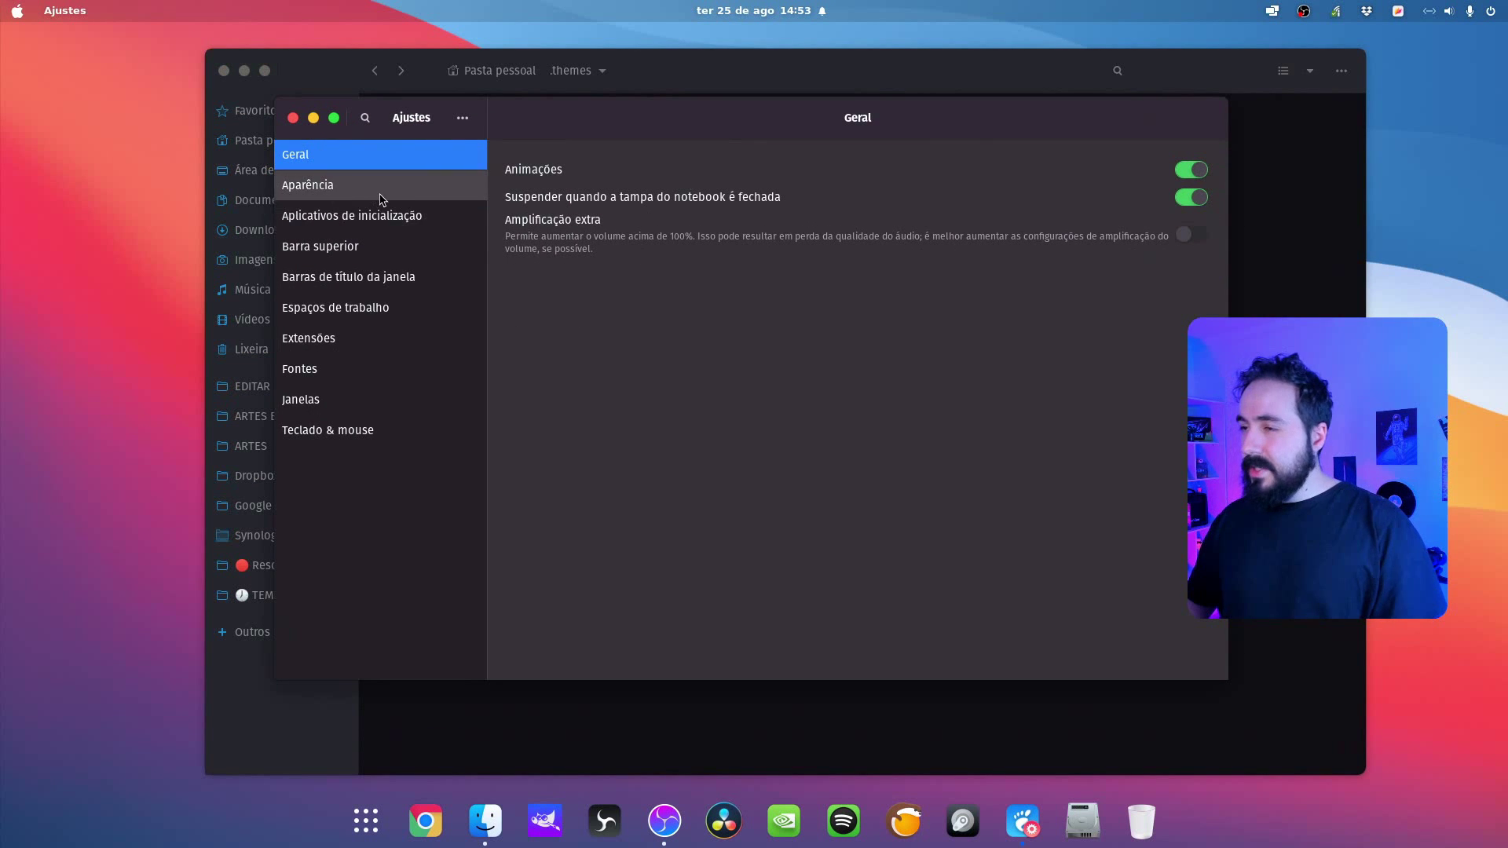
{"action": "left_click", "coordinate": [381, 189]}
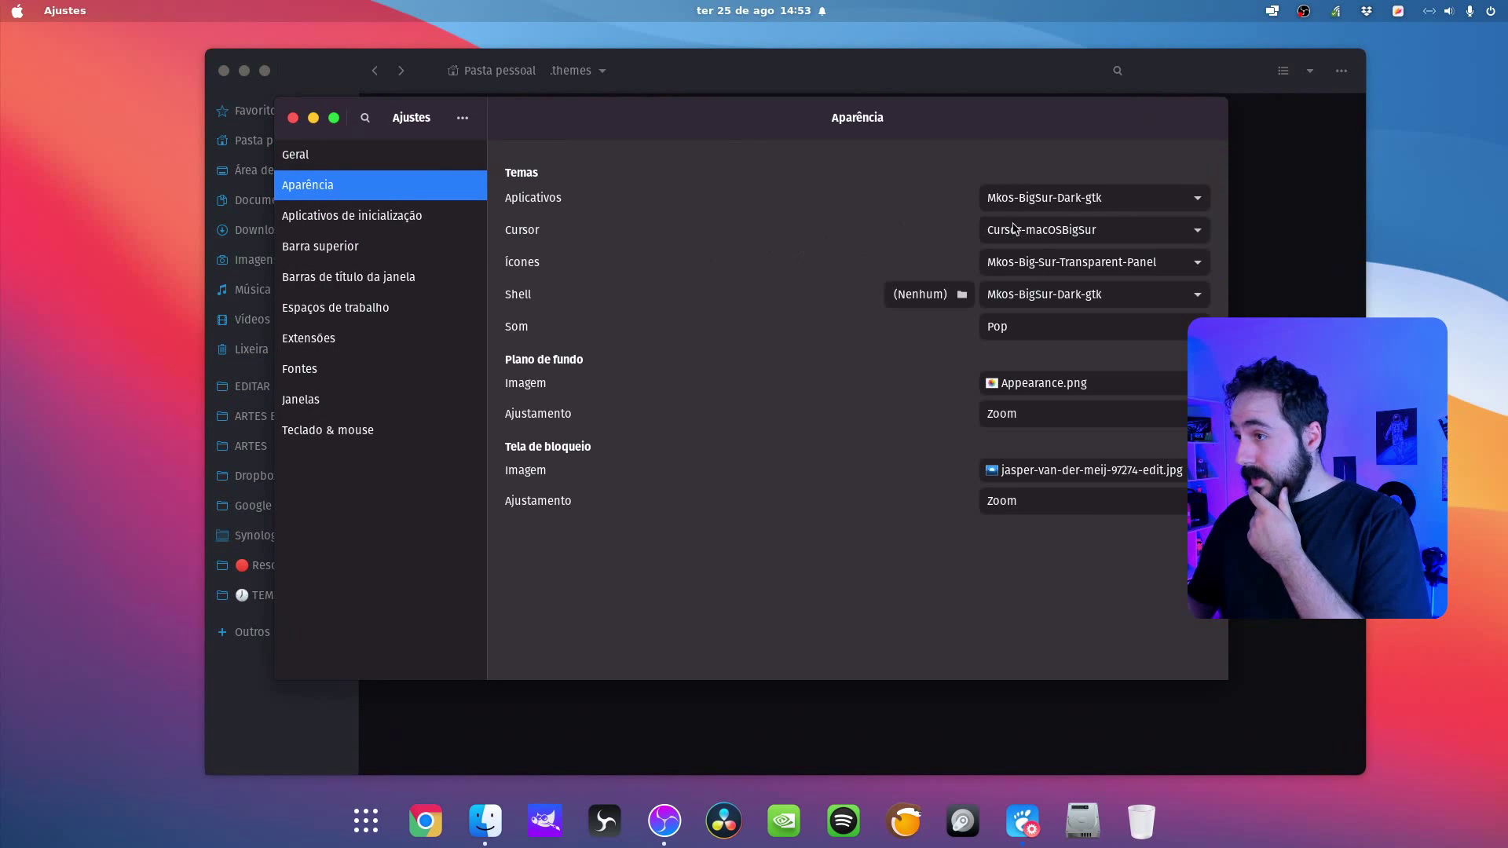
{"action": "scroll", "coordinate": [1047, 205], "scroll_direction": "up", "scroll_amount": 1}
{"action": "left_click", "coordinate": [1045, 201]}
{"action": "left_click", "coordinate": [864, 197]}
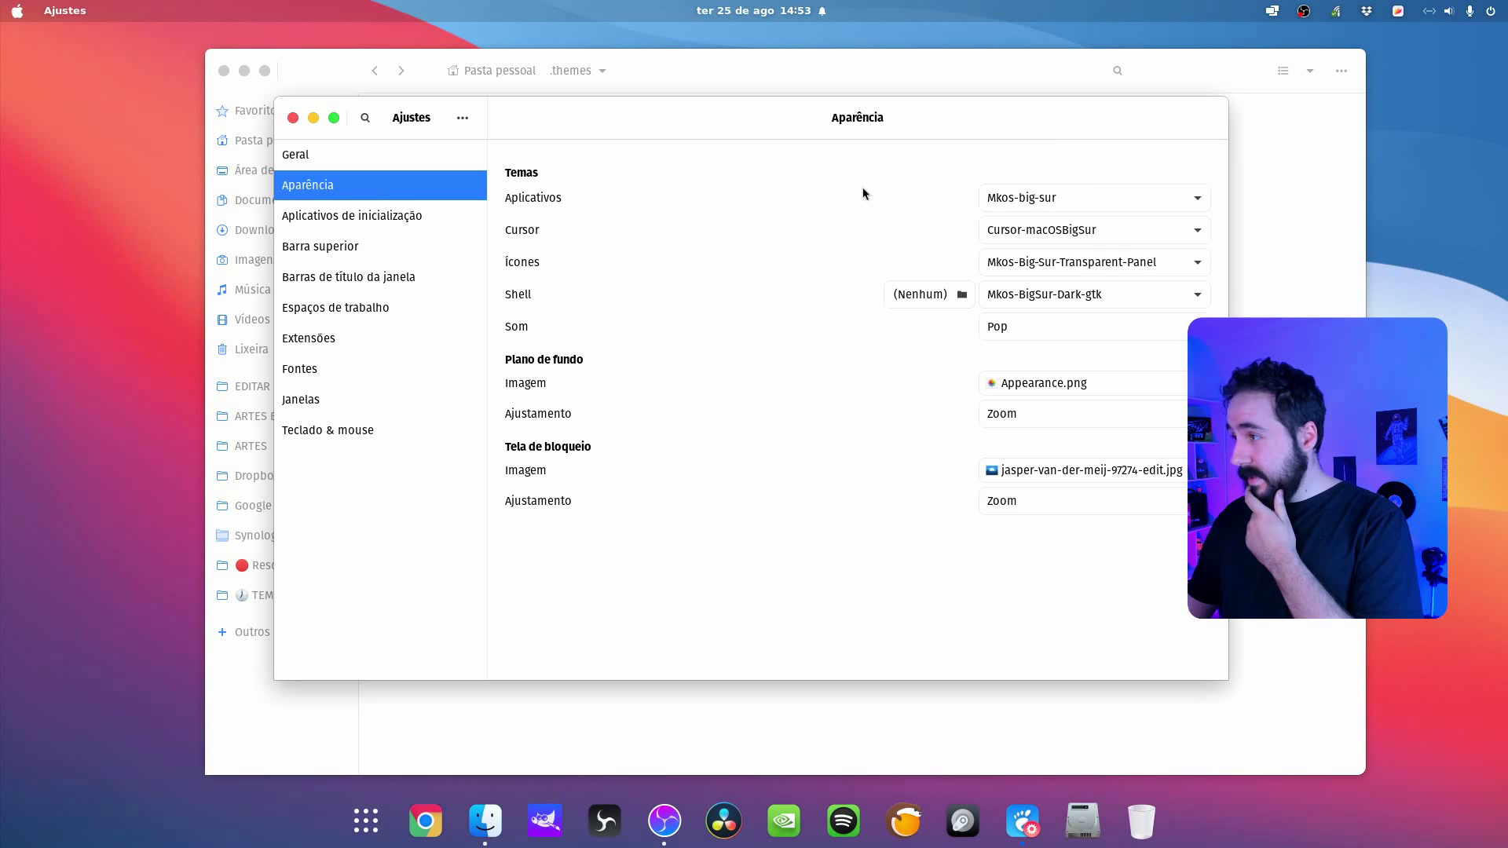
Minimize Ajustes, show the home folder in the file manager with hidden files concealed, and reposition the window
{"action": "left_click", "coordinate": [314, 118]}
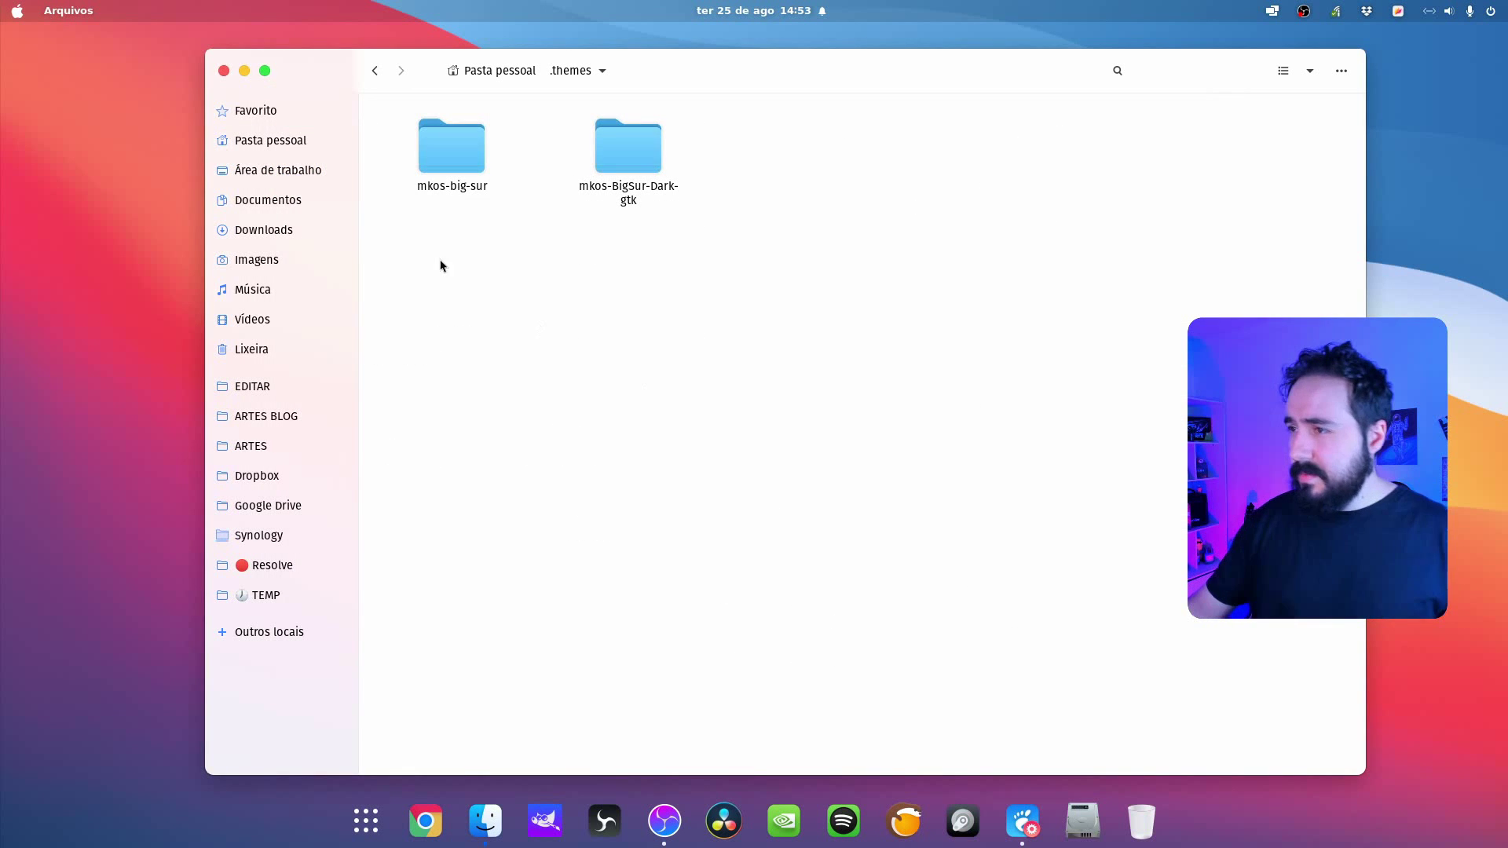
{"action": "left_click", "coordinate": [318, 139]}
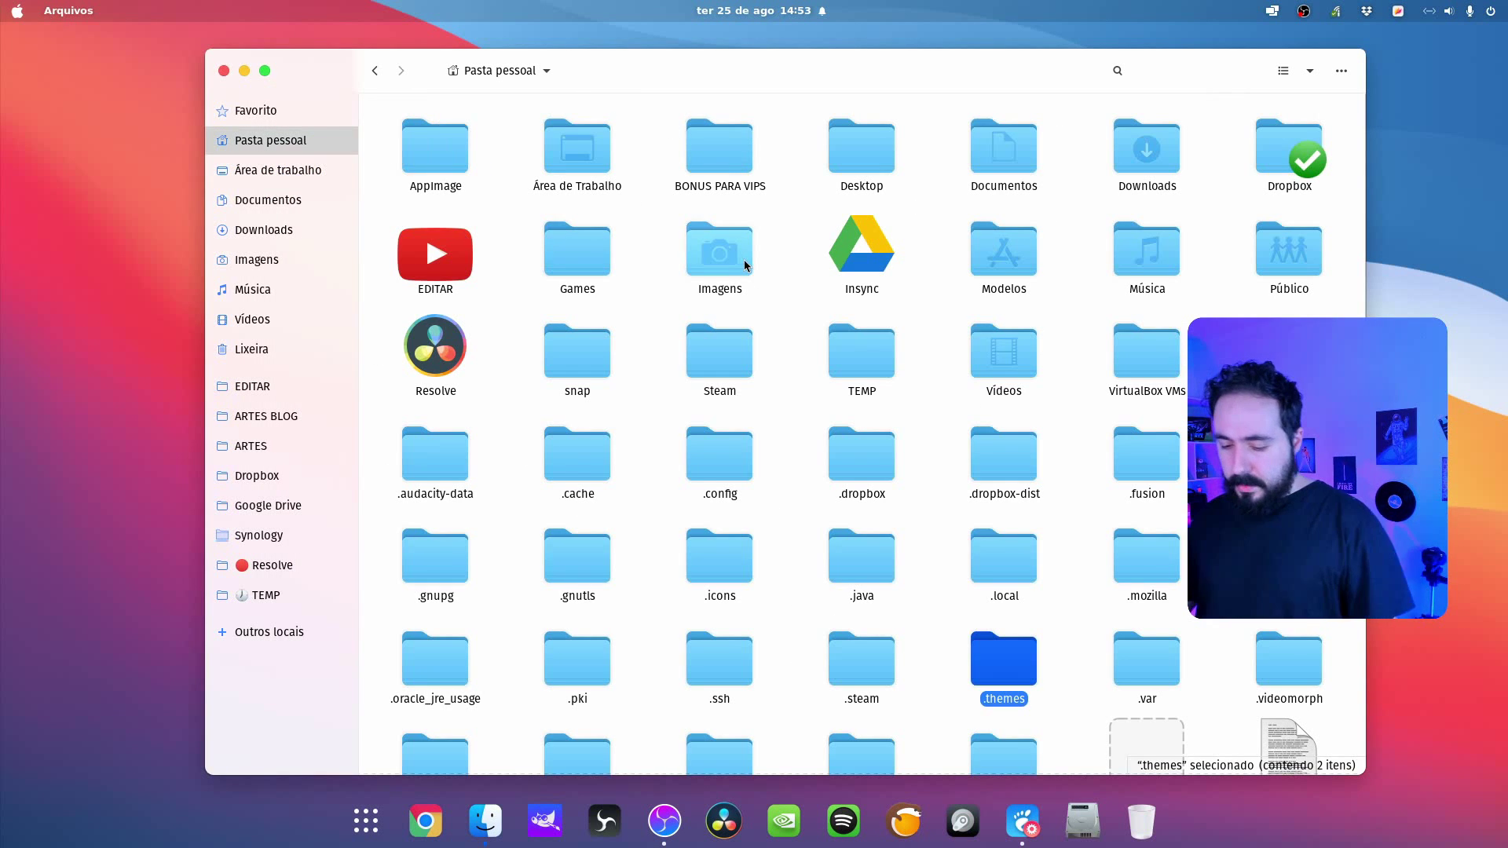
{"action": "key", "text": "ctrl+h"}
{"action": "left_click_drag", "start_coordinate": [738, 68], "coordinate": [695, 104]}
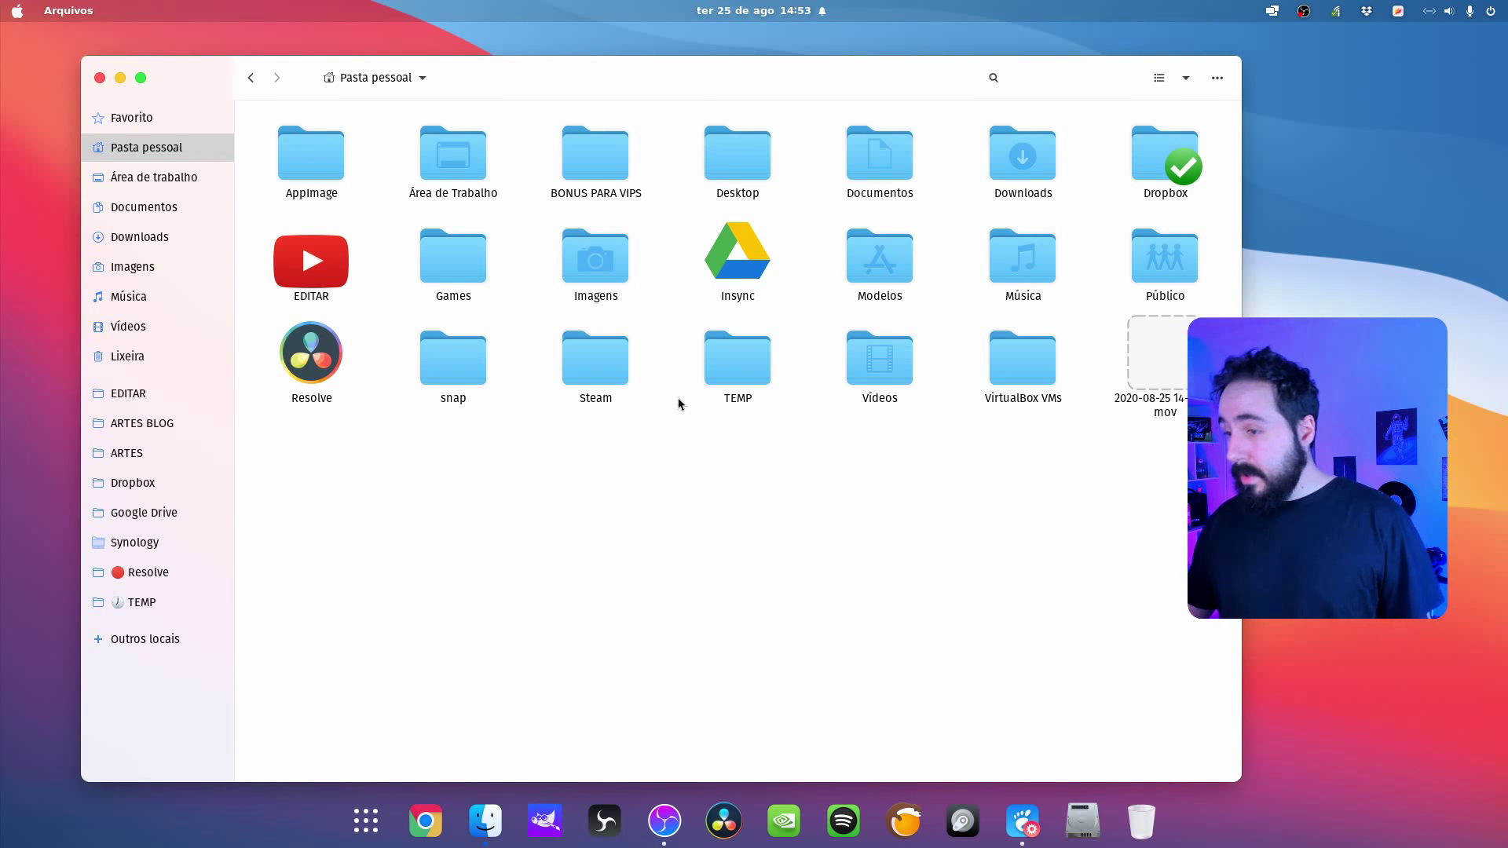
Return to Ajustes, set the Aplicativos theme to Mkos-BigSur-Dark-gtk and close the window
{"action": "left_click", "coordinate": [1022, 821]}
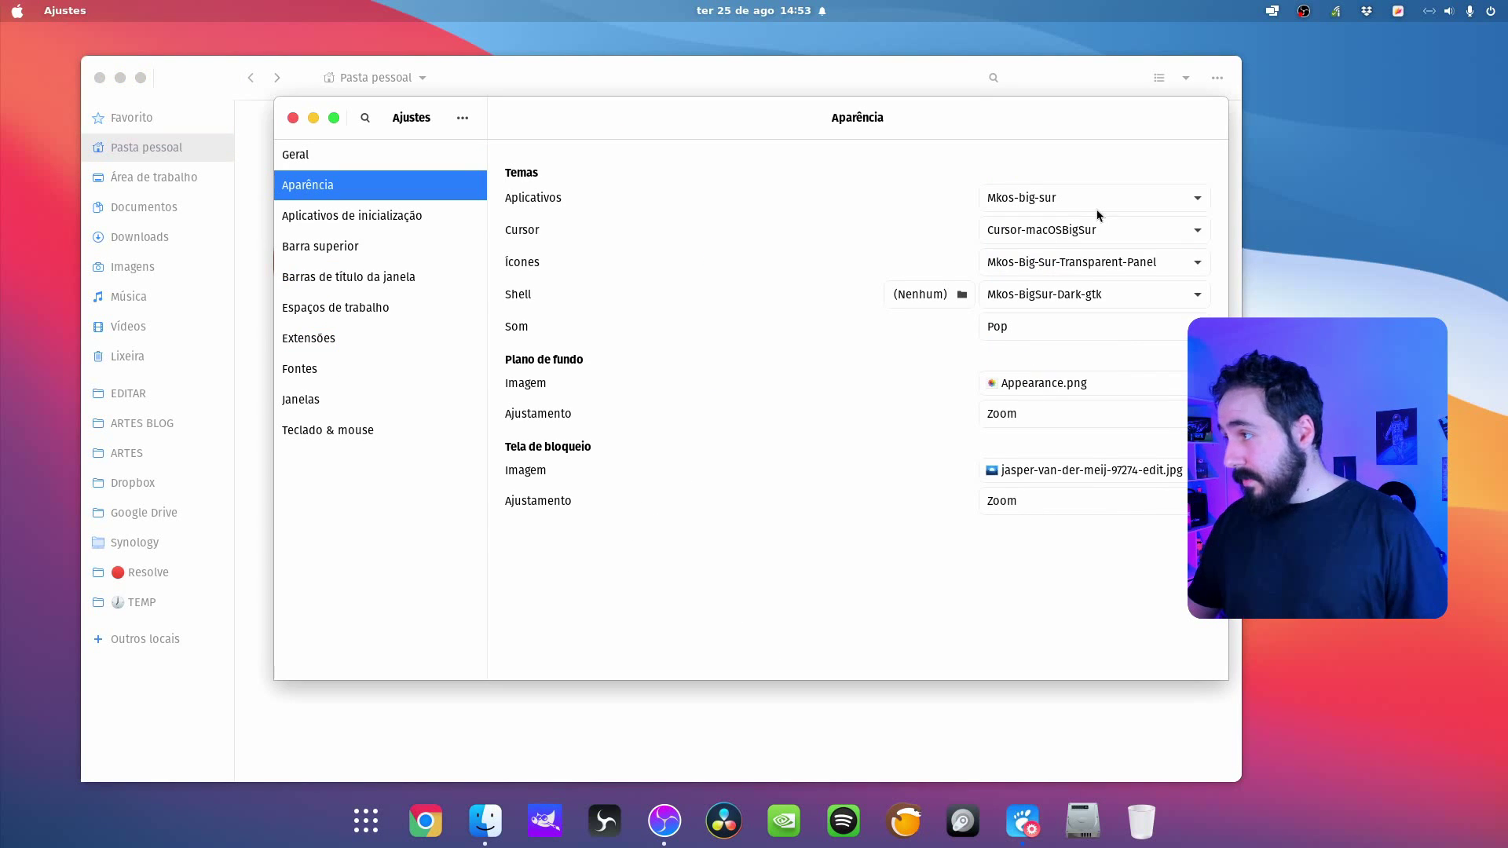
{"action": "left_click", "coordinate": [1086, 207]}
{"action": "left_click", "coordinate": [1092, 224]}
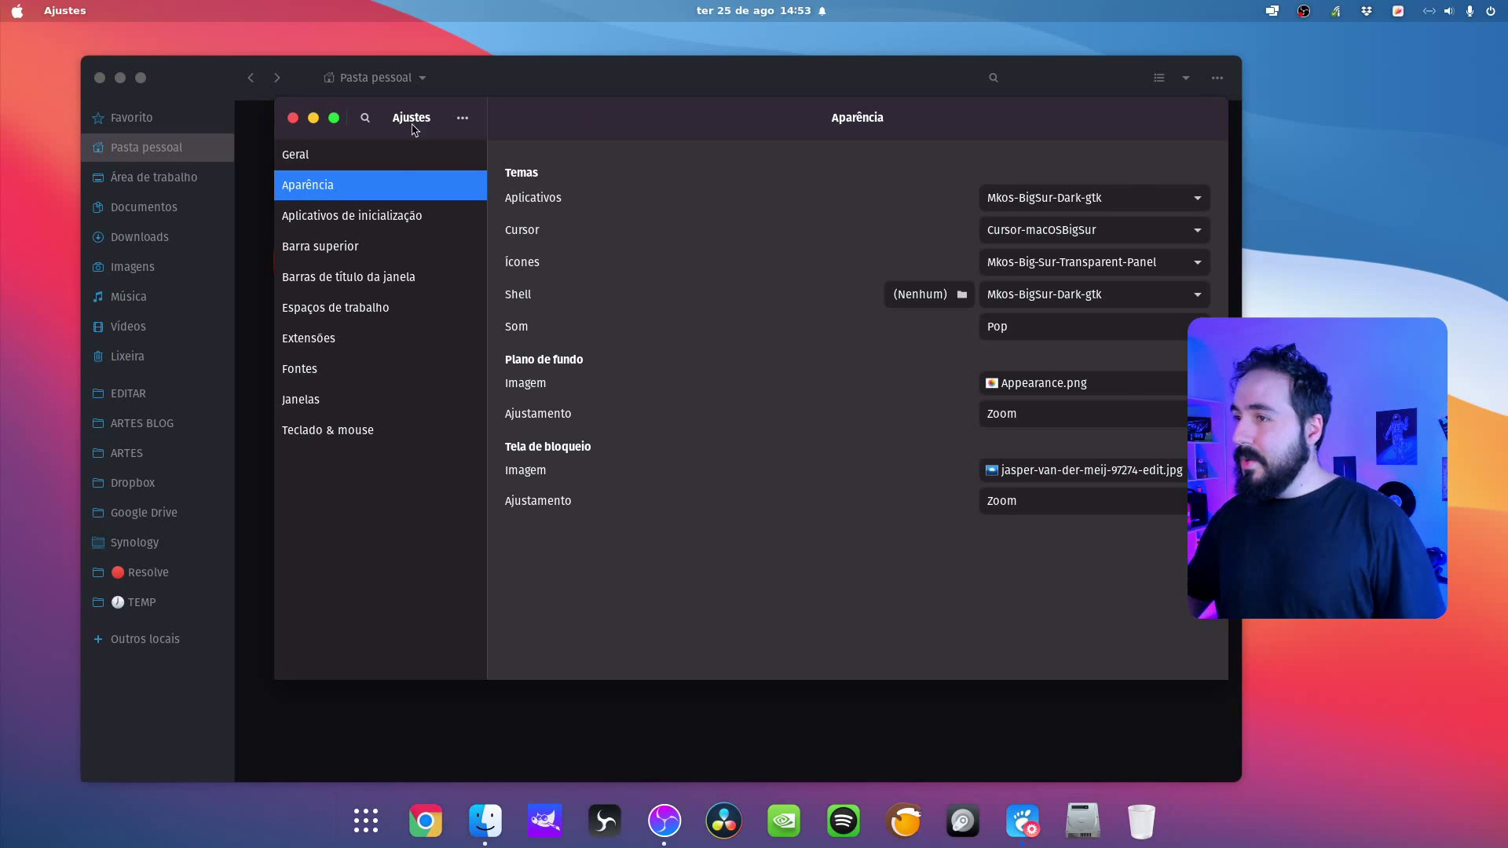
{"action": "left_click", "coordinate": [292, 119]}
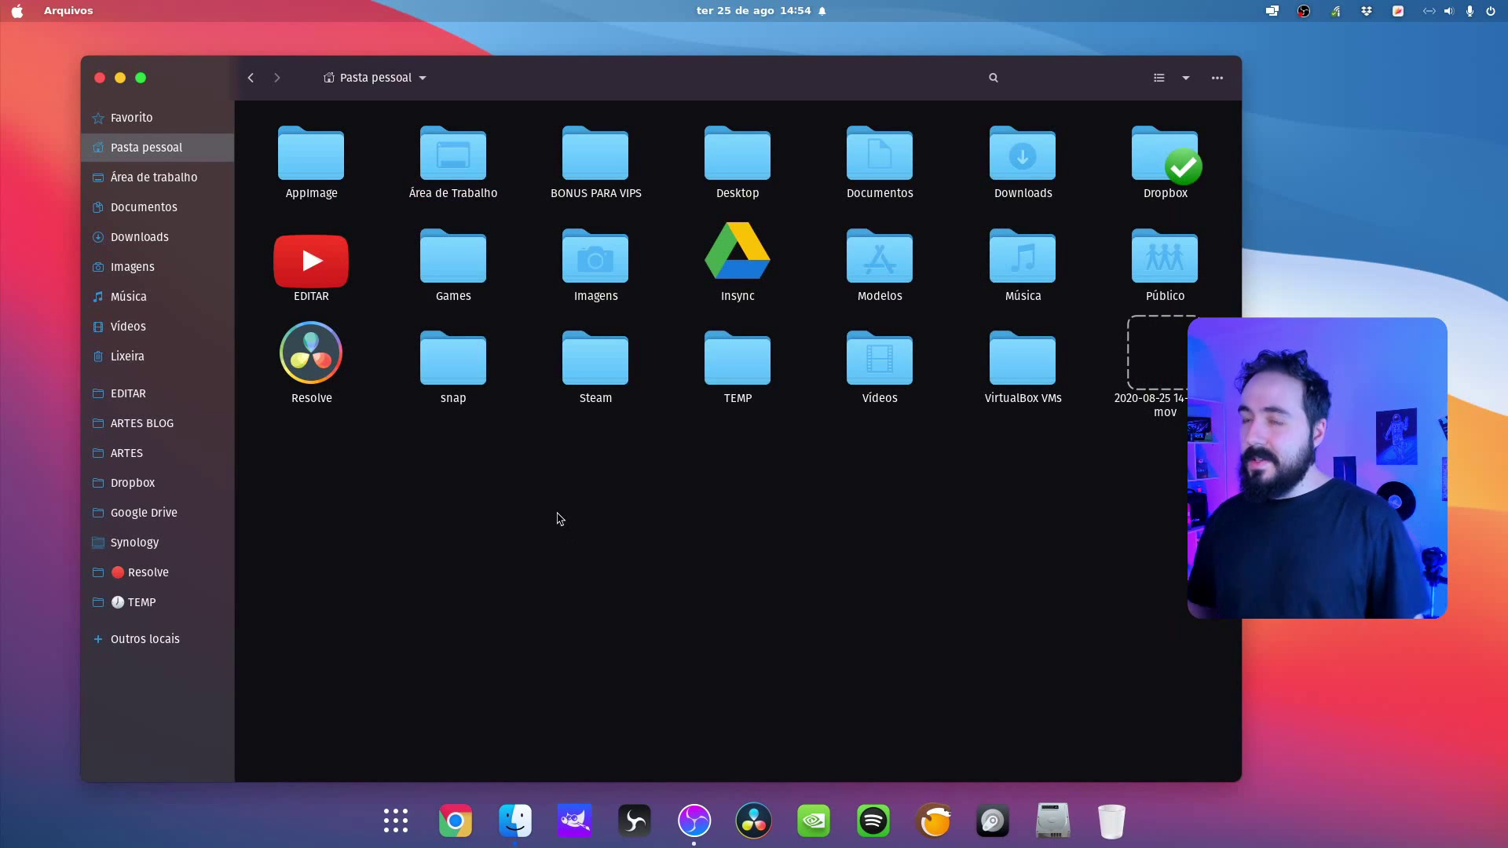